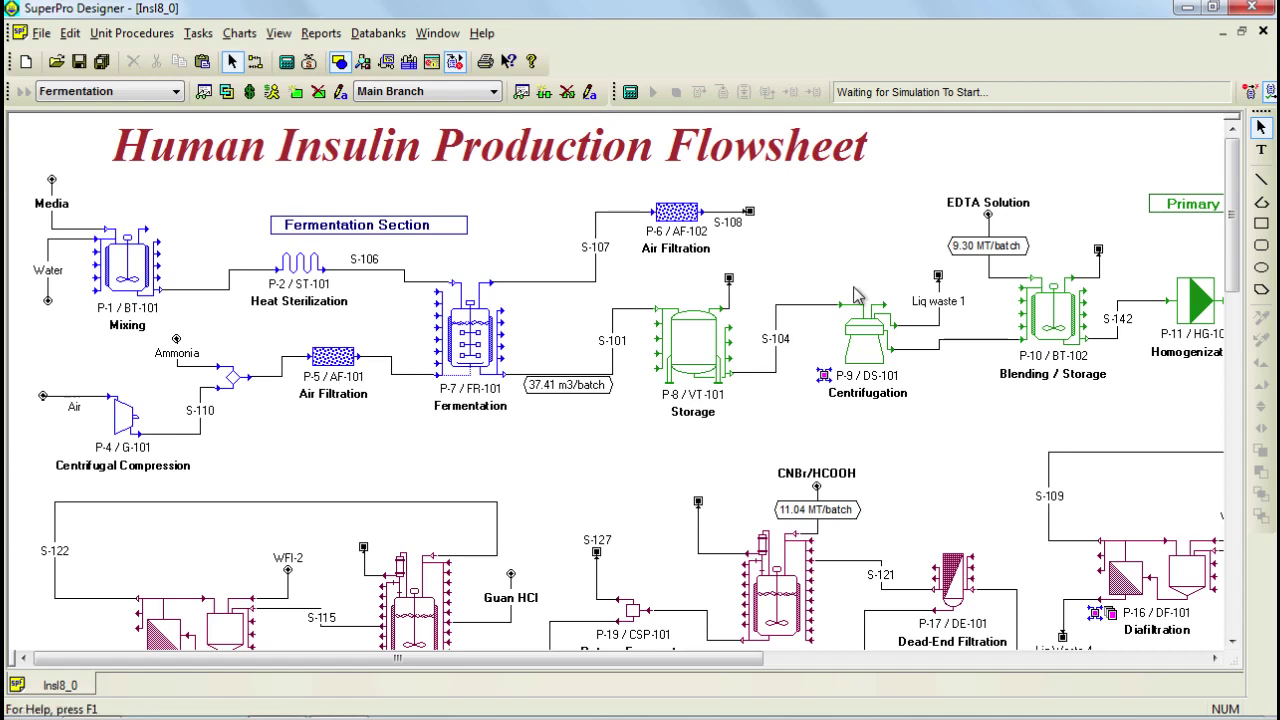
Check the report output options, keeping PDF as the export format.
left_click(330, 36)
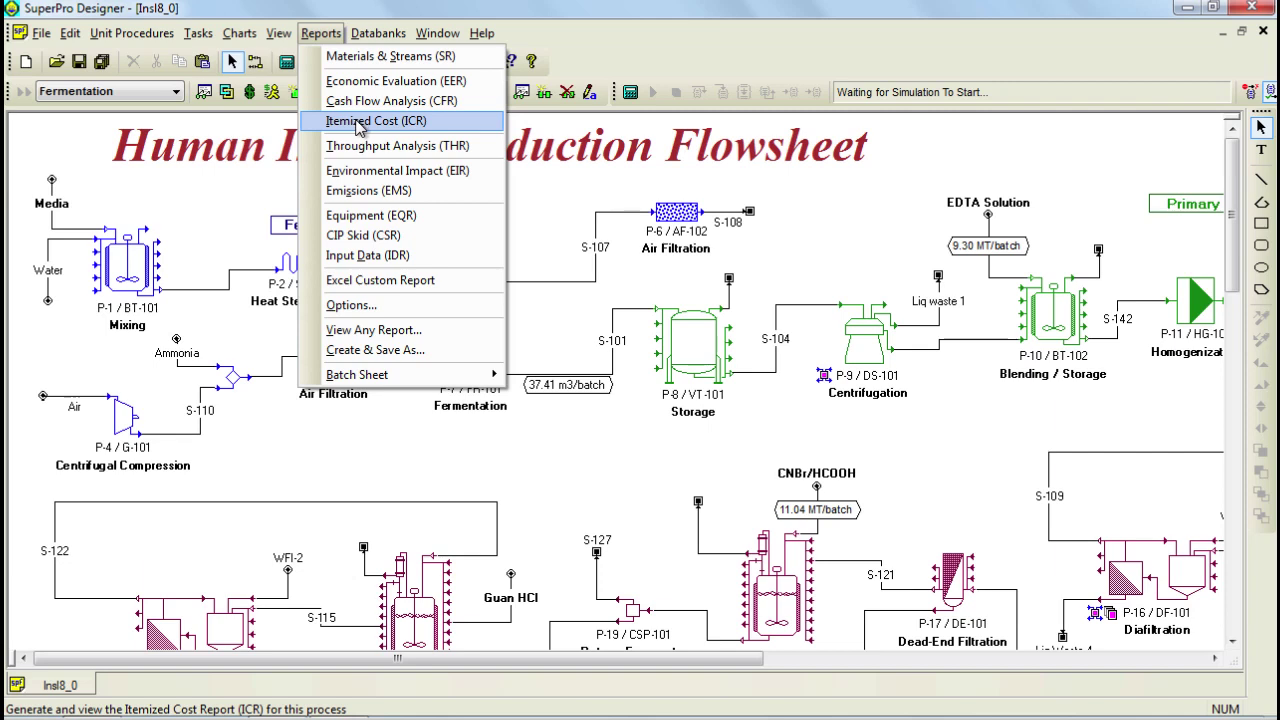
left_click(352, 305)
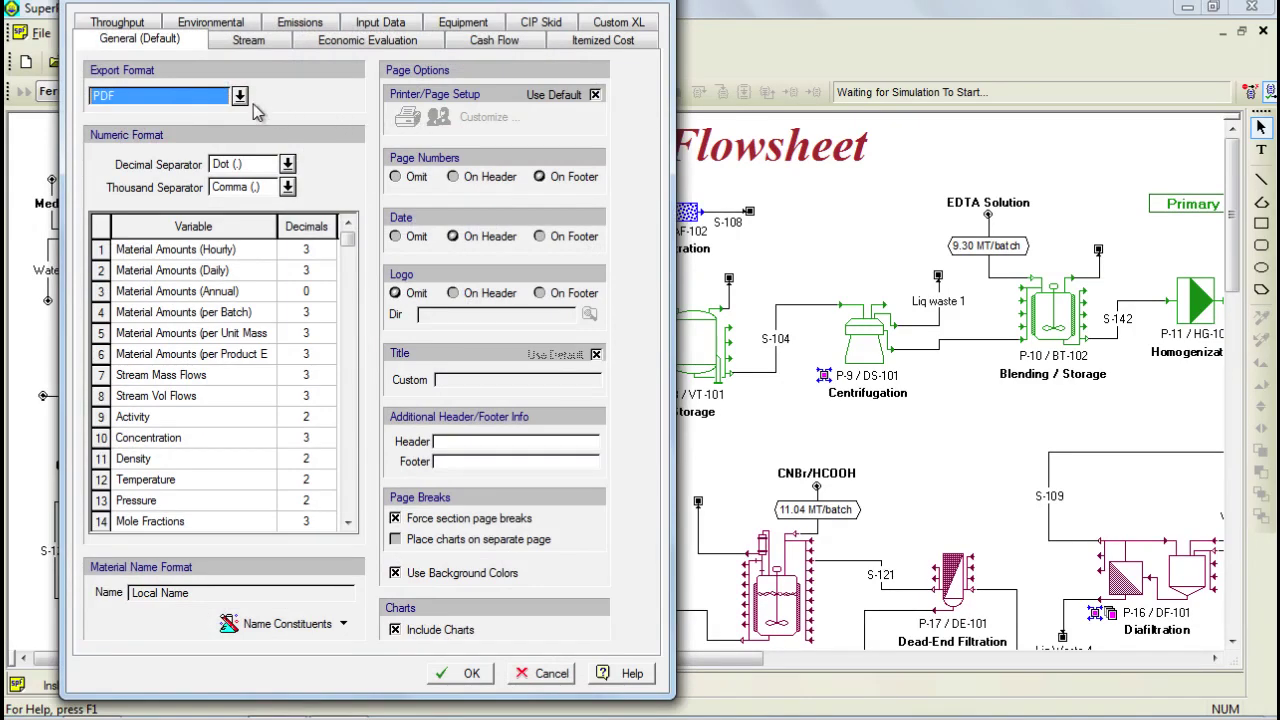
left_click(241, 97)
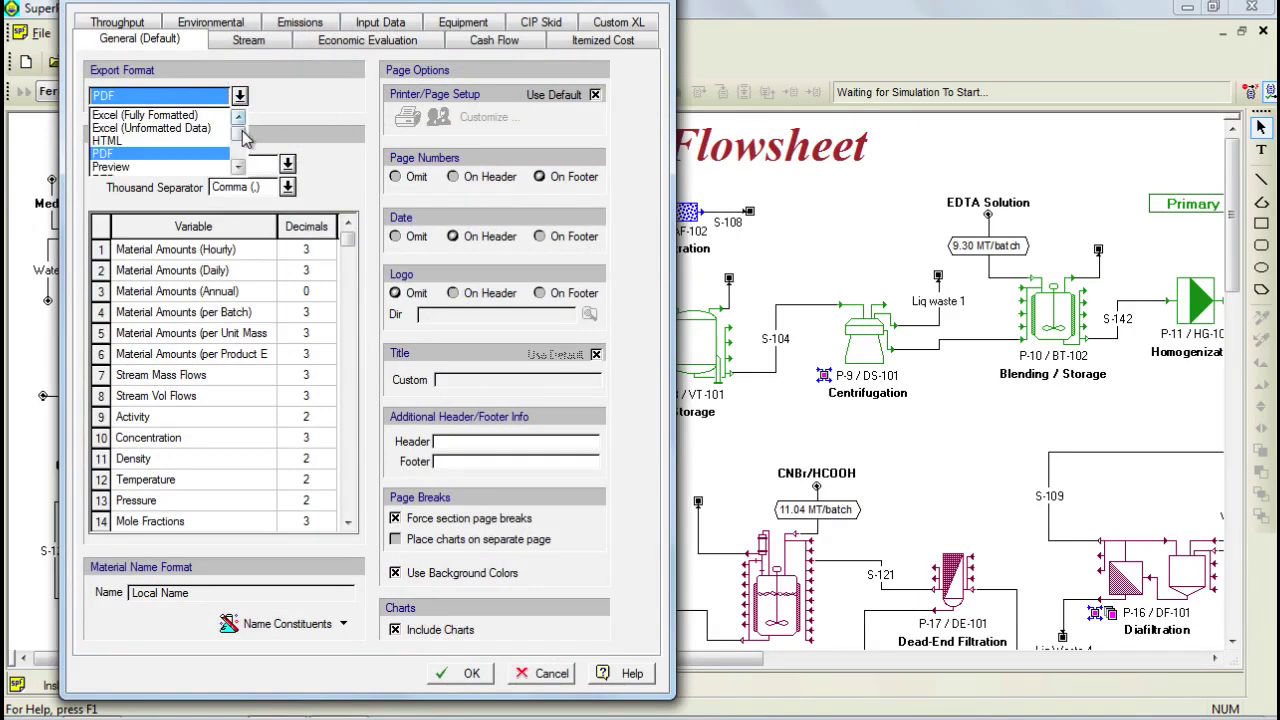
scroll(245, 140, "down", 3)
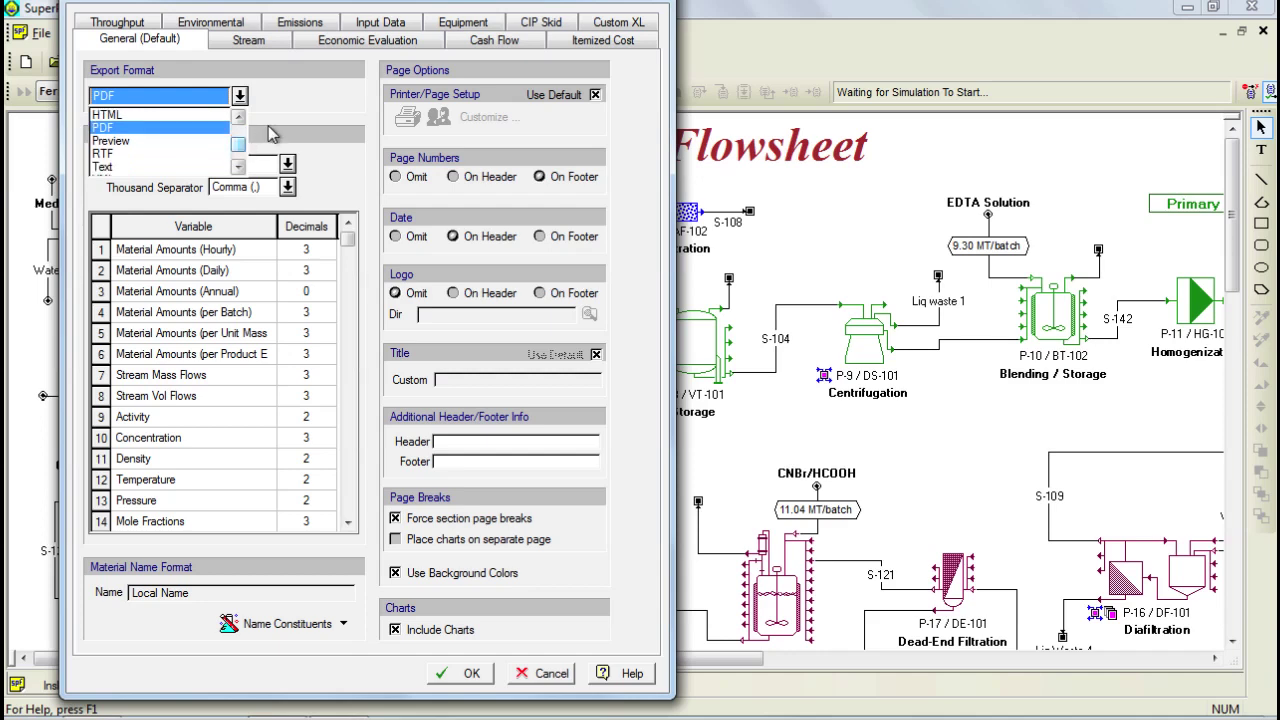
left_click(268, 134)
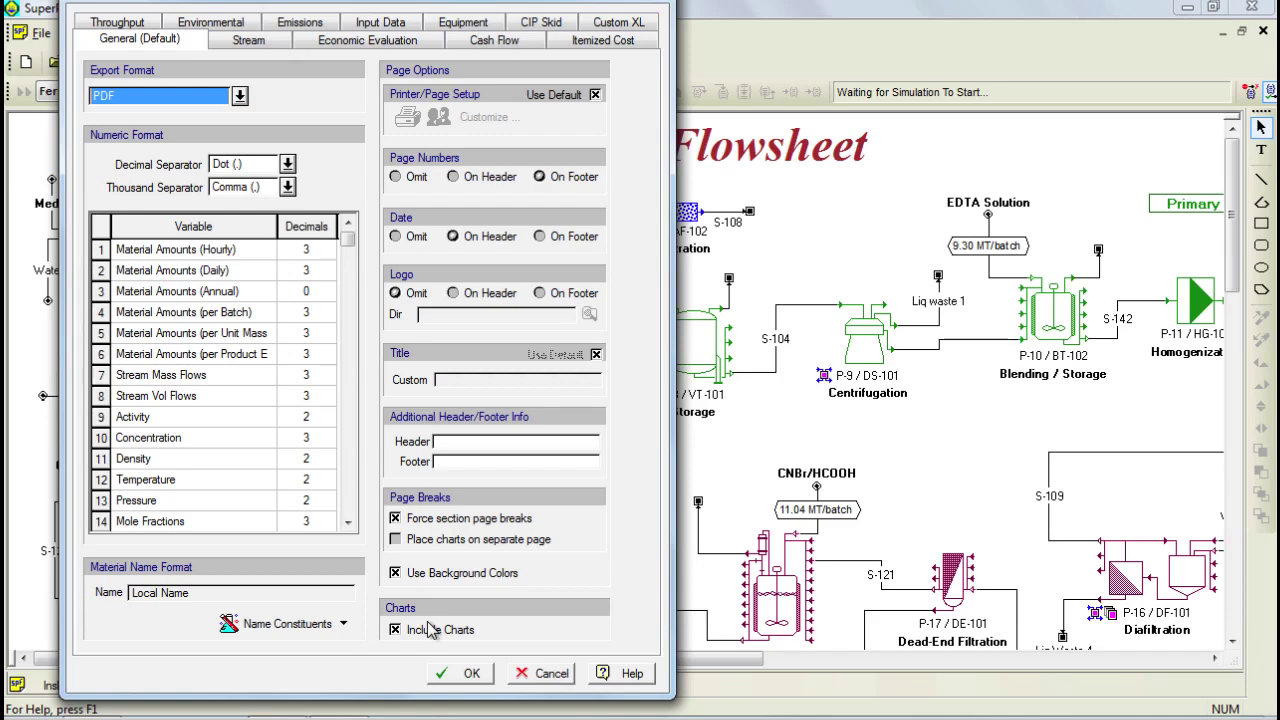
left_click(536, 674)
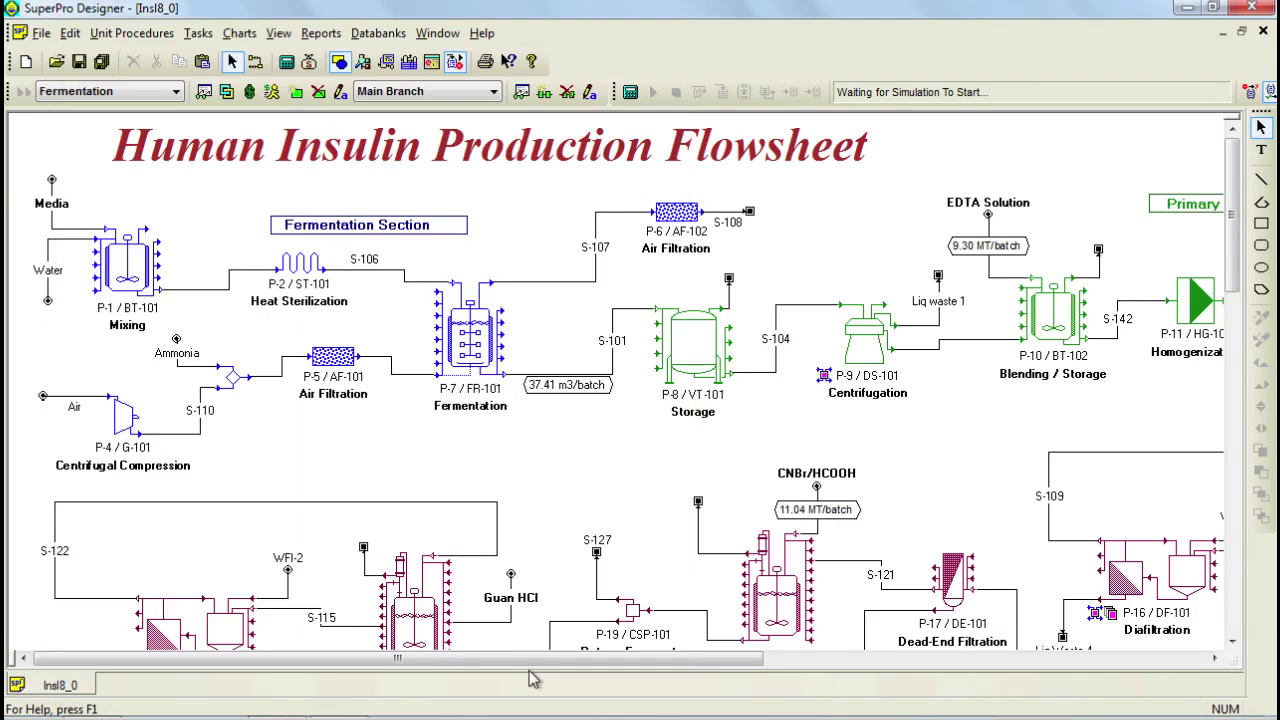
Generate the Economic Evaluation Report as Insl8_0_EER.pdf and open it in Acrobat.
left_click(322, 35)
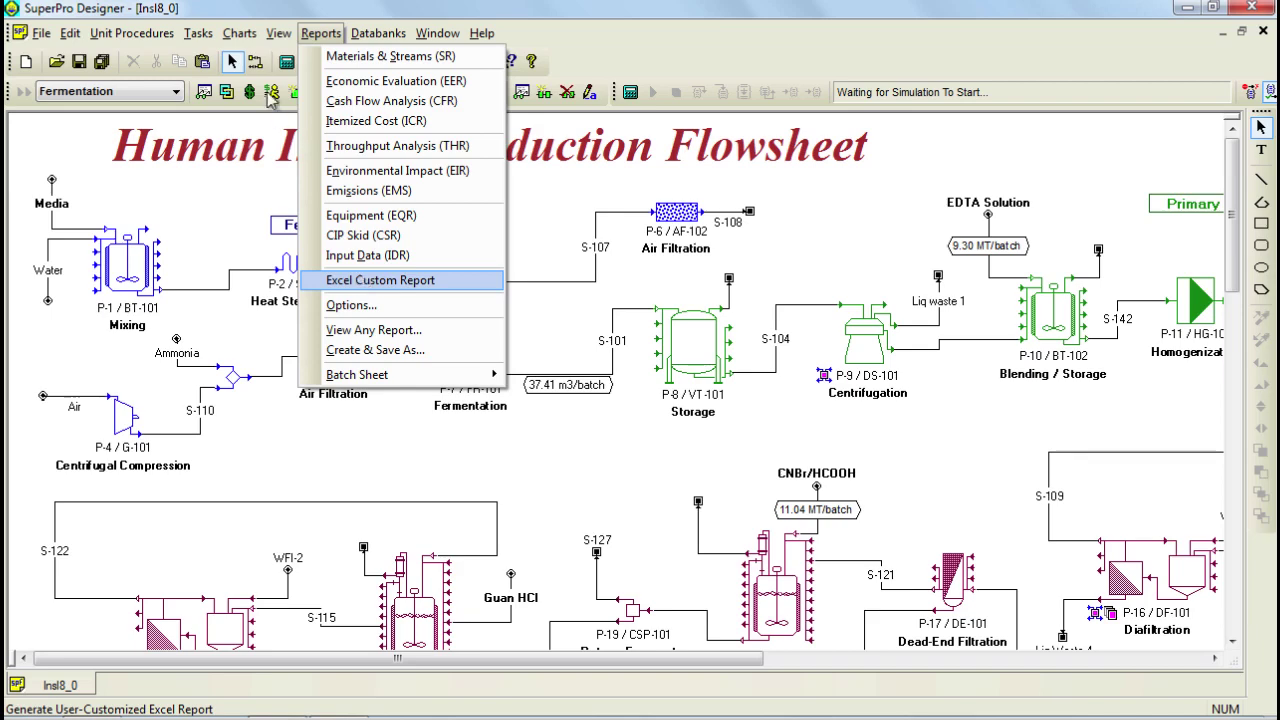
left_click(316, 38)
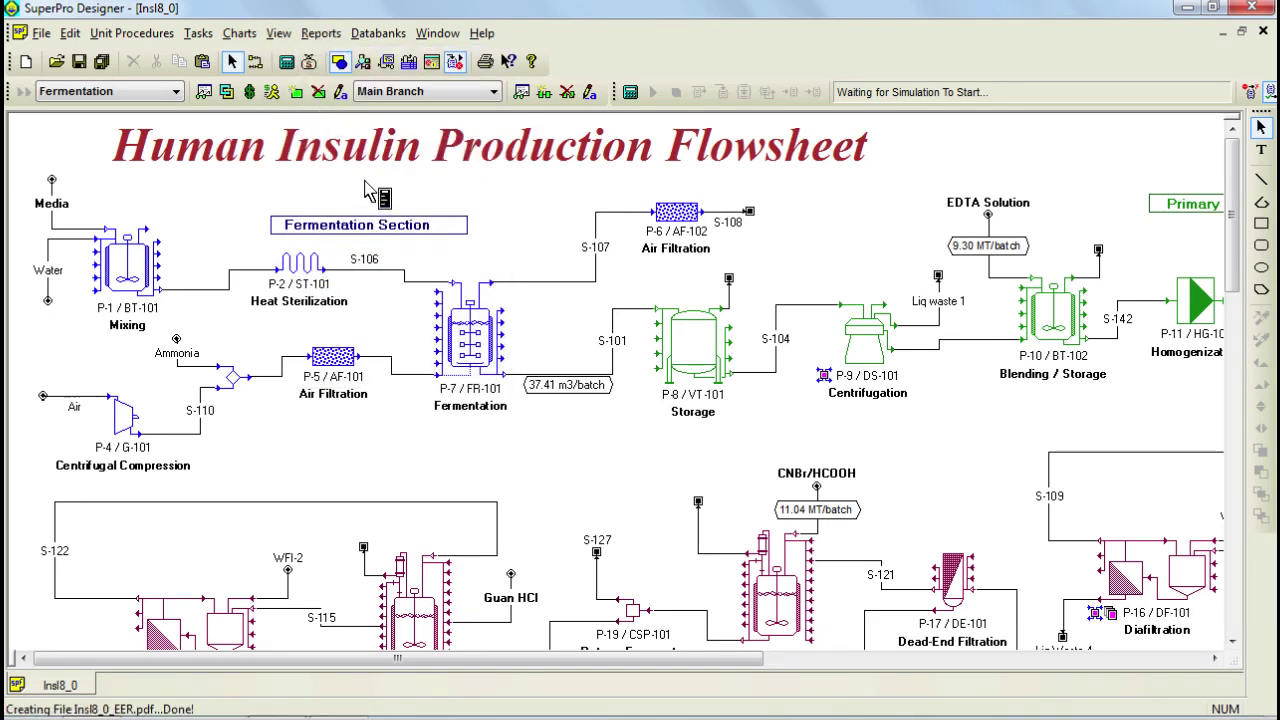
left_click(321, 34)
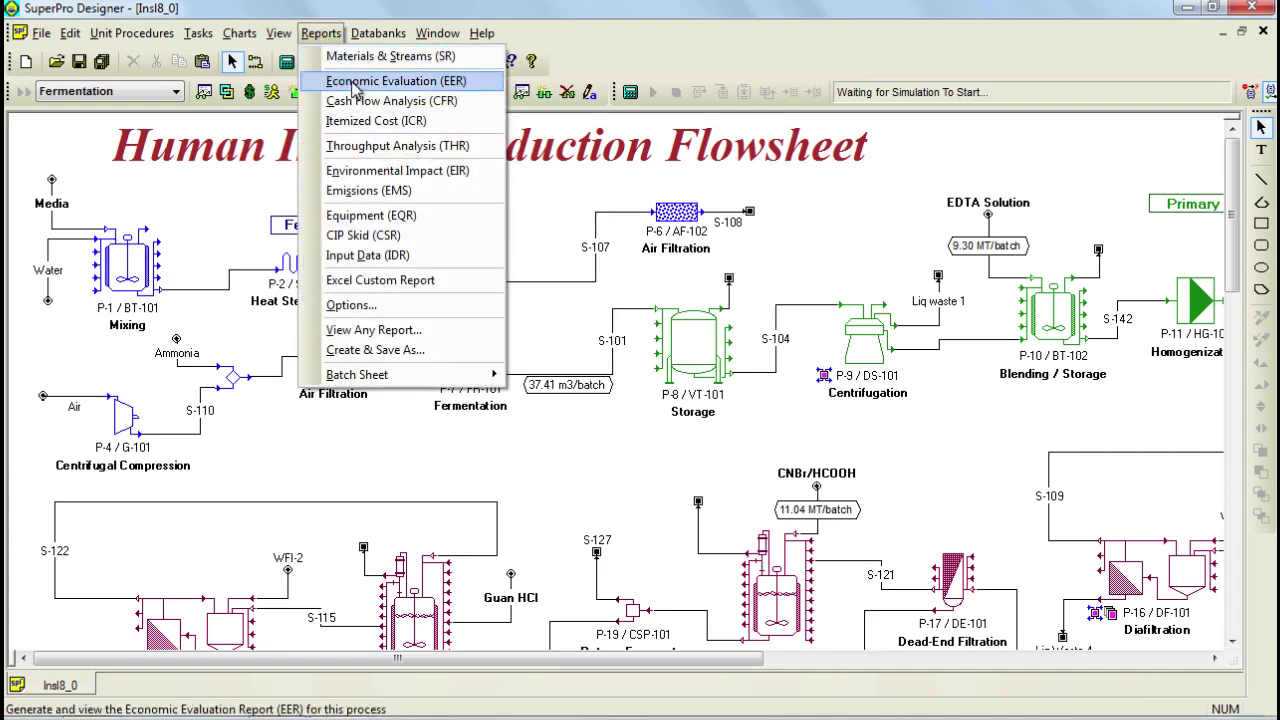
left_click(352, 85)
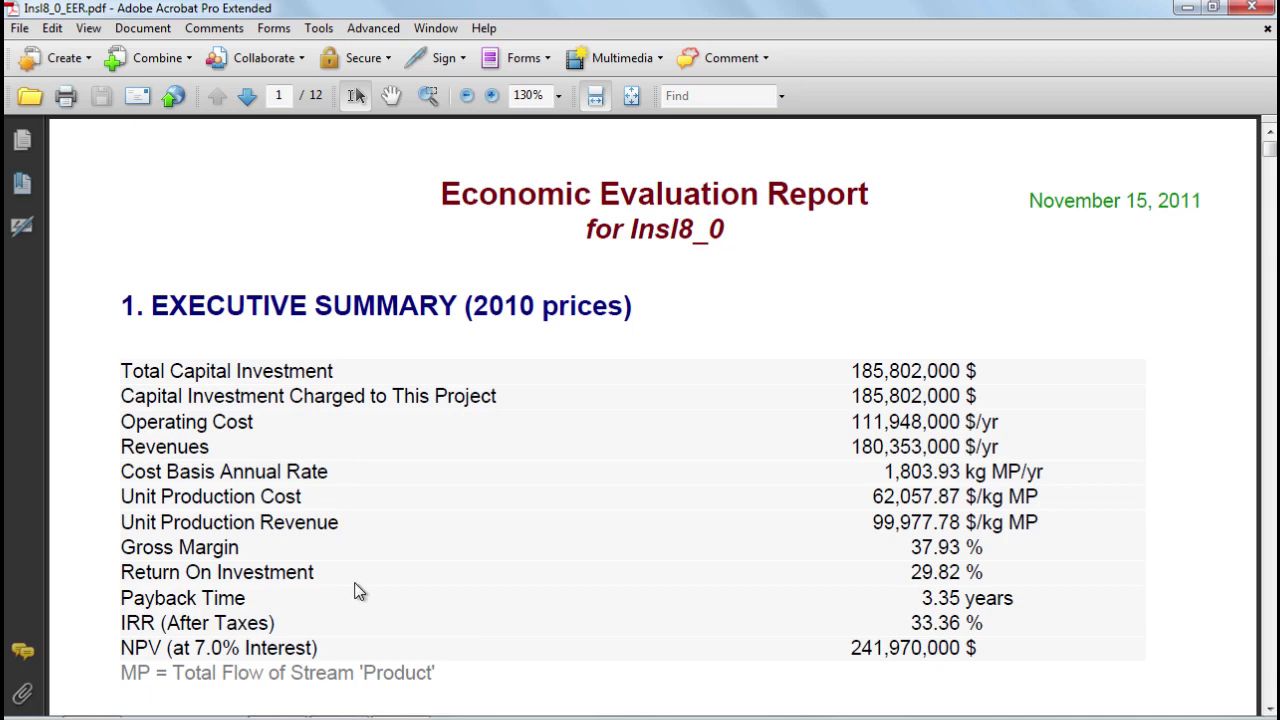
Scroll from the executive summary past the 17,009,000 equipment cost table to section 3.
scroll(358, 591, "down", 15)
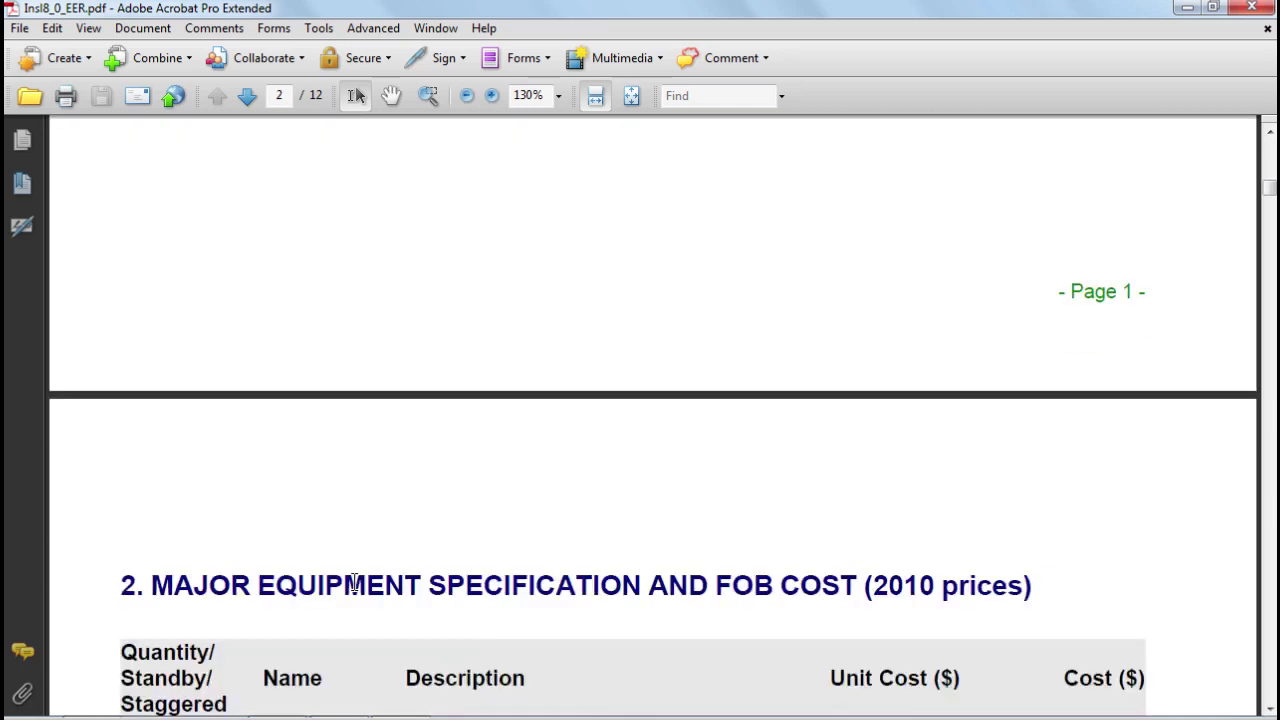
scroll(355, 585, "down", 5)
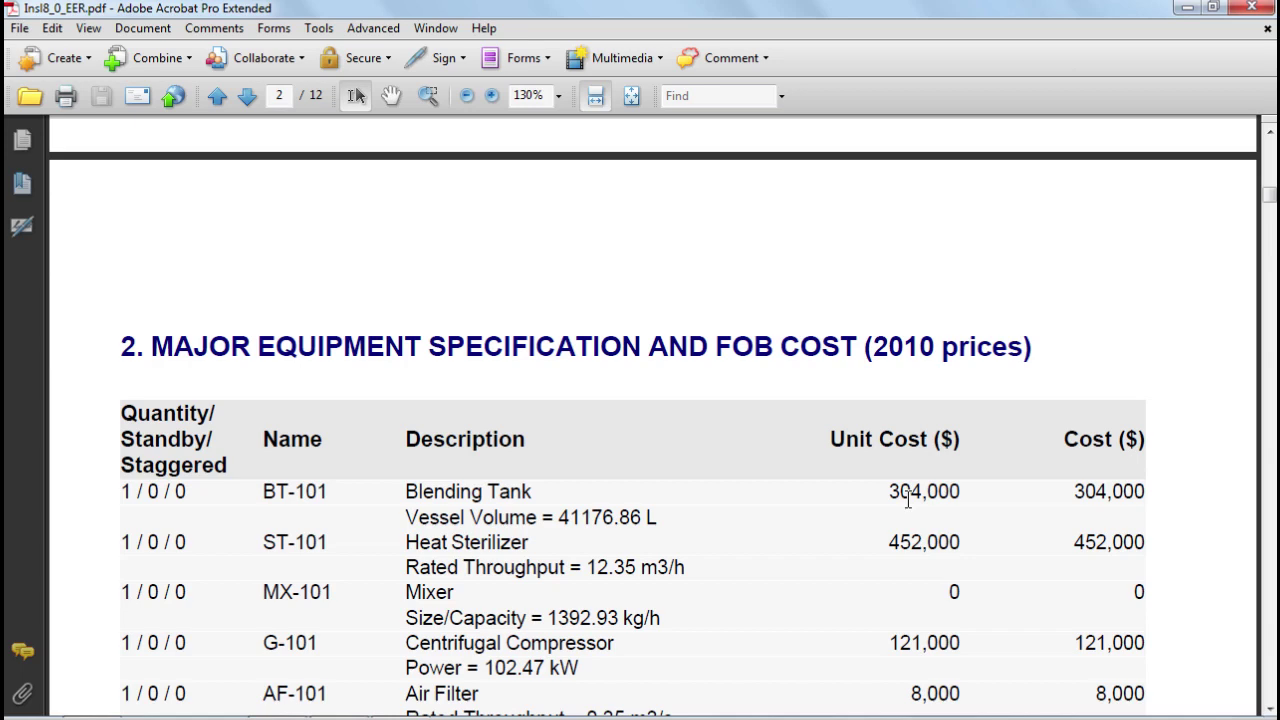
scroll(908, 500, "down", 10)
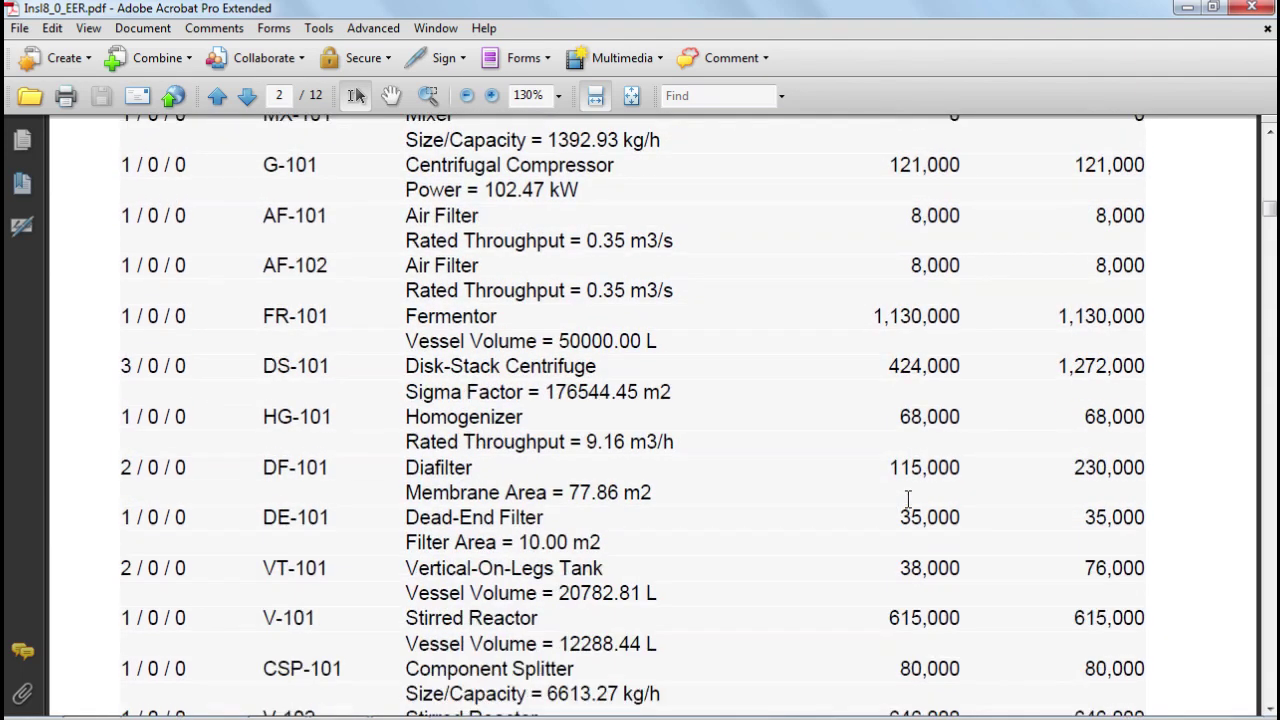
scroll(908, 500, "down", 12)
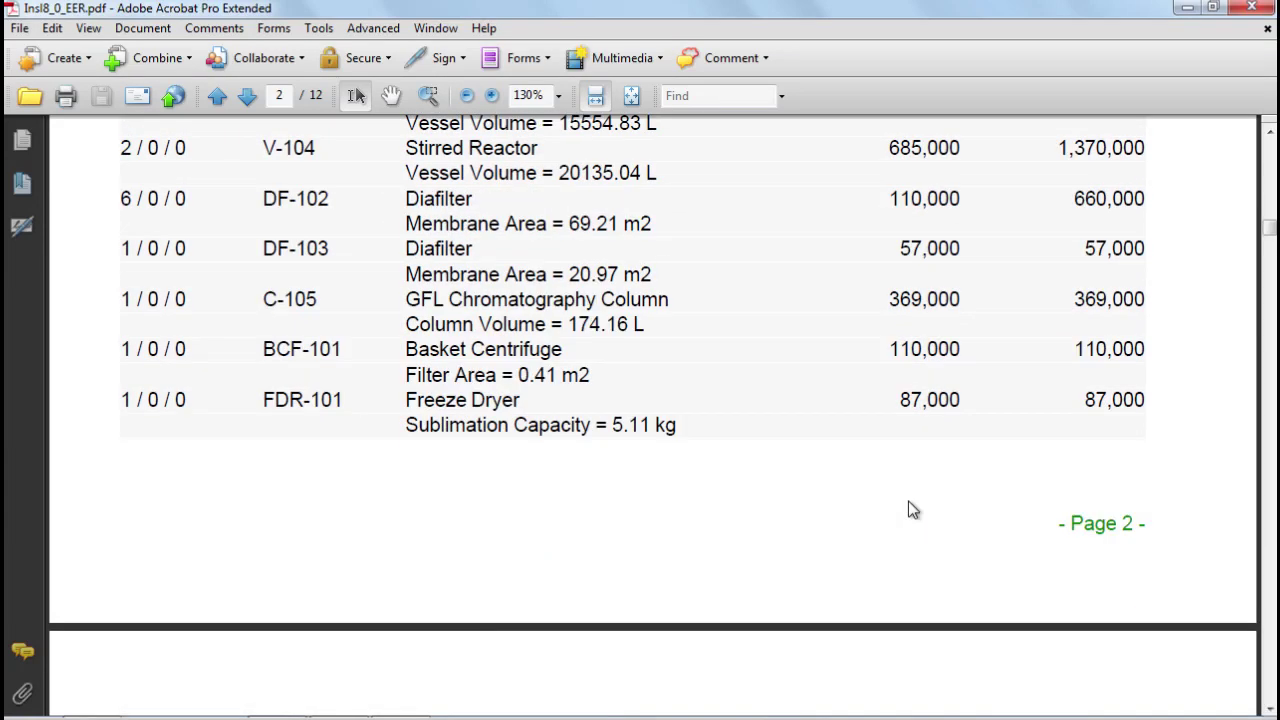
scroll(908, 510, "down", 15)
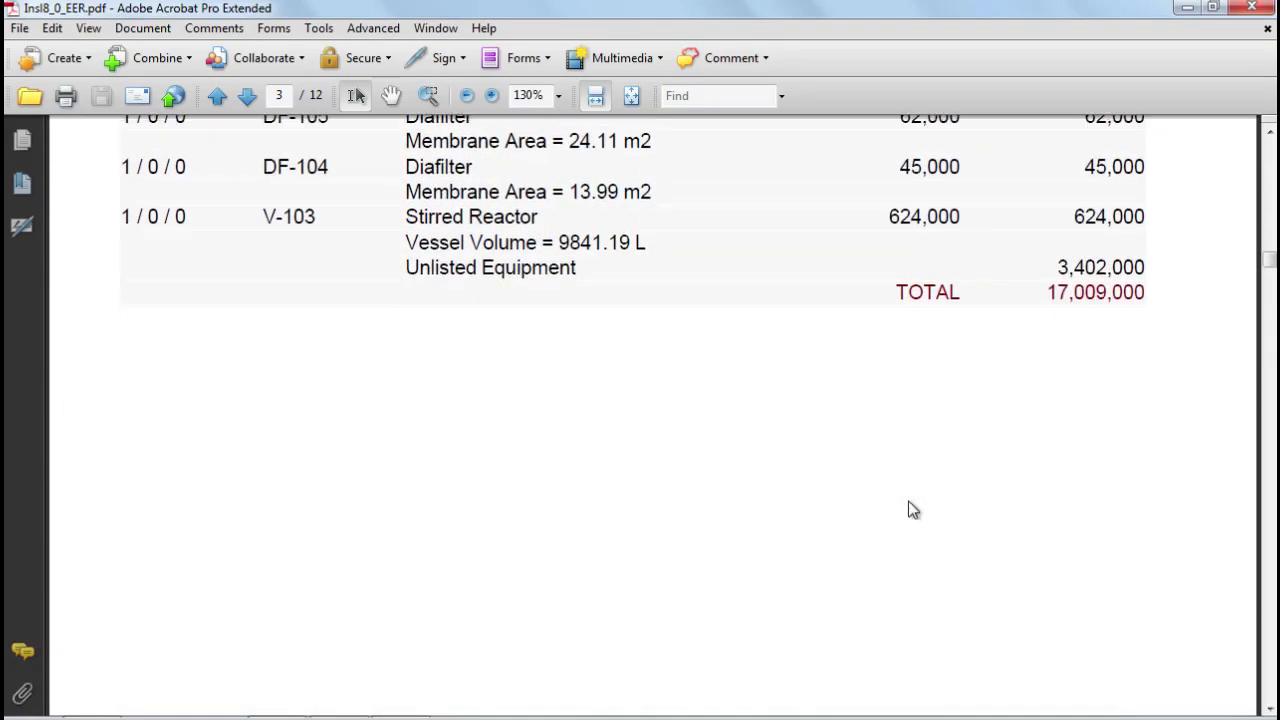
scroll(929, 371, "up", 1)
scroll(931, 382, "down", 8)
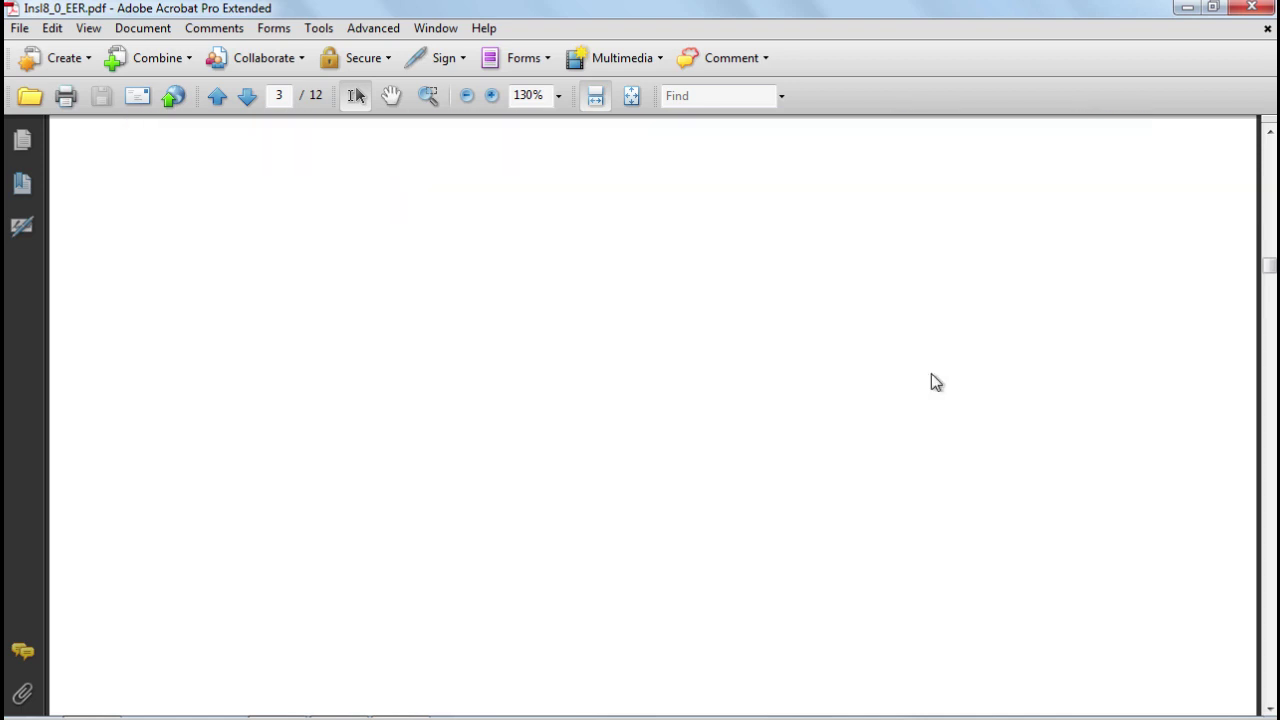
scroll(931, 374, "down", 12)
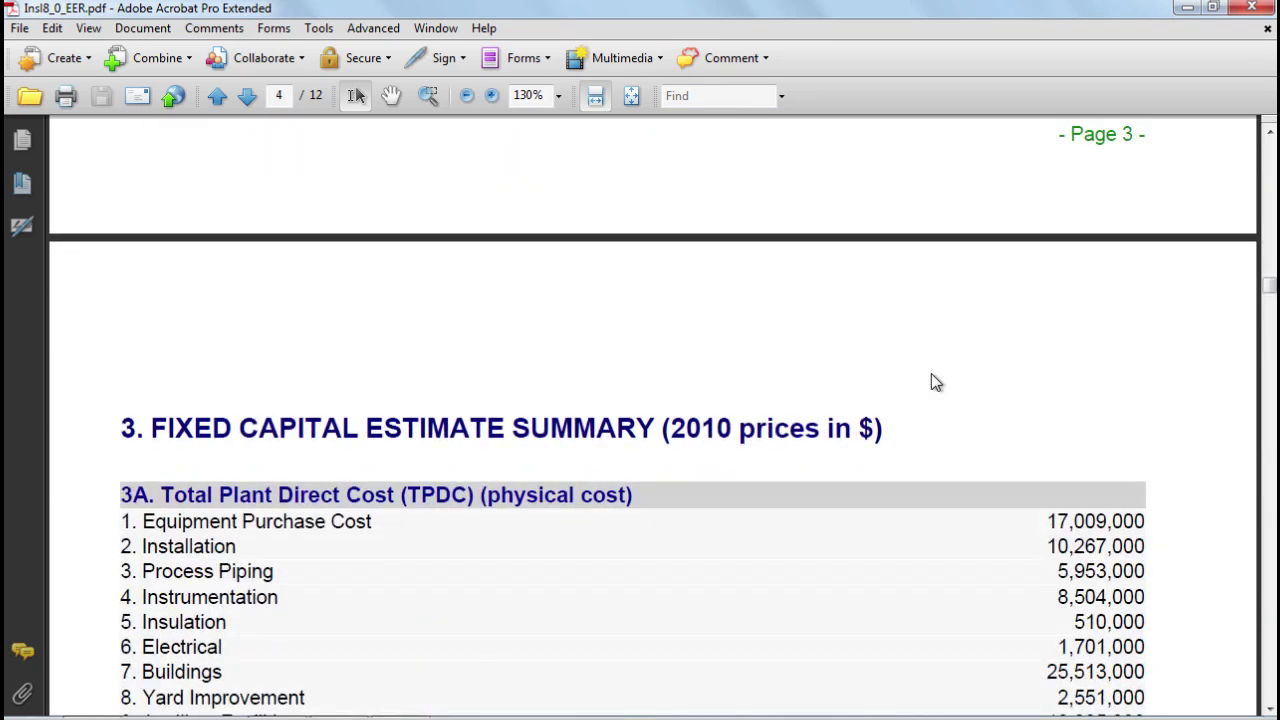
Scroll through the fixed capital estimate (DFC 151,274,000) to section 4, Labor Cost – Process Summary.
scroll(931, 382, "down", 2)
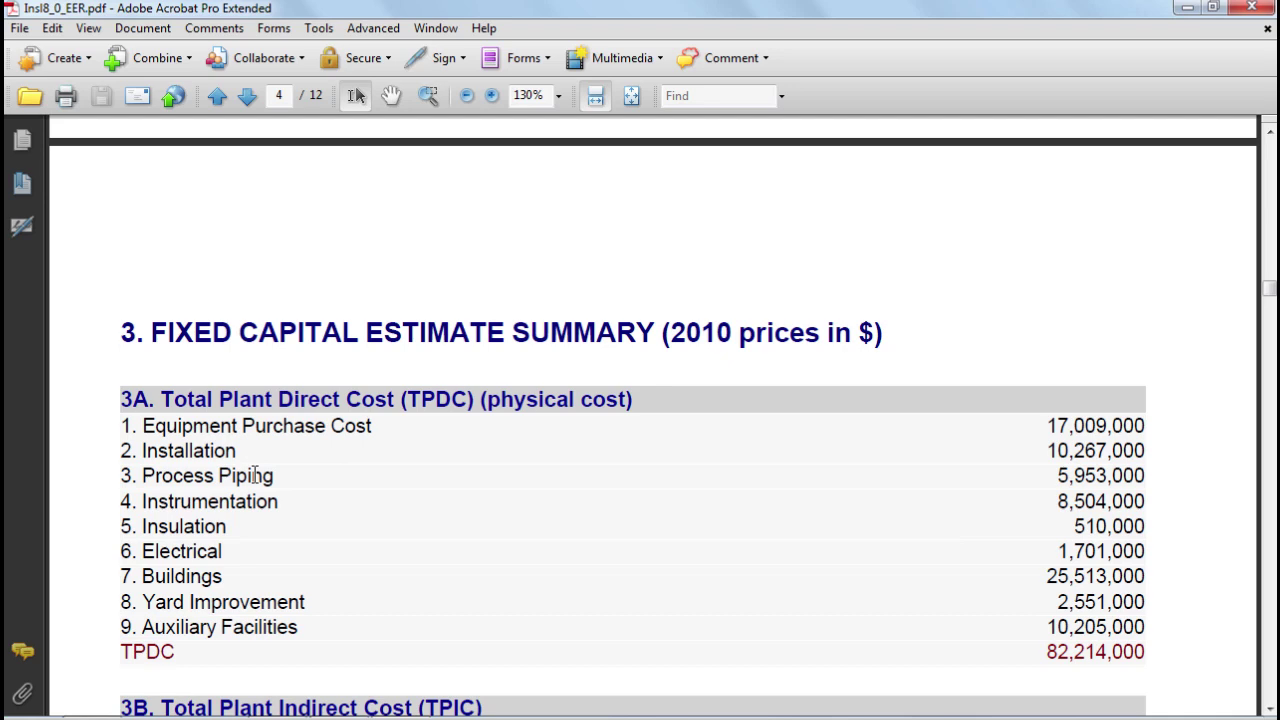
scroll(255, 476, "down", 10)
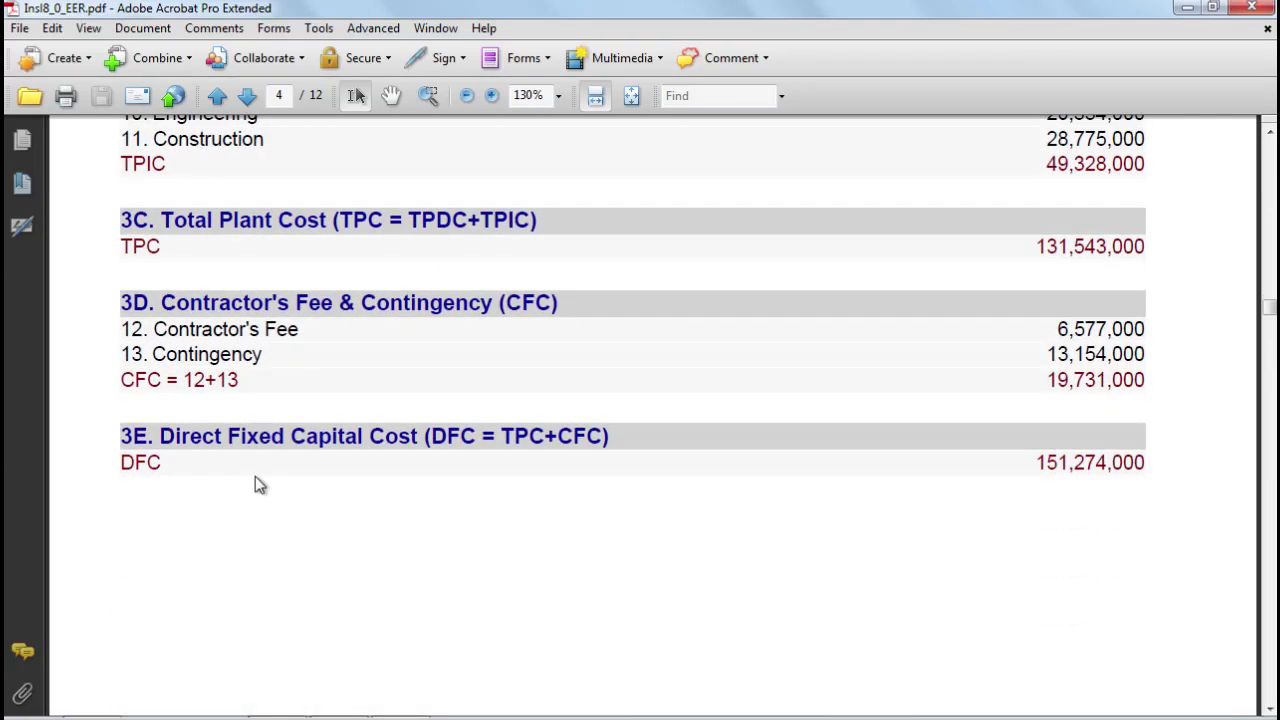
scroll(255, 476, "up", 10)
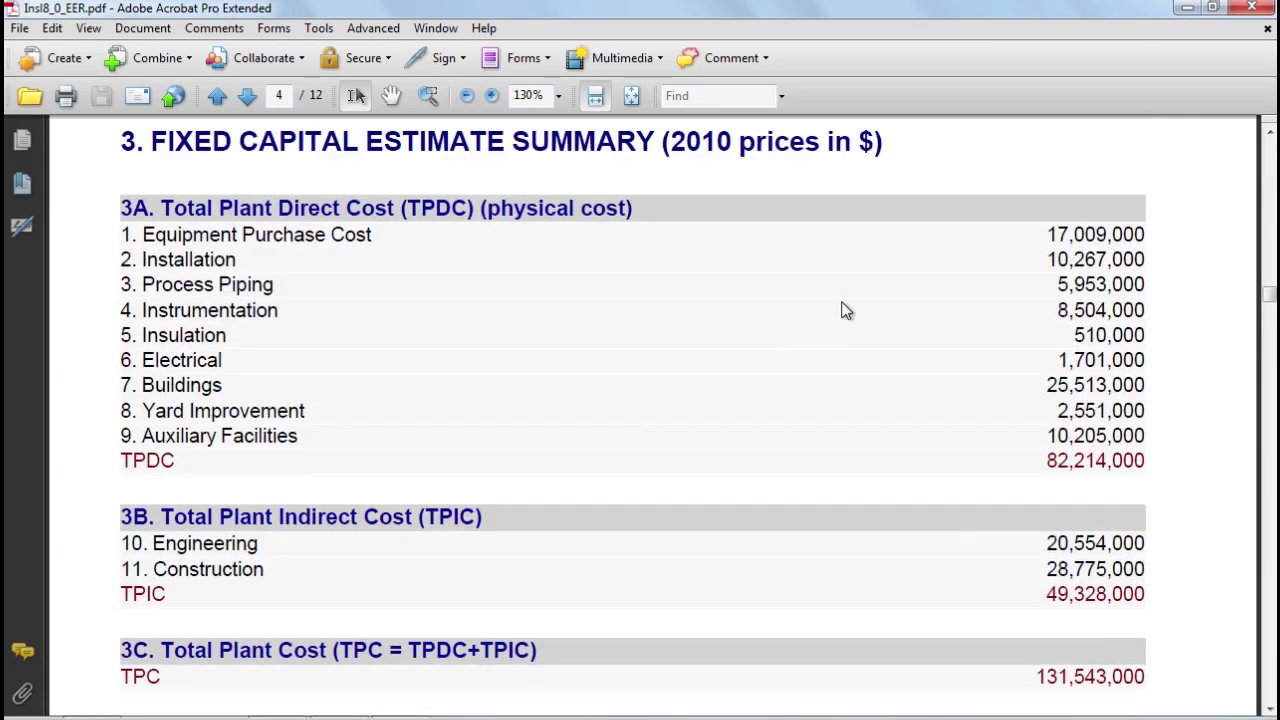
scroll(1128, 238, "down", 2)
scroll(1128, 238, "down", 7)
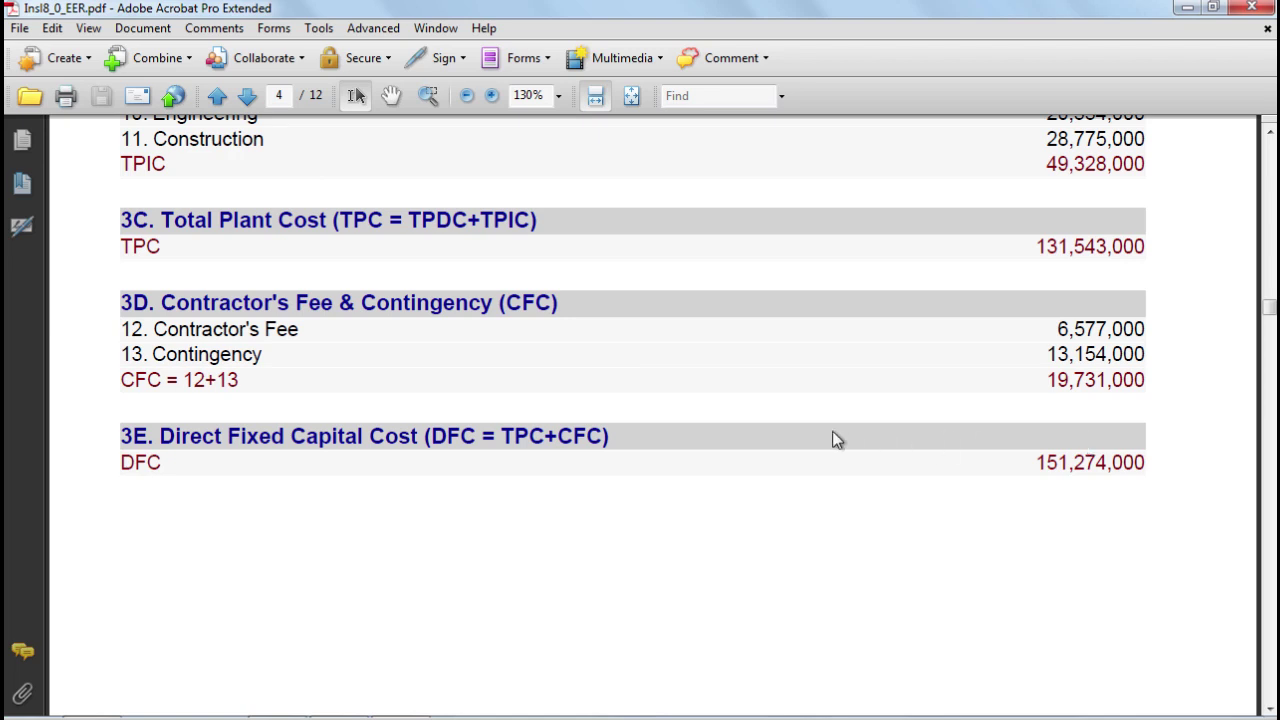
scroll(834, 437, "down", 5)
Scroll through the consumables, waste treatment (7,725,311) and utilities (207,507) cost sections on pages 7–10.
scroll(836, 440, "down", 9)
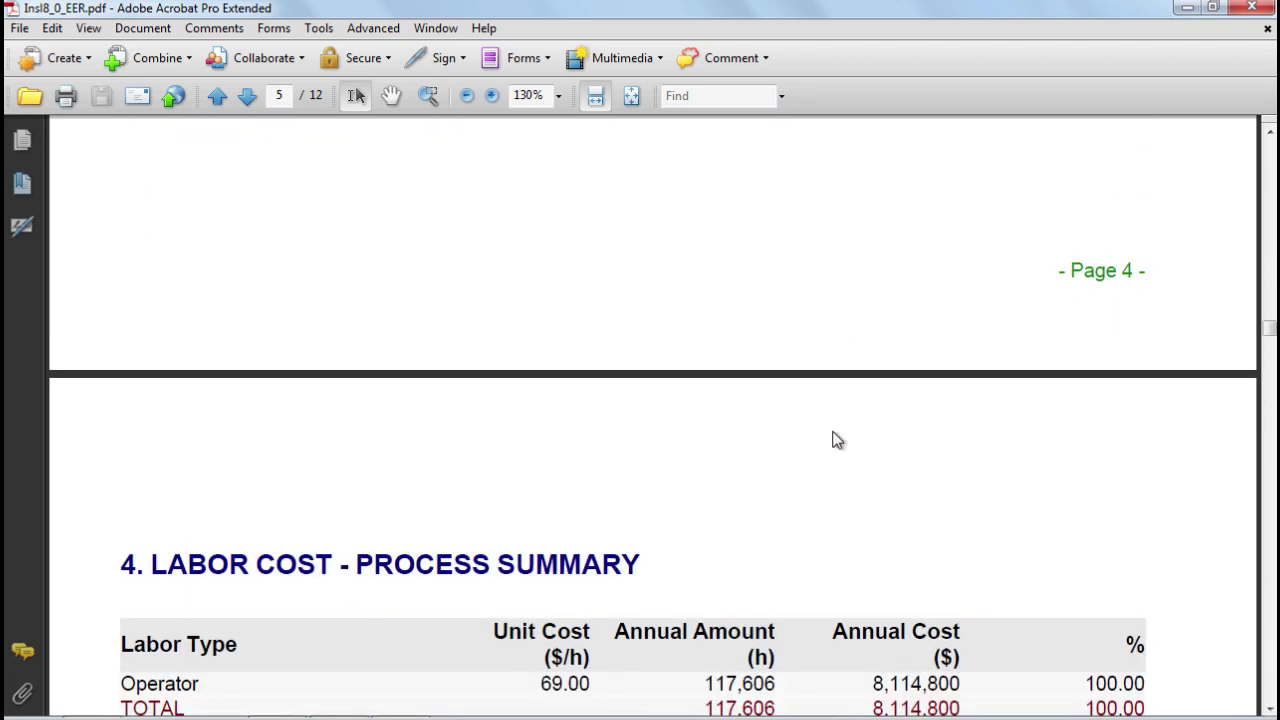
scroll(836, 440, "down", 2)
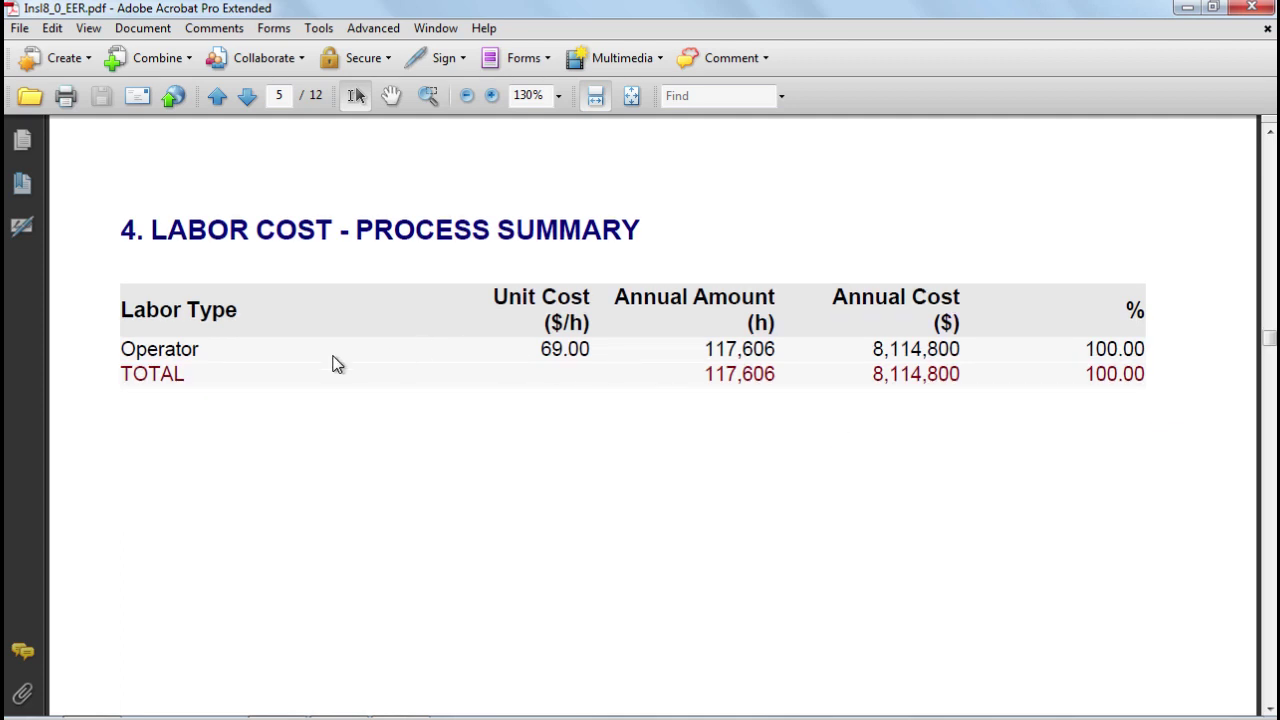
scroll(337, 365, "down", 6)
scroll(337, 365, "down", 10)
scroll(337, 365, "down", 5)
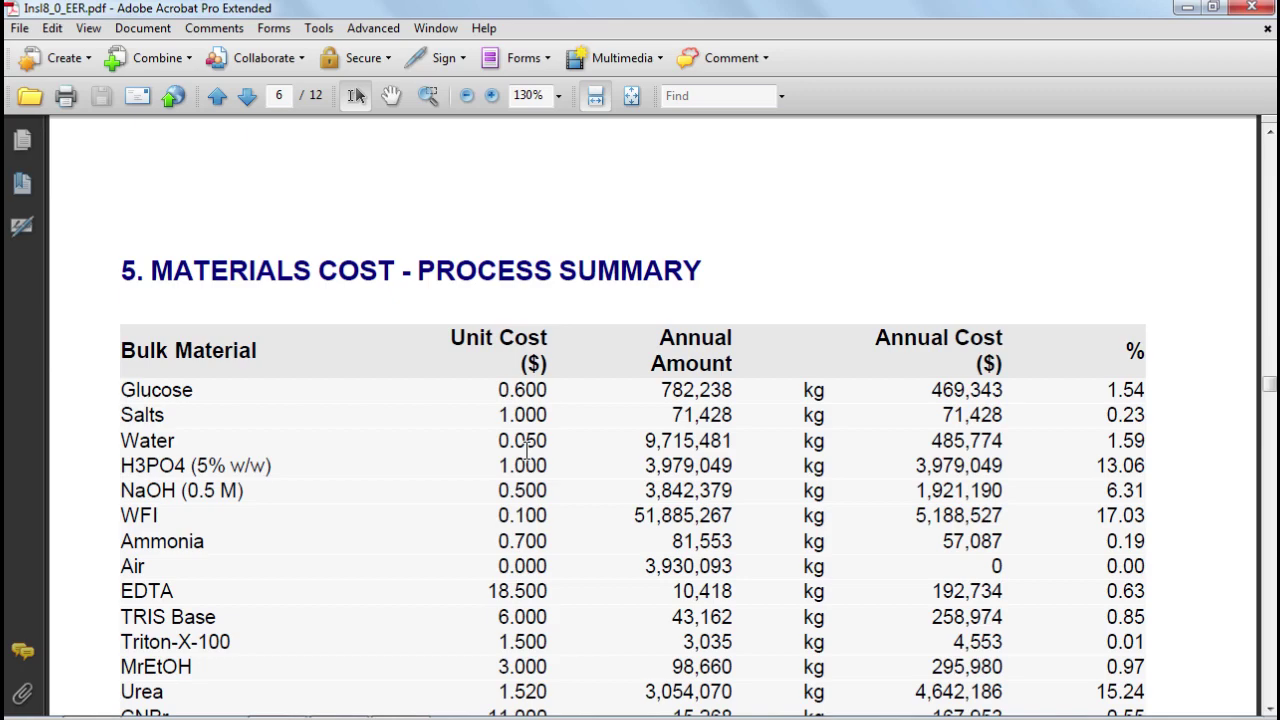
scroll(527, 450, "down", 10)
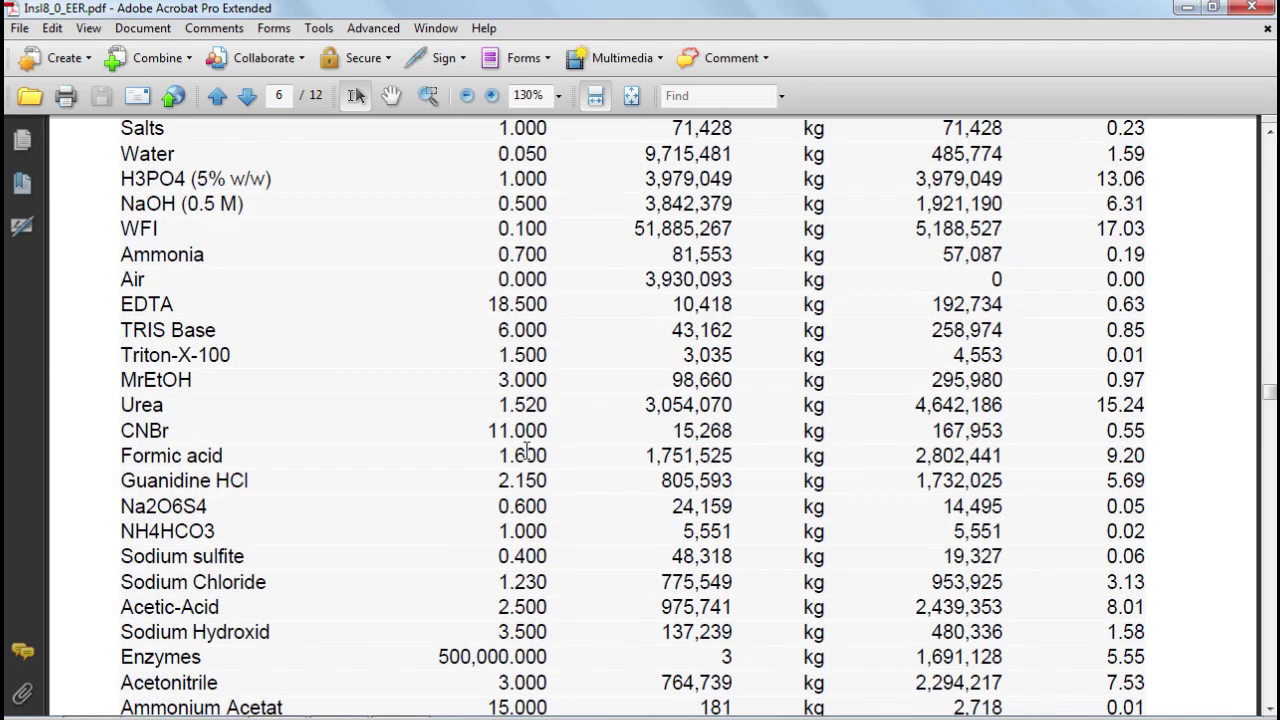
scroll(530, 460, "down", 10)
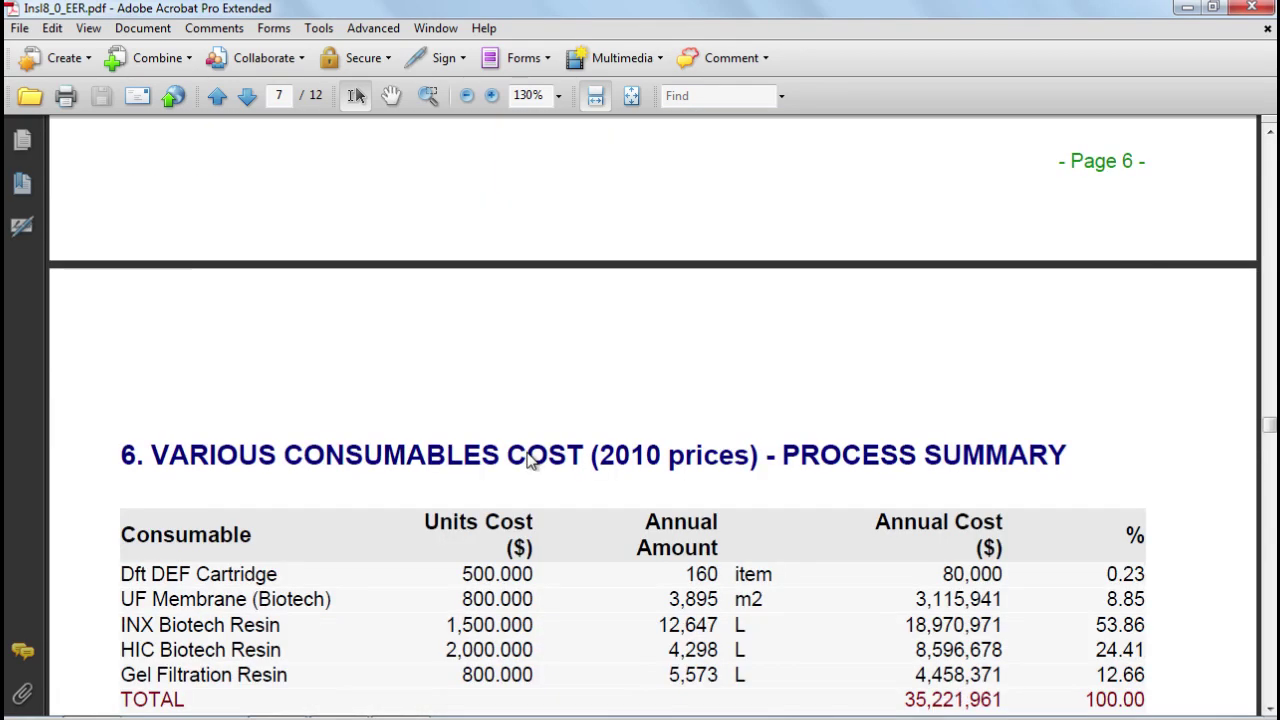
scroll(527, 452, "down", 4)
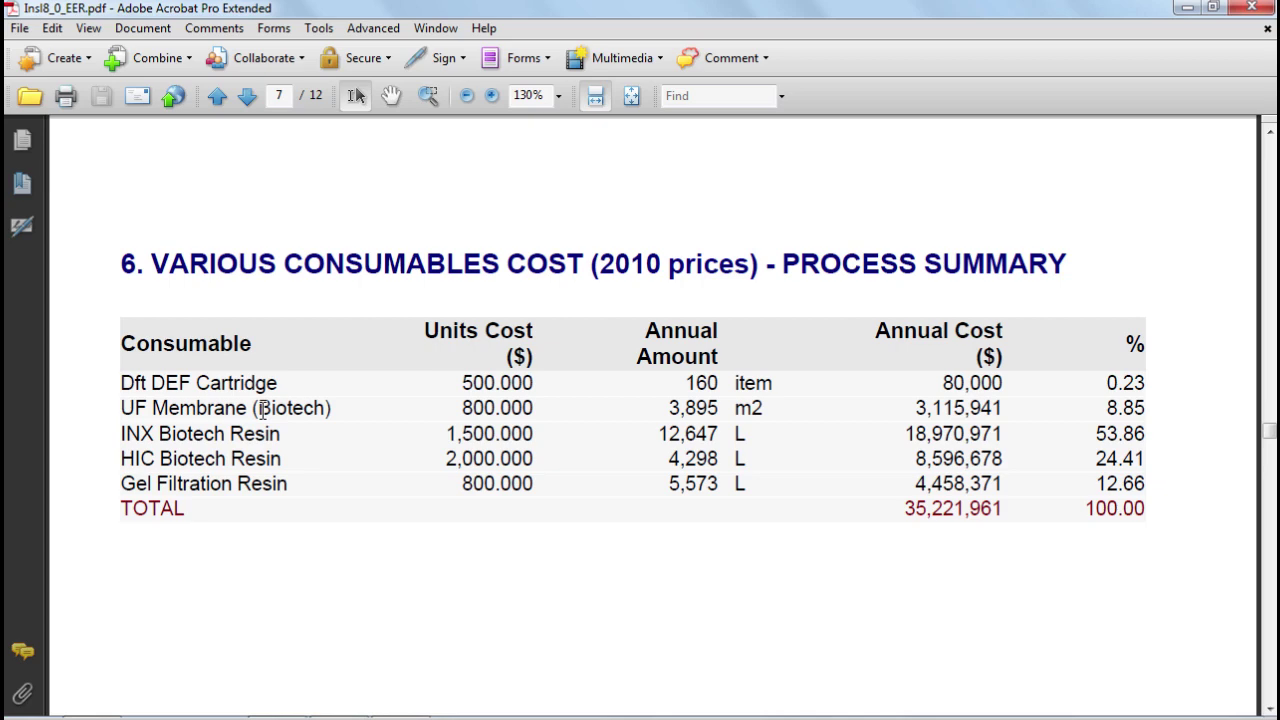
scroll(263, 412, "down", 10)
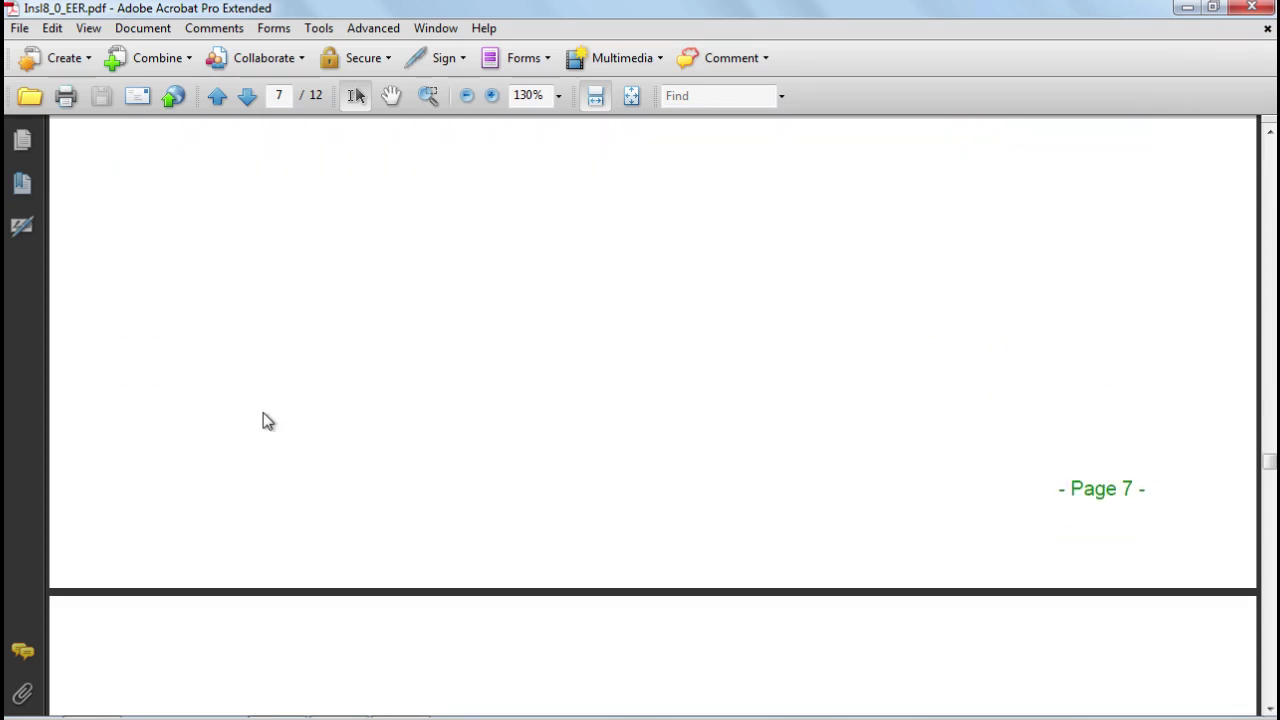
scroll(263, 412, "down", 2)
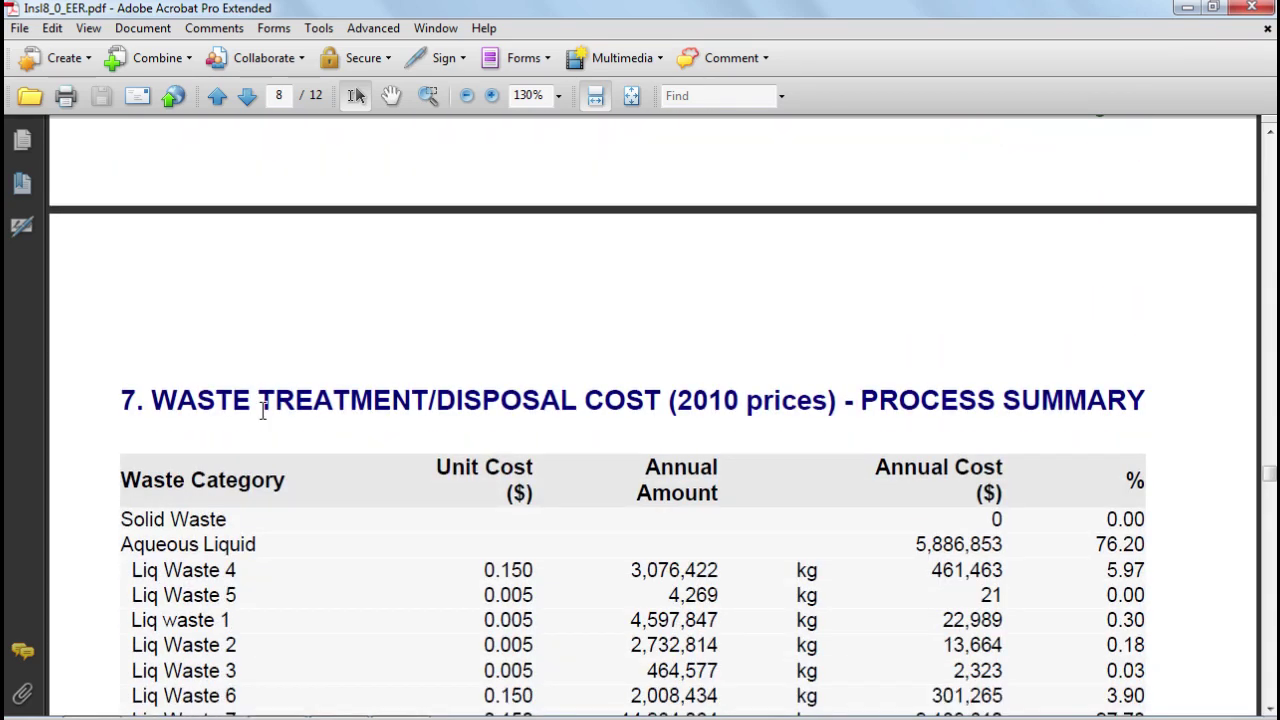
scroll(263, 412, "down", 2)
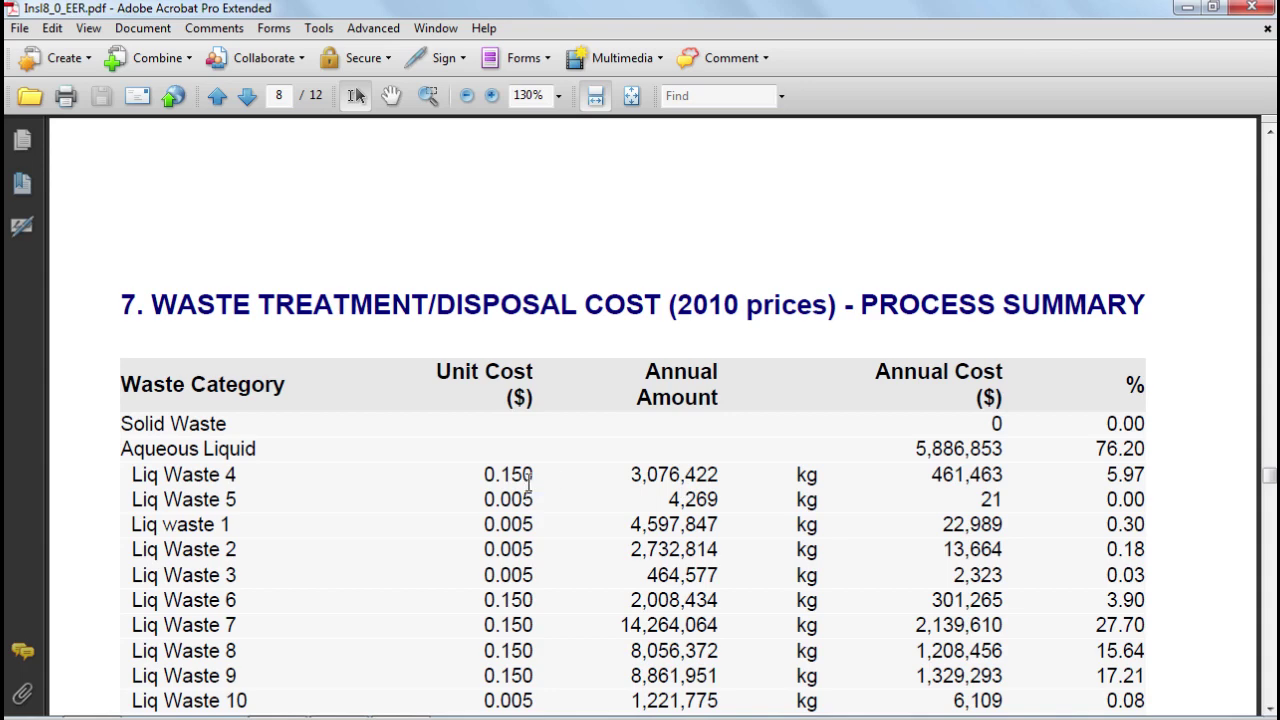
scroll(530, 485, "down", 20)
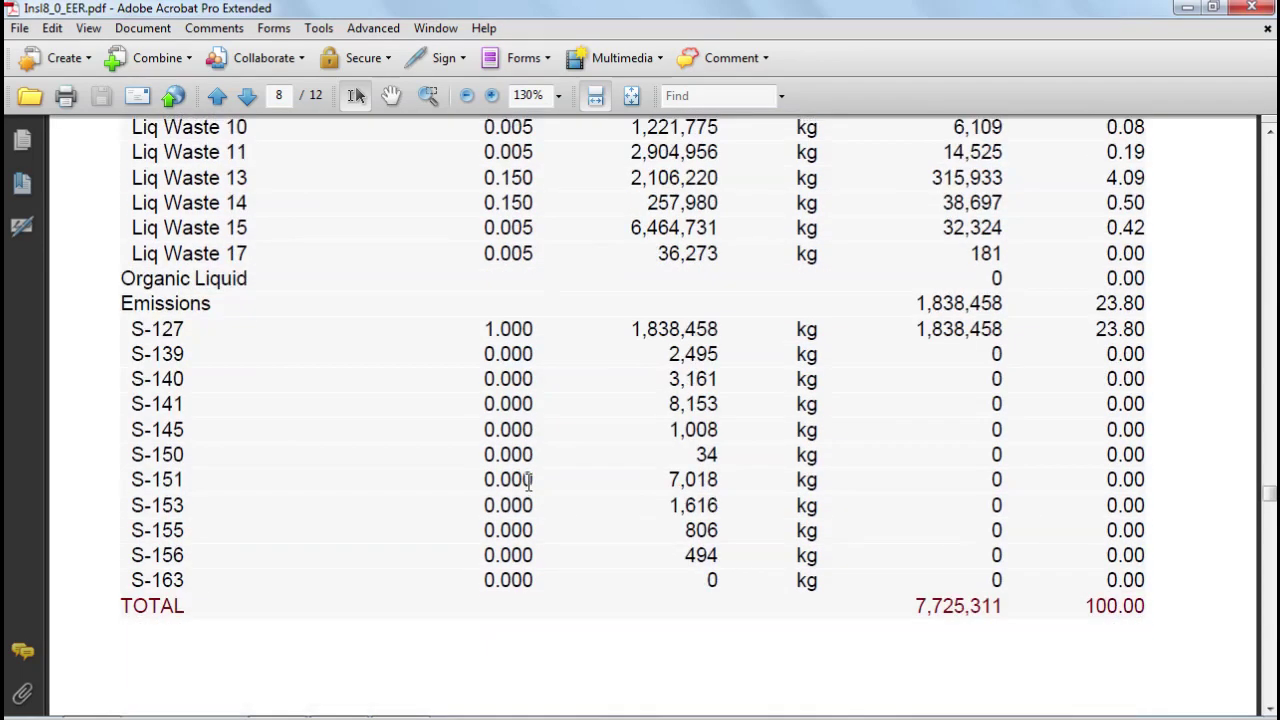
scroll(530, 490, "down", 12)
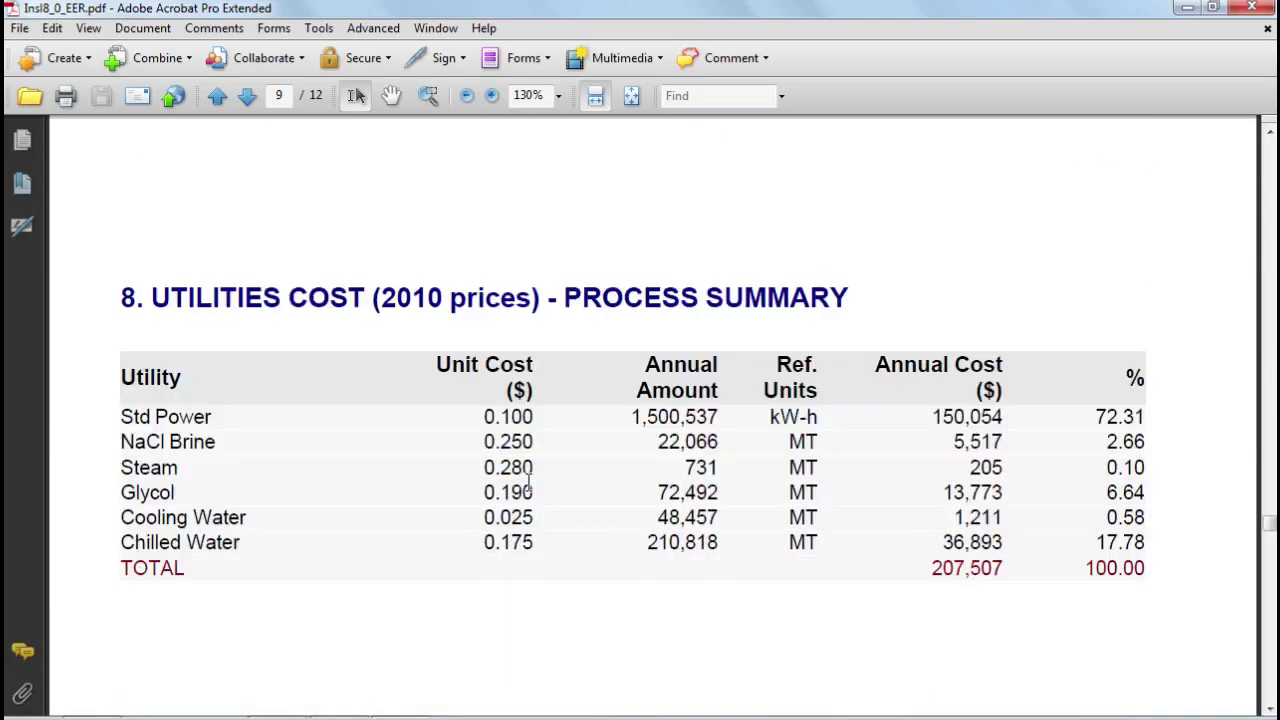
scroll(533, 492, "down", 10)
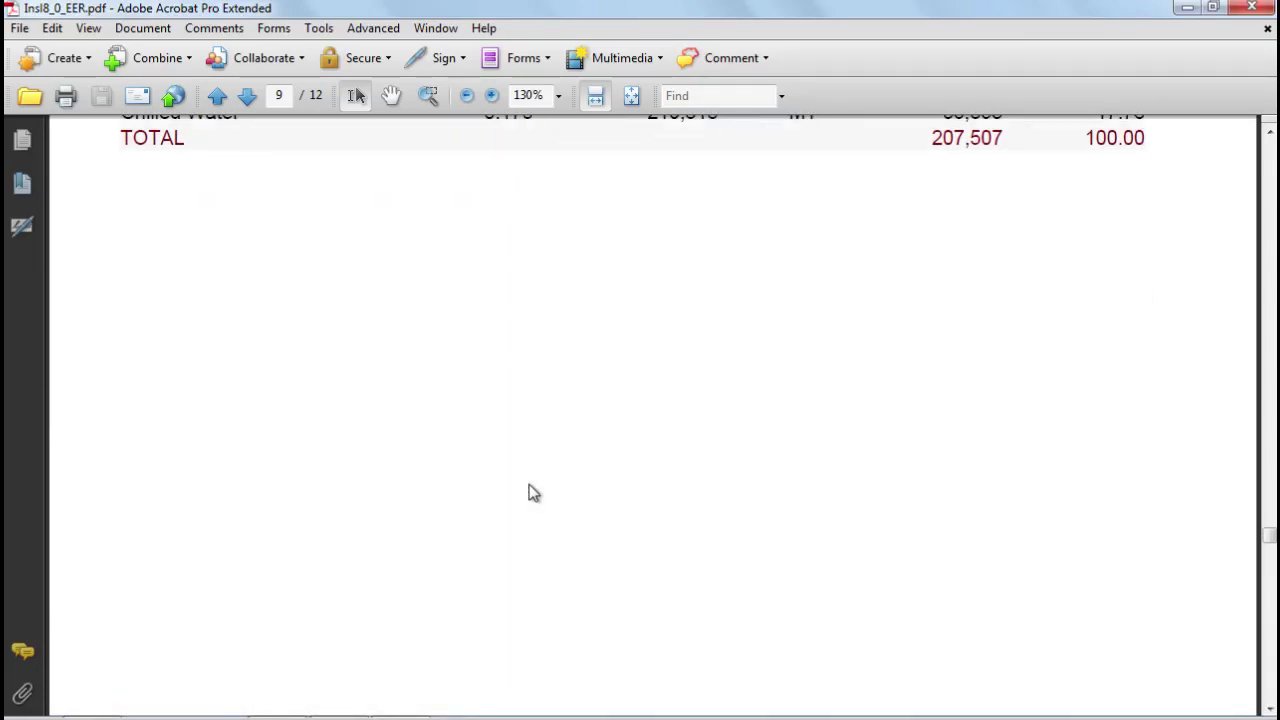
Review the operating cost pie chart and the profitability analysis (3.35-year payback), then minimize Acrobat.
scroll(533, 492, "down", 15)
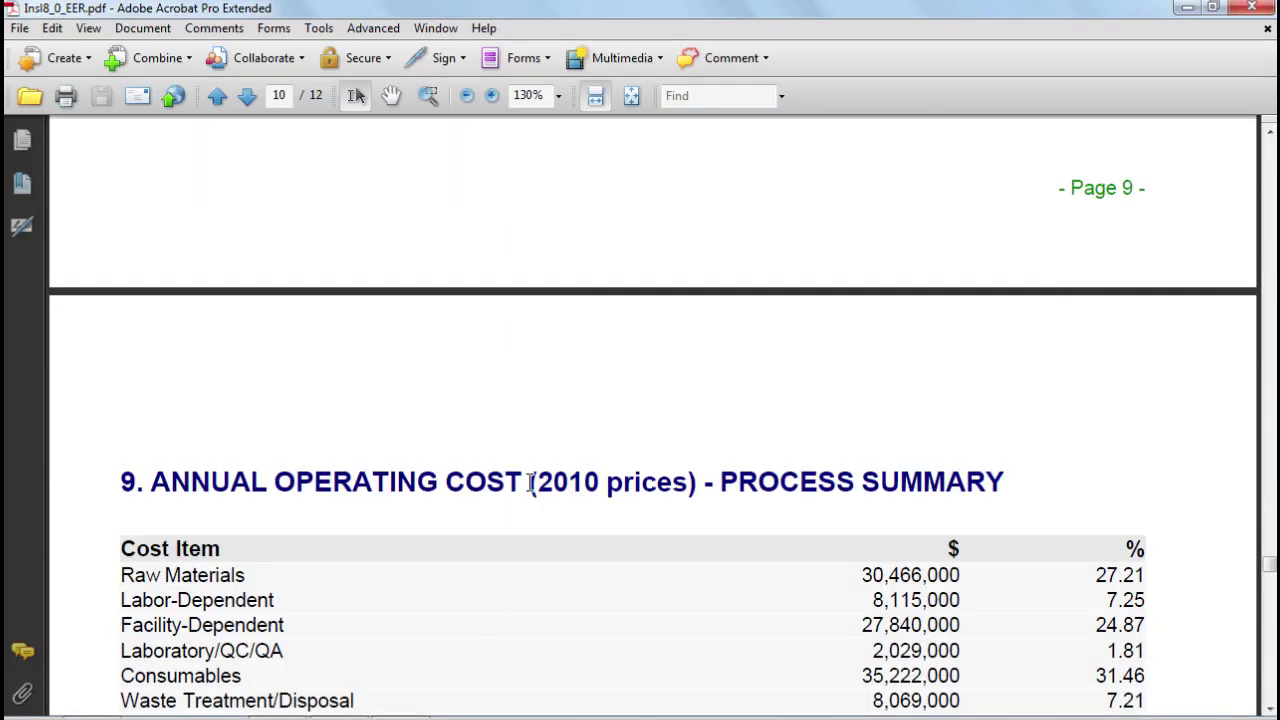
scroll(530, 485, "down", 5)
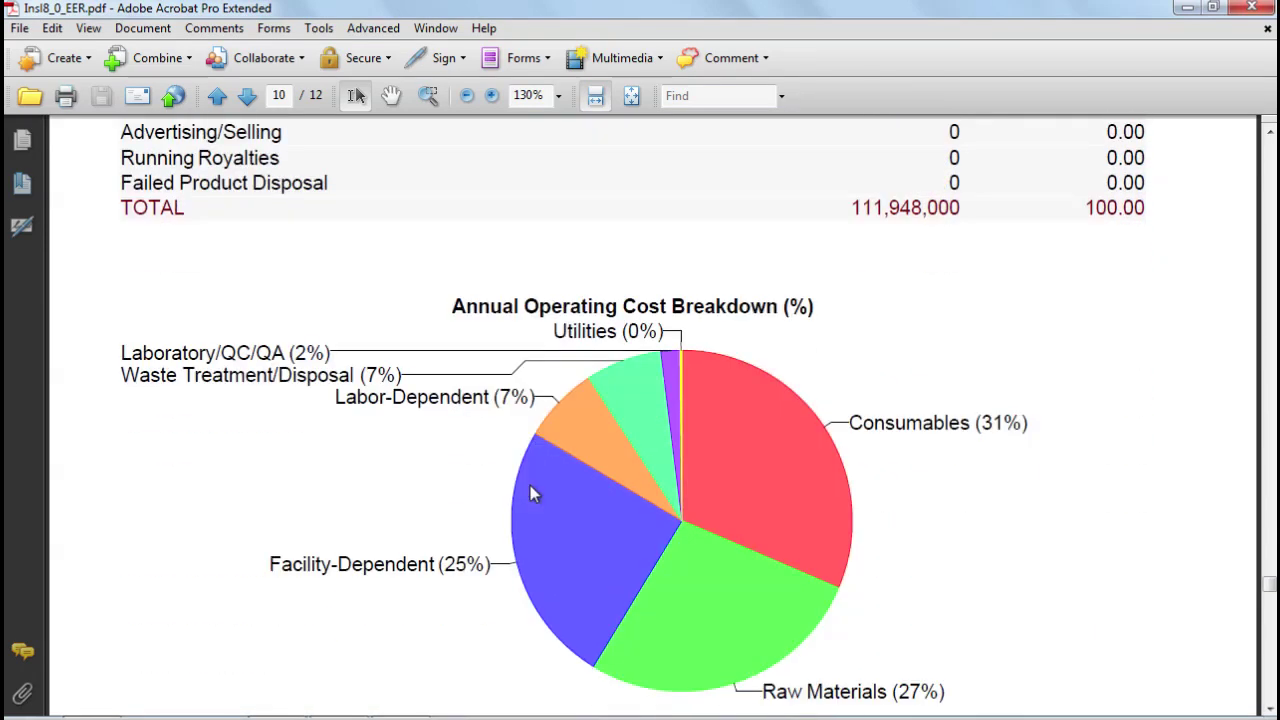
scroll(530, 485, "down", 4)
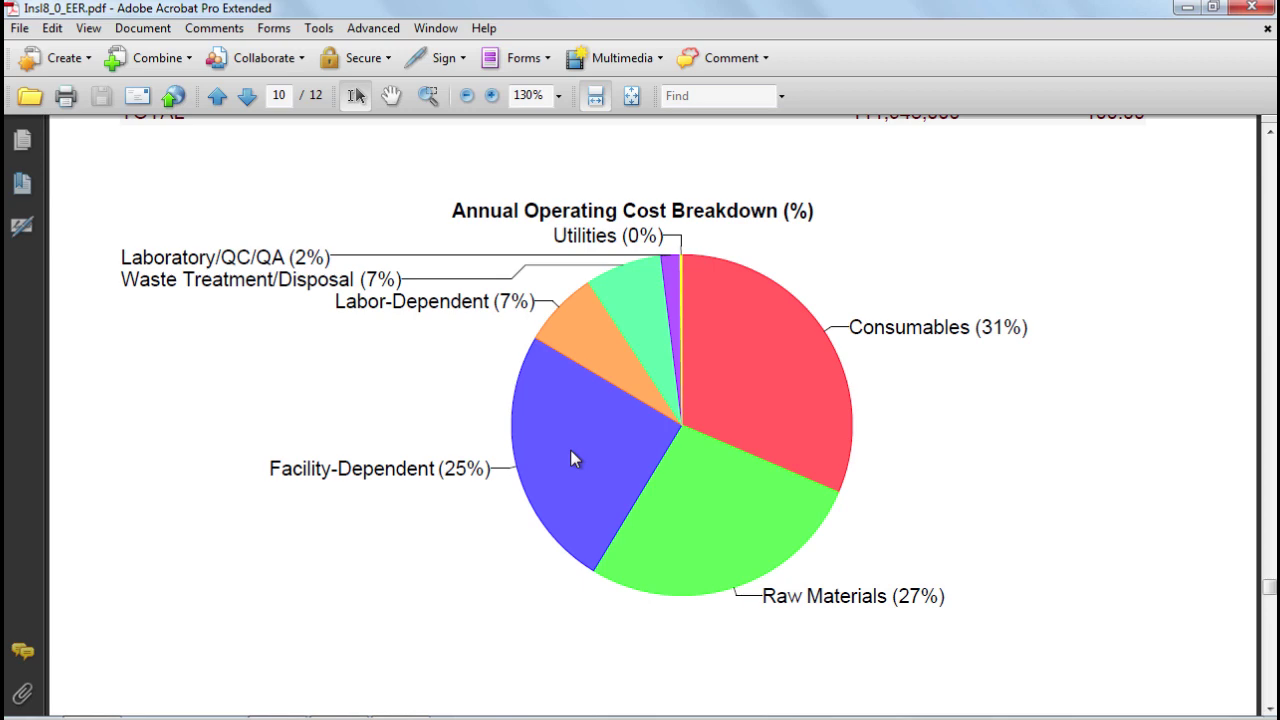
scroll(572, 452, "down", 10)
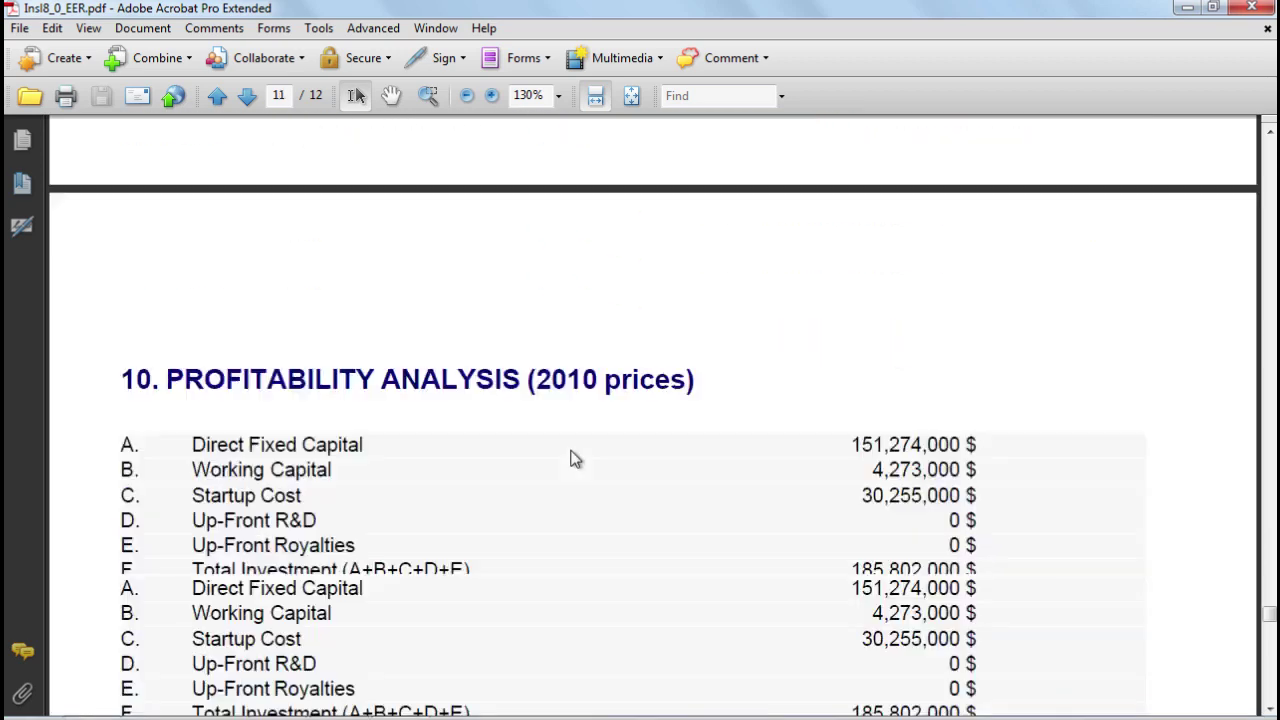
scroll(572, 458, "down", 5)
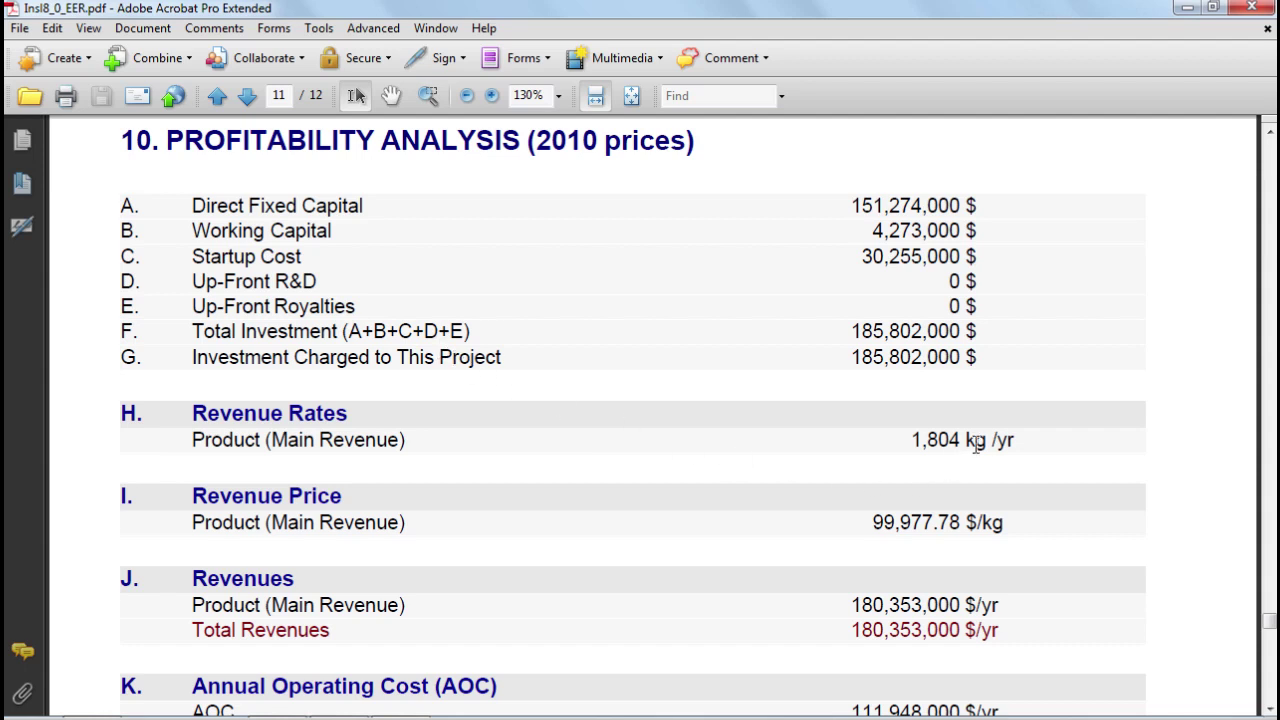
scroll(958, 522, "down", 6)
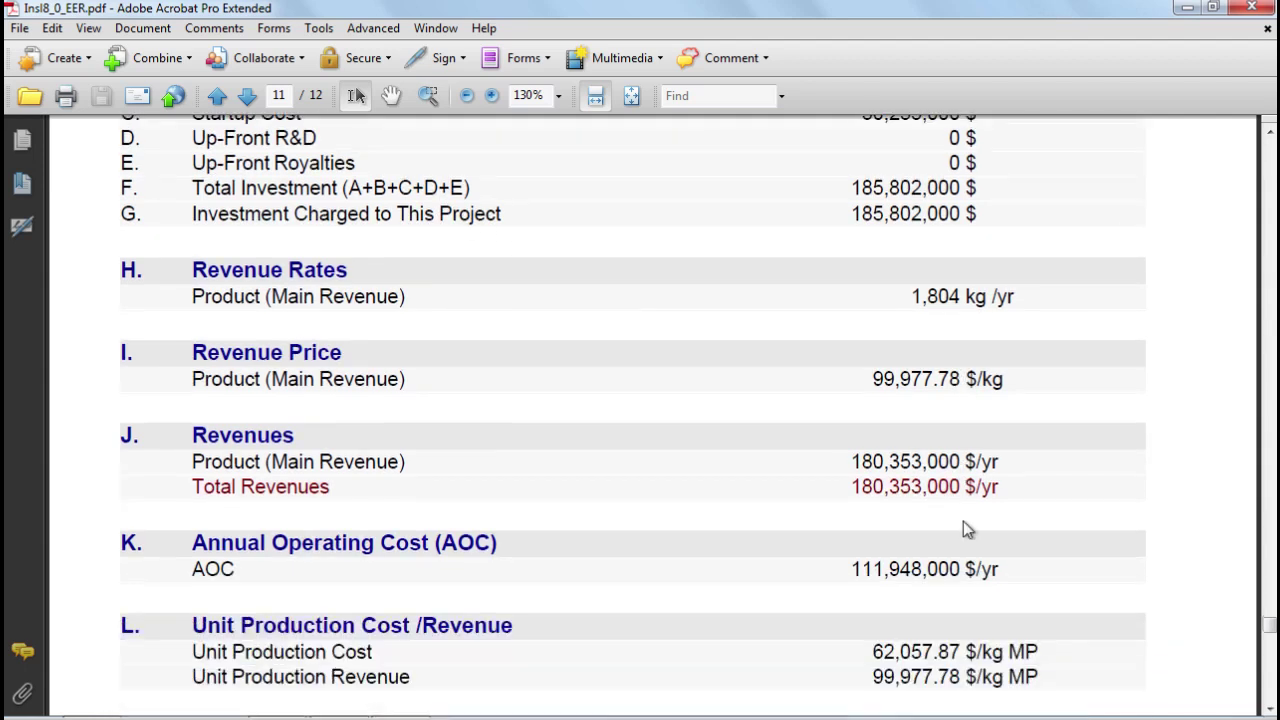
scroll(896, 489, "down", 4)
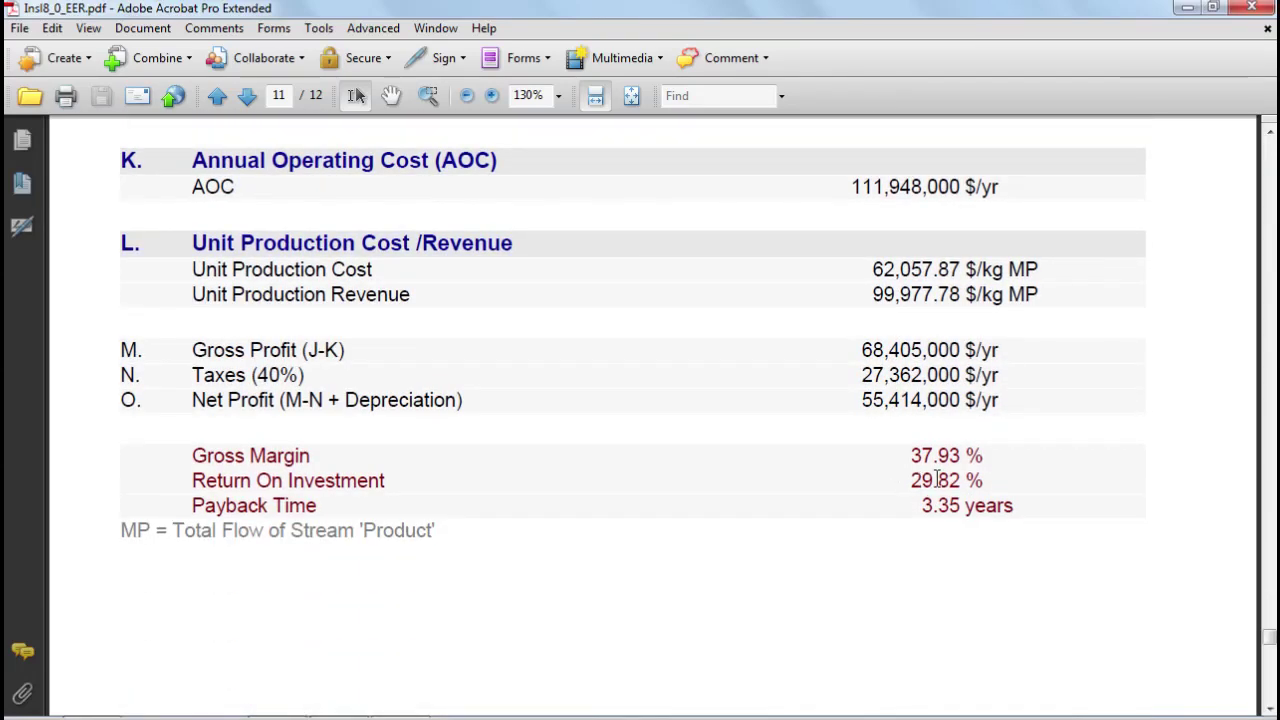
left_click(1184, 10)
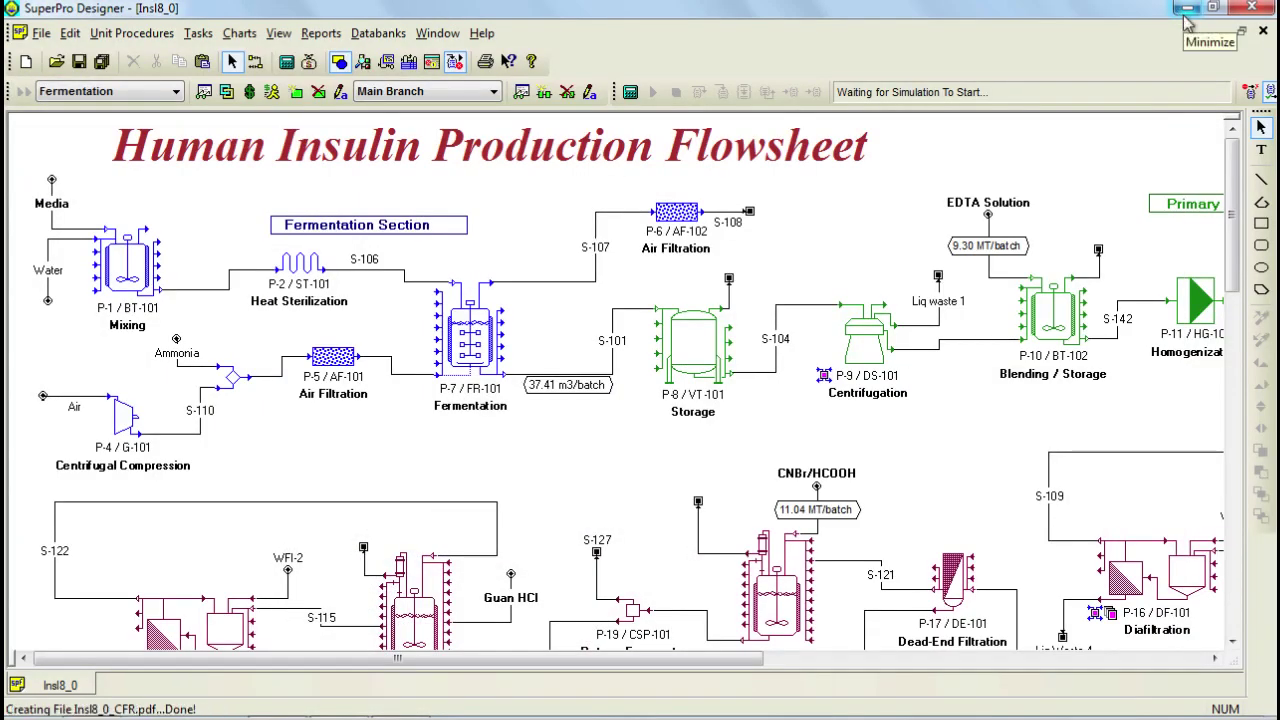
Generate the Cash Flow Analysis Report as Insl8_0_CFR.pdf and open it.
left_click(321, 33)
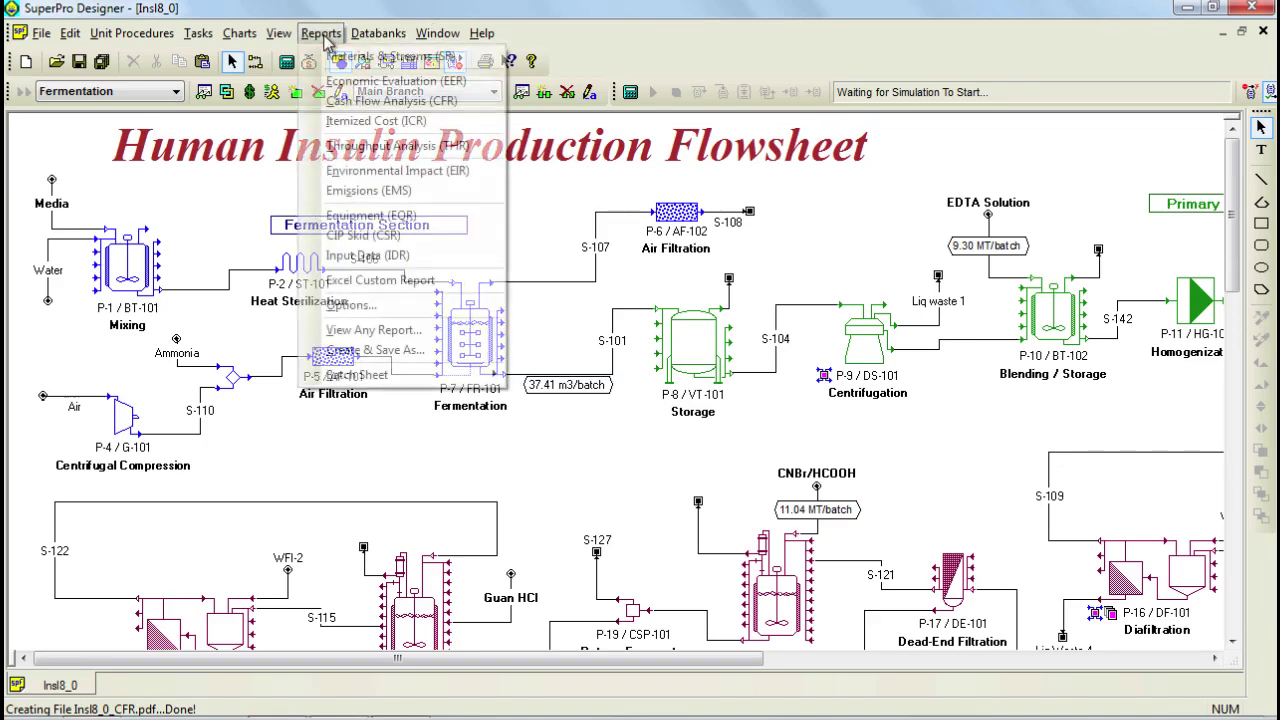
left_click(372, 102)
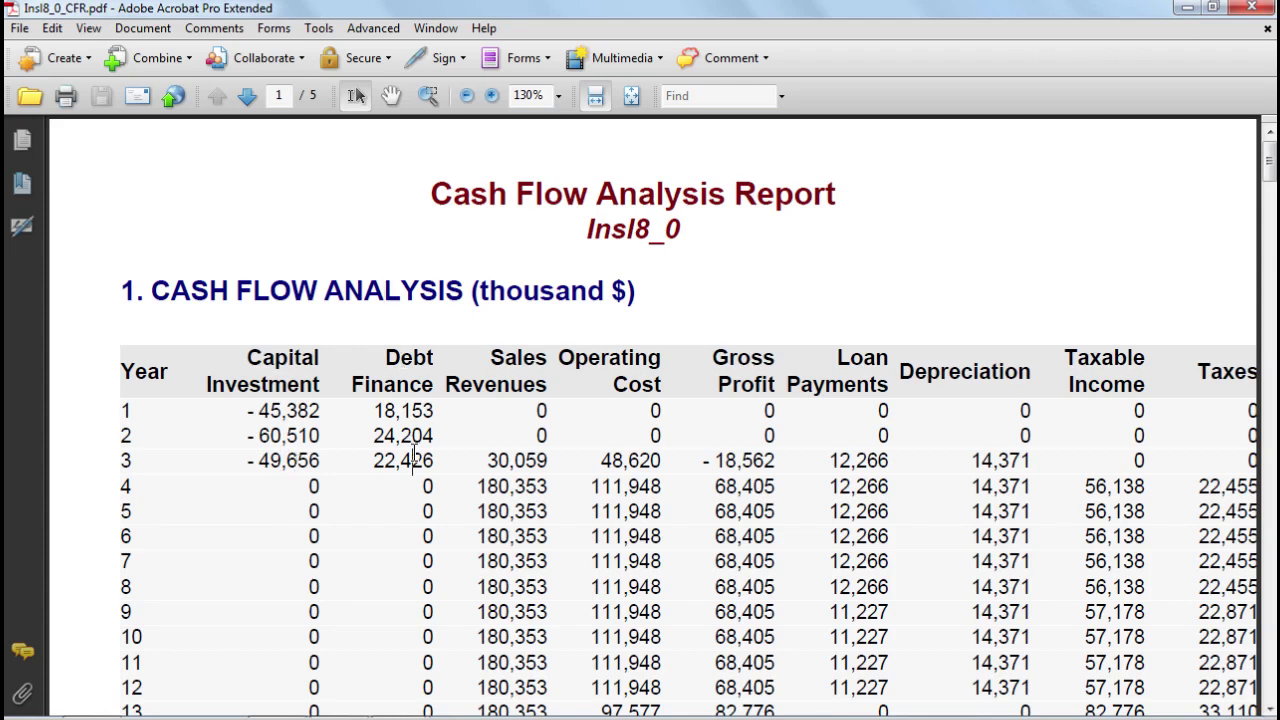
Scroll past the 45.55% IRR, 241,970.00 NPV and loan table to page 3's capital cash flows.
scroll(413, 458, "down", 5)
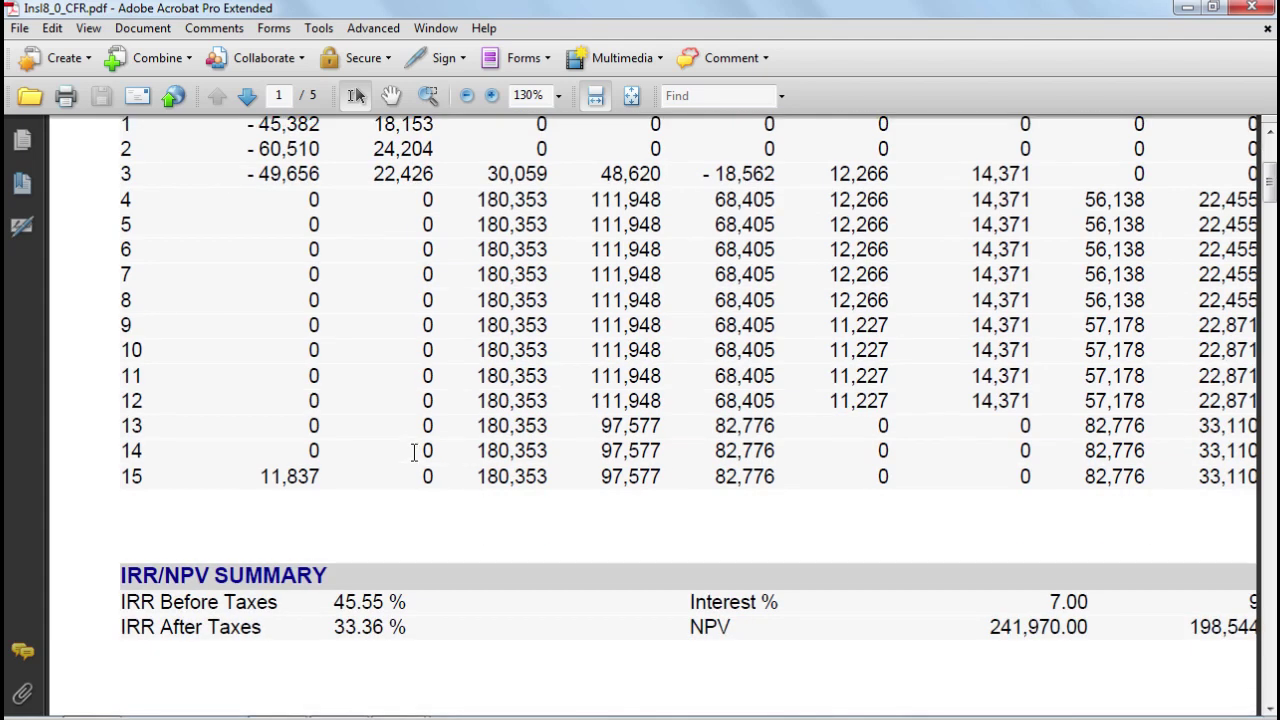
scroll(413, 453, "down", 1)
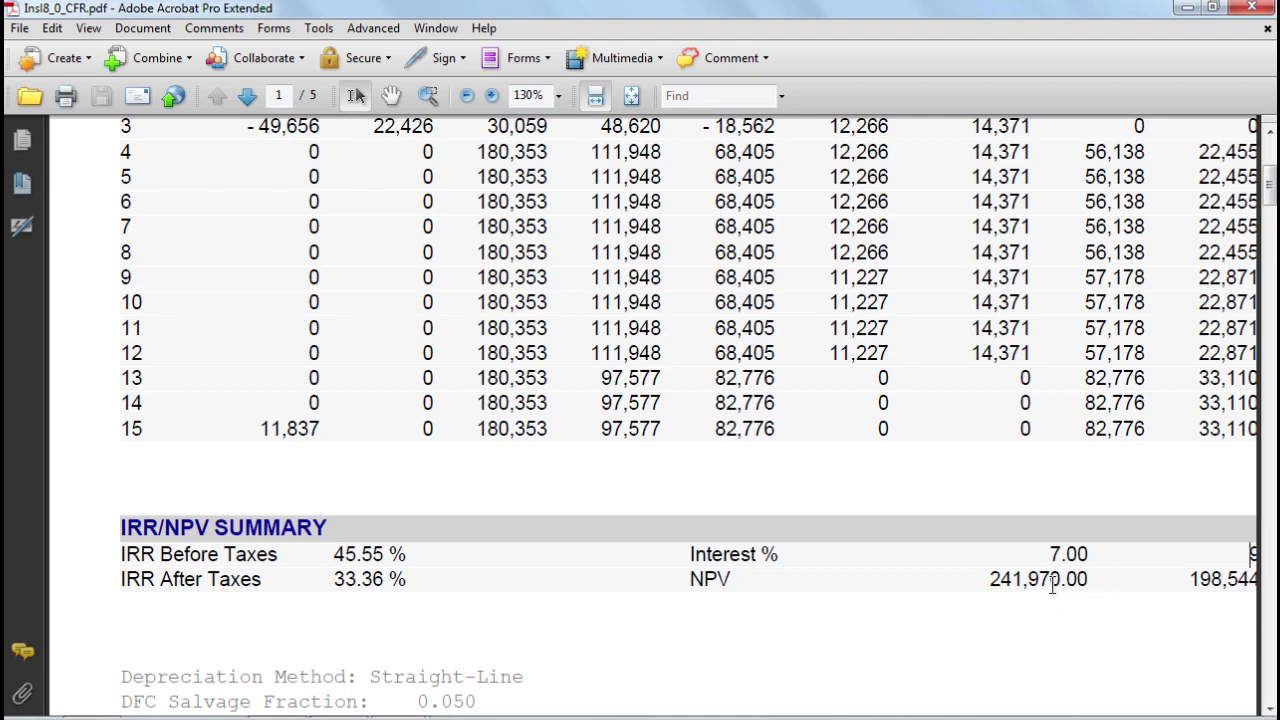
scroll(1052, 590, "down", 1)
scroll(1053, 594, "down", 3)
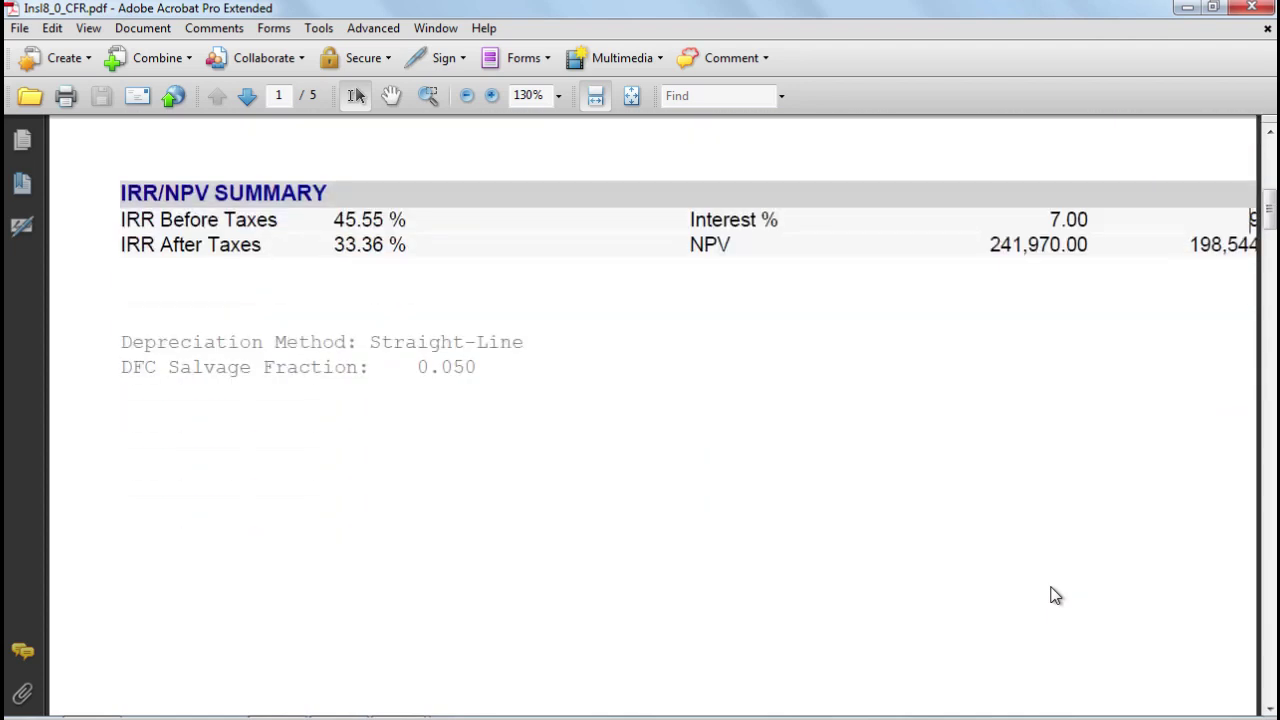
scroll(1053, 592, "down", 5)
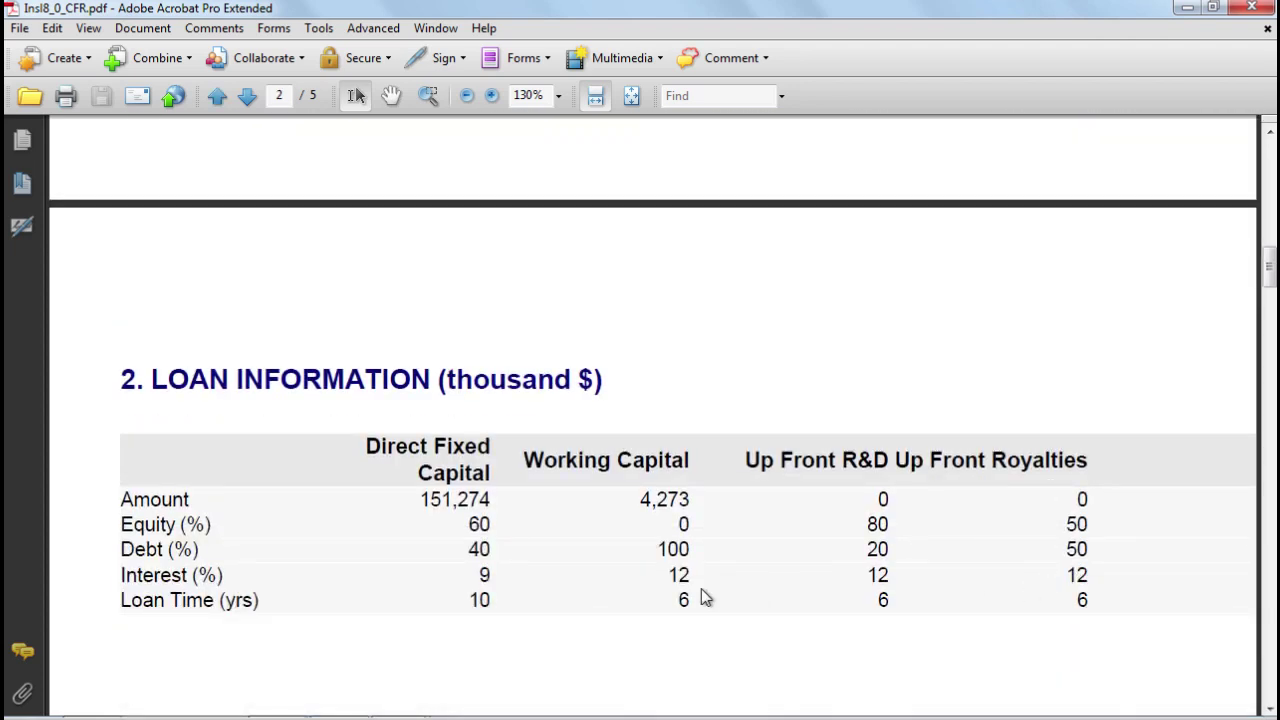
scroll(631, 590, "down", 4)
scroll(633, 595, "down", 10)
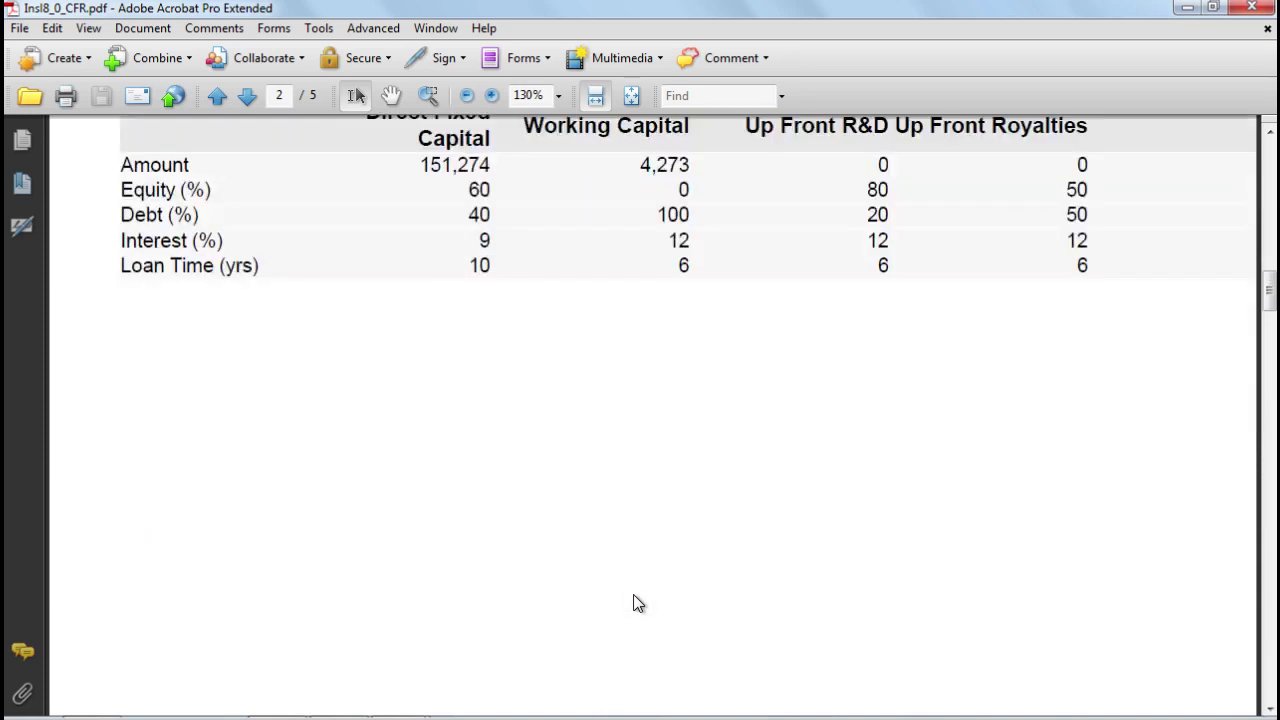
scroll(633, 600, "down", 4)
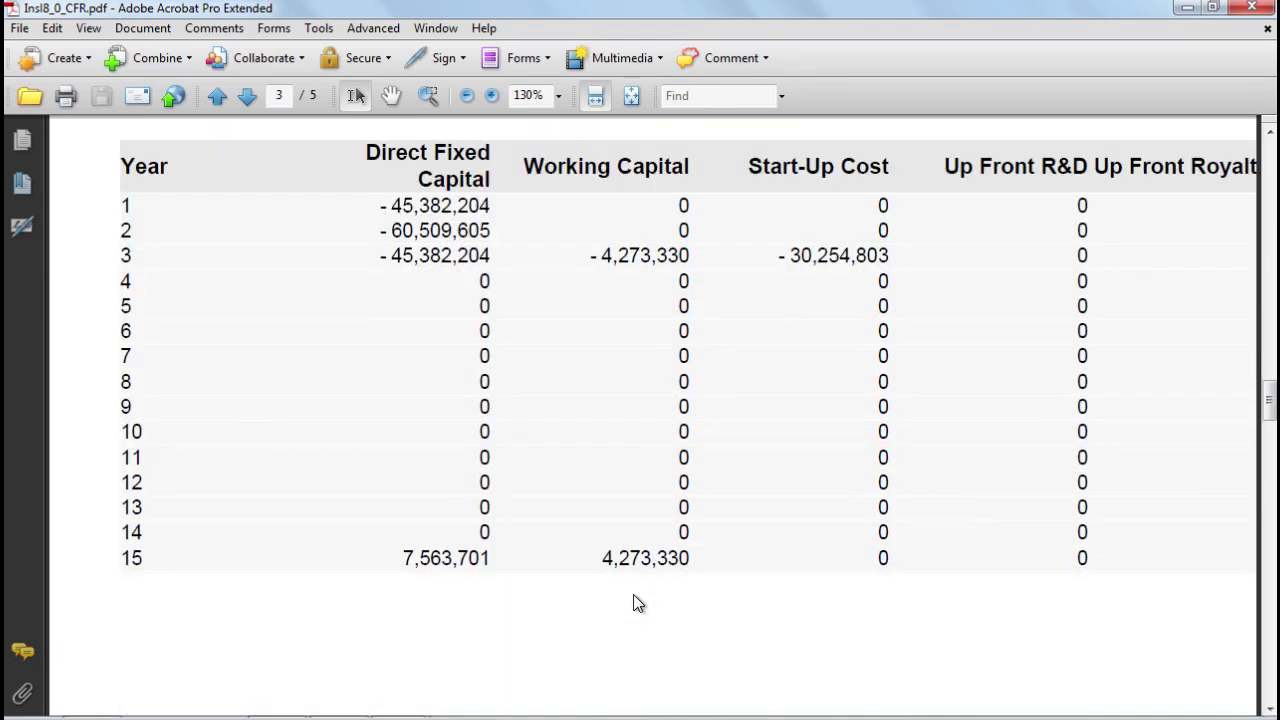
Minimize Acrobat and dismiss the Reports menu without generating the Itemized Cost report.
left_click(1187, 10)
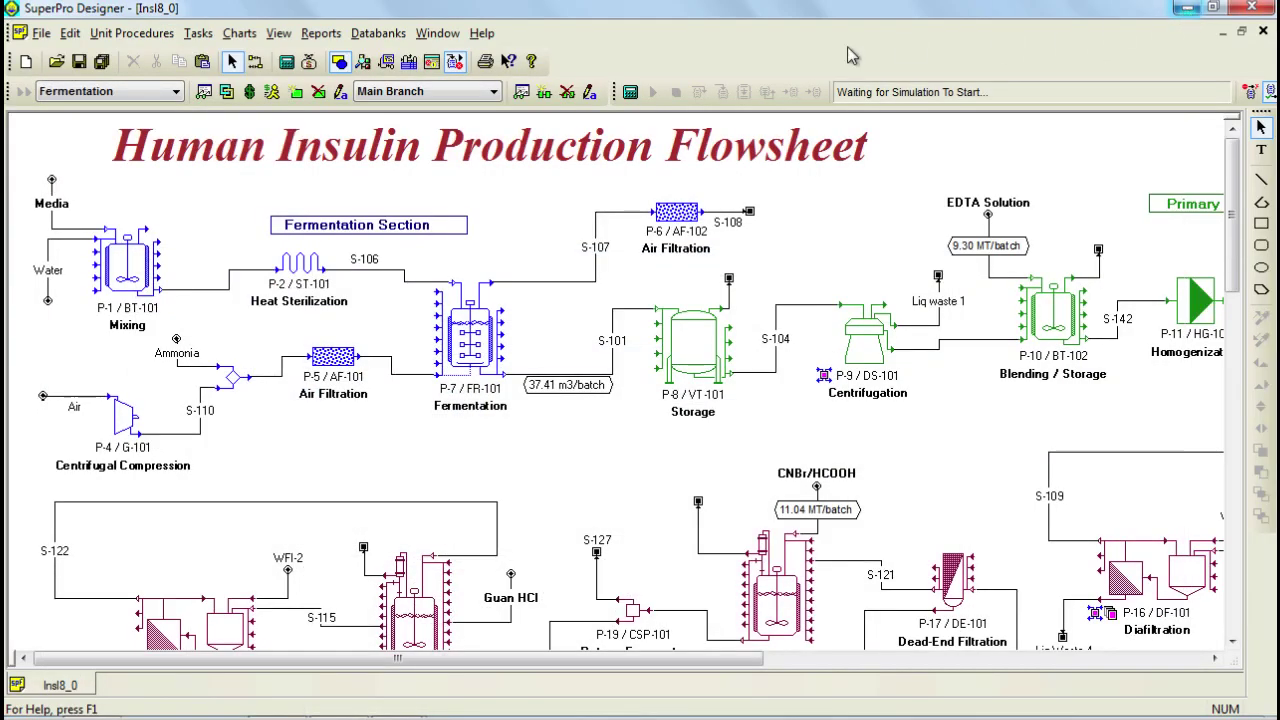
left_click(320, 33)
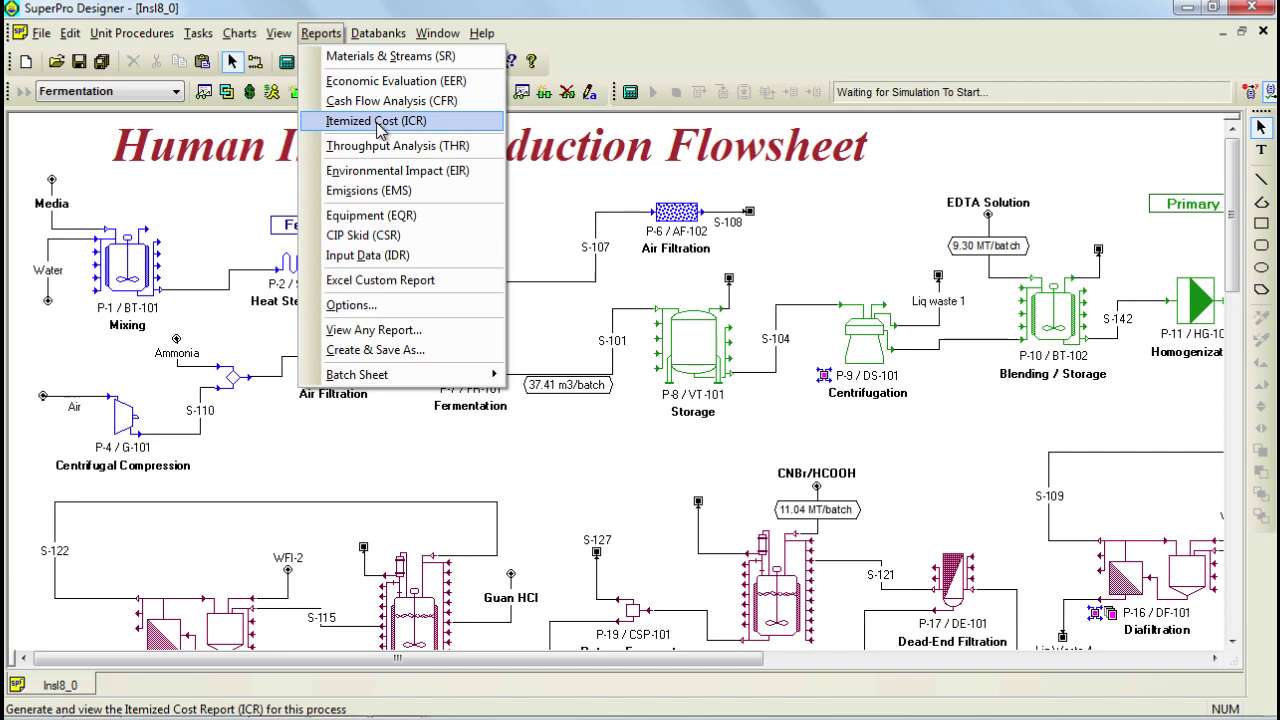
left_click(255, 160)
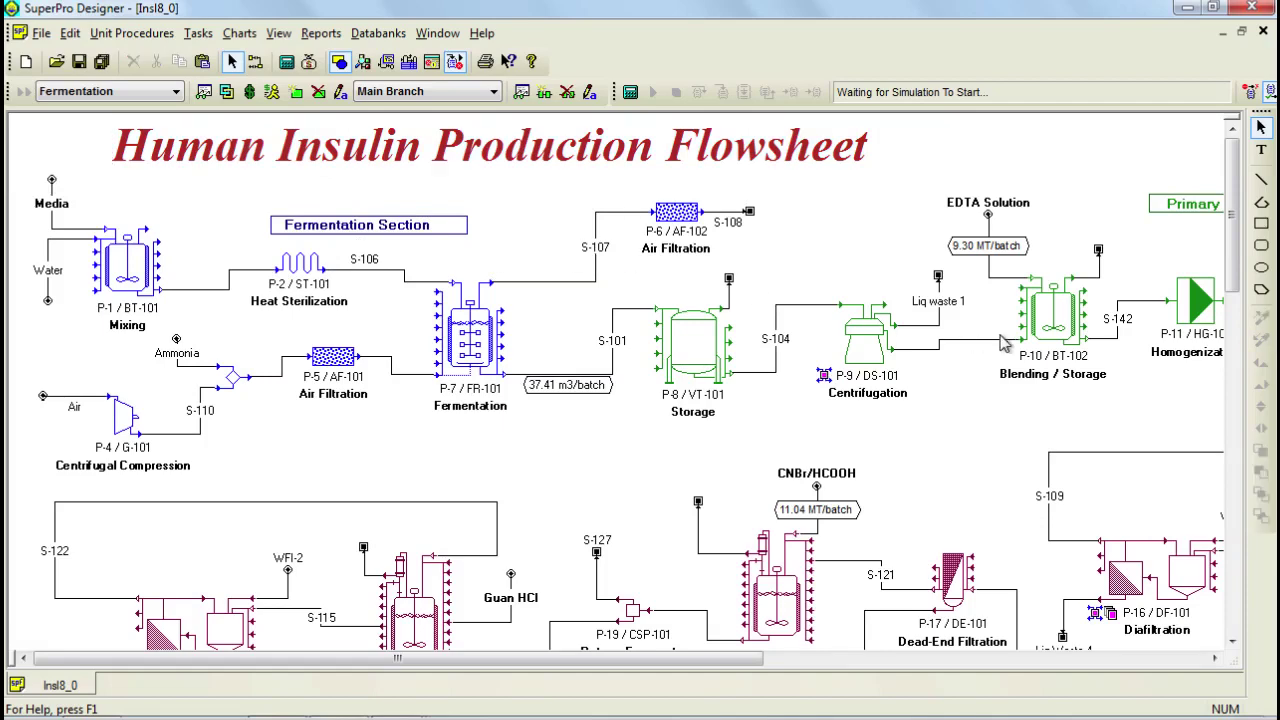
scroll(1000, 340, "right", 5)
scroll(993, 340, "down", 7)
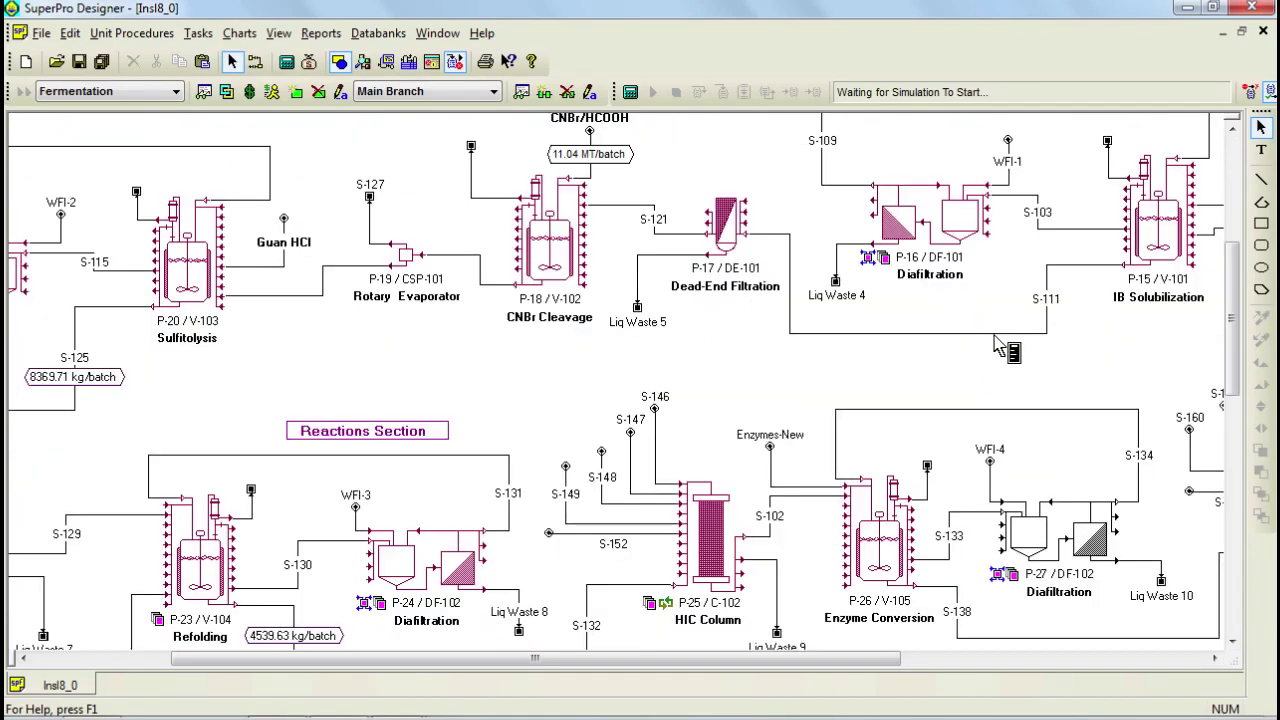
scroll(995, 343, "up", 7)
scroll(968, 347, "left", 5)
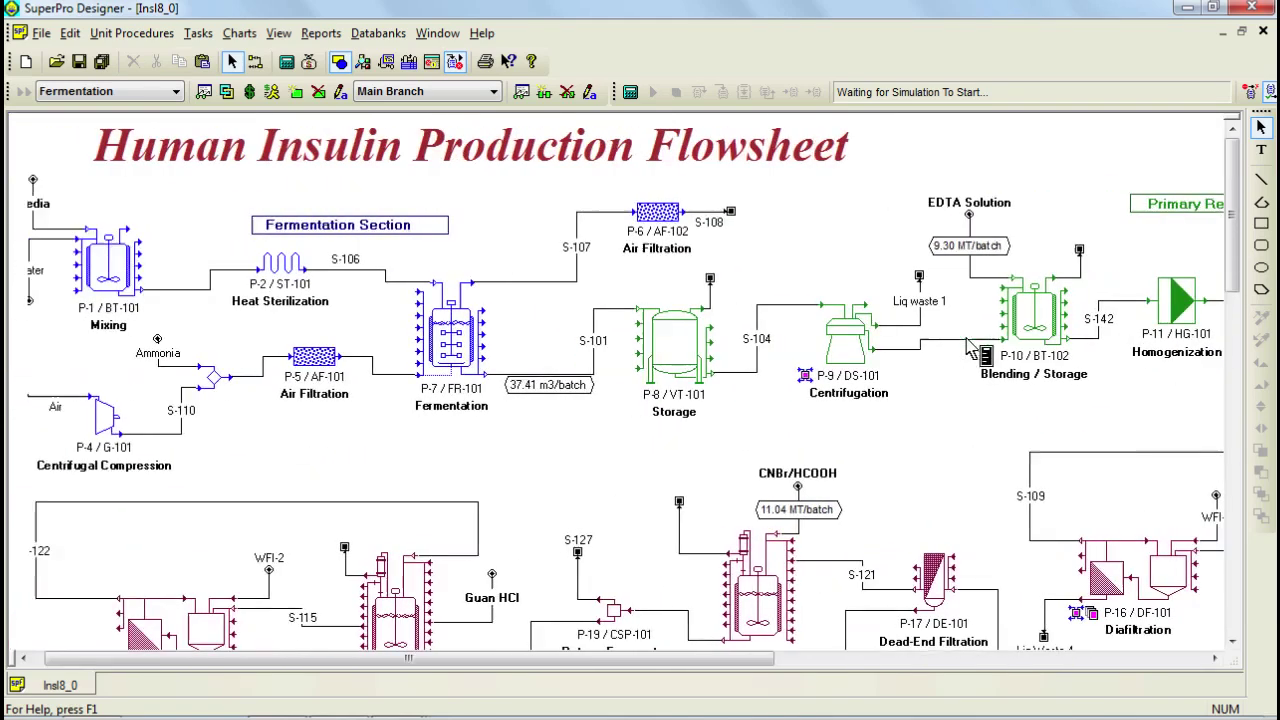
scroll(968, 345, "down", 8)
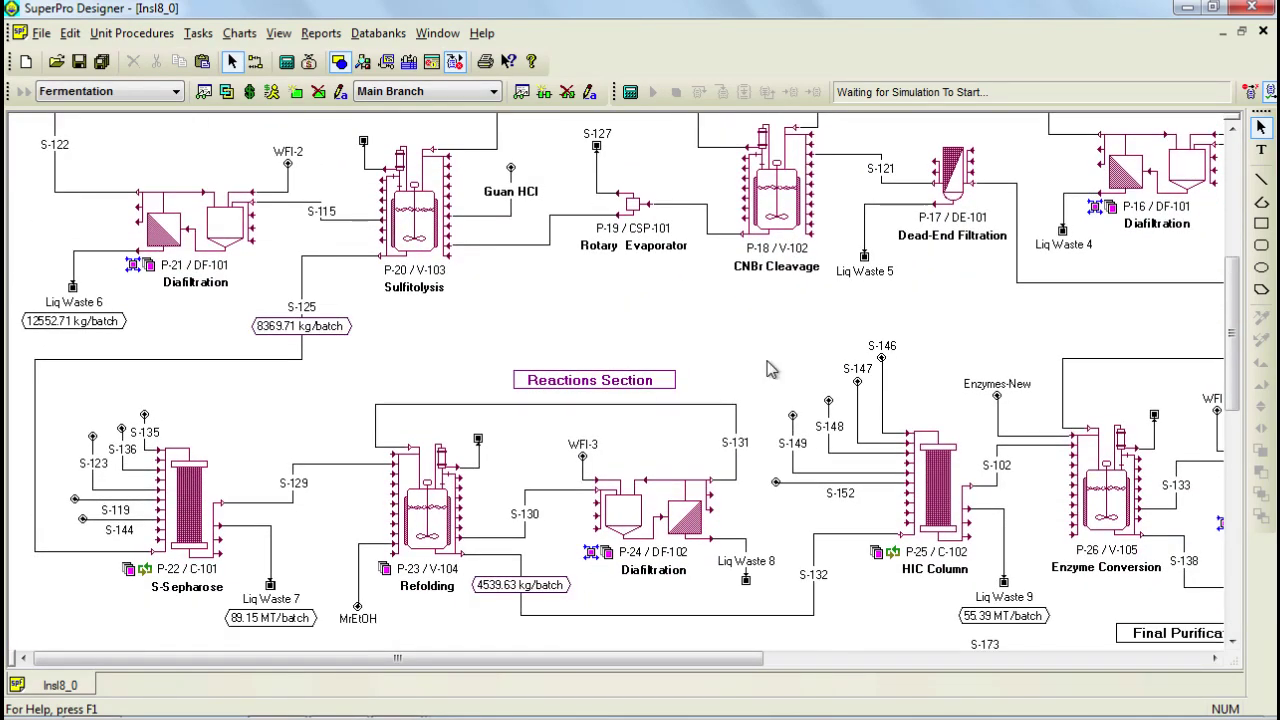
left_click(148, 92)
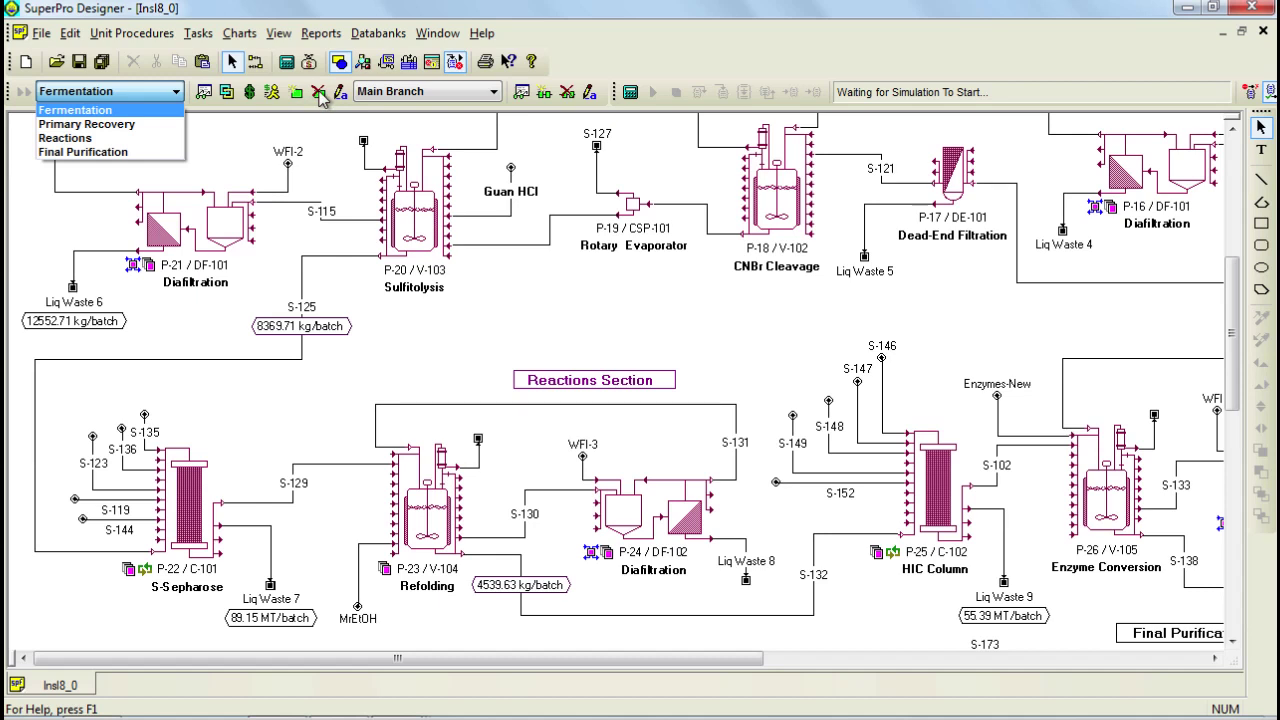
left_click(390, 334)
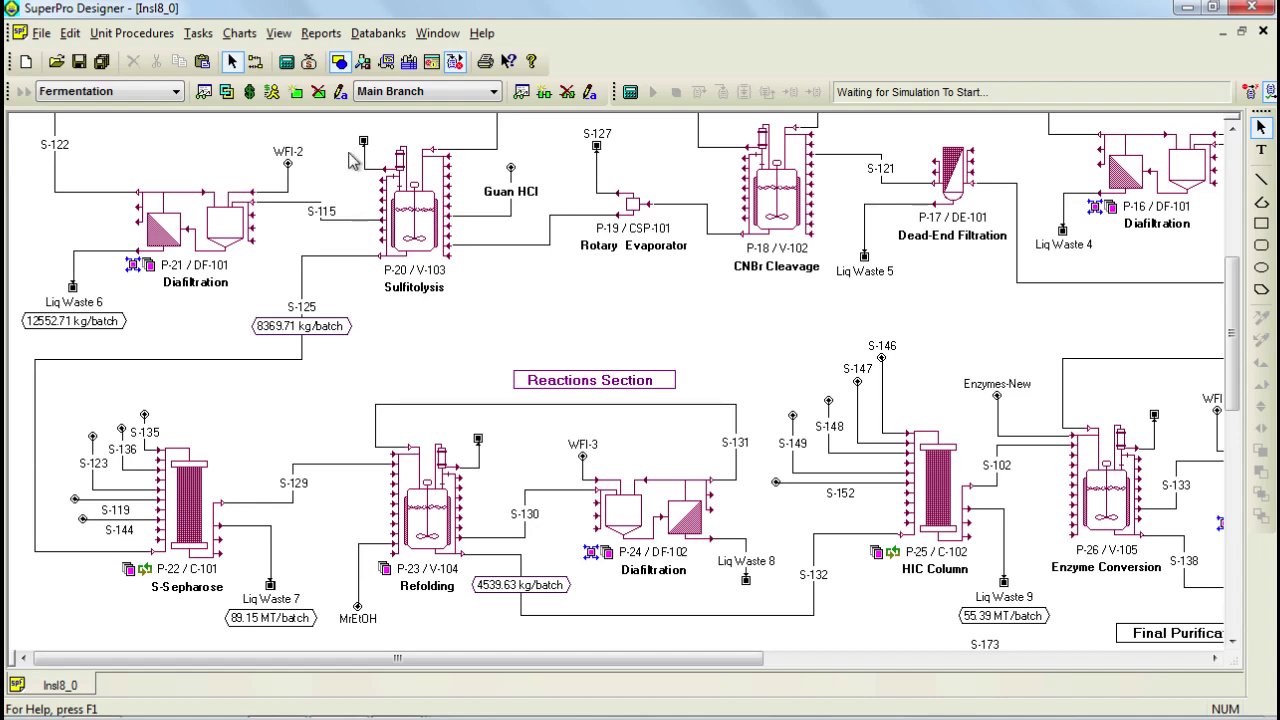
Generate the Itemized Cost Report Insl8_0_ICR.pdf and open it in Acrobat.
left_click(320, 33)
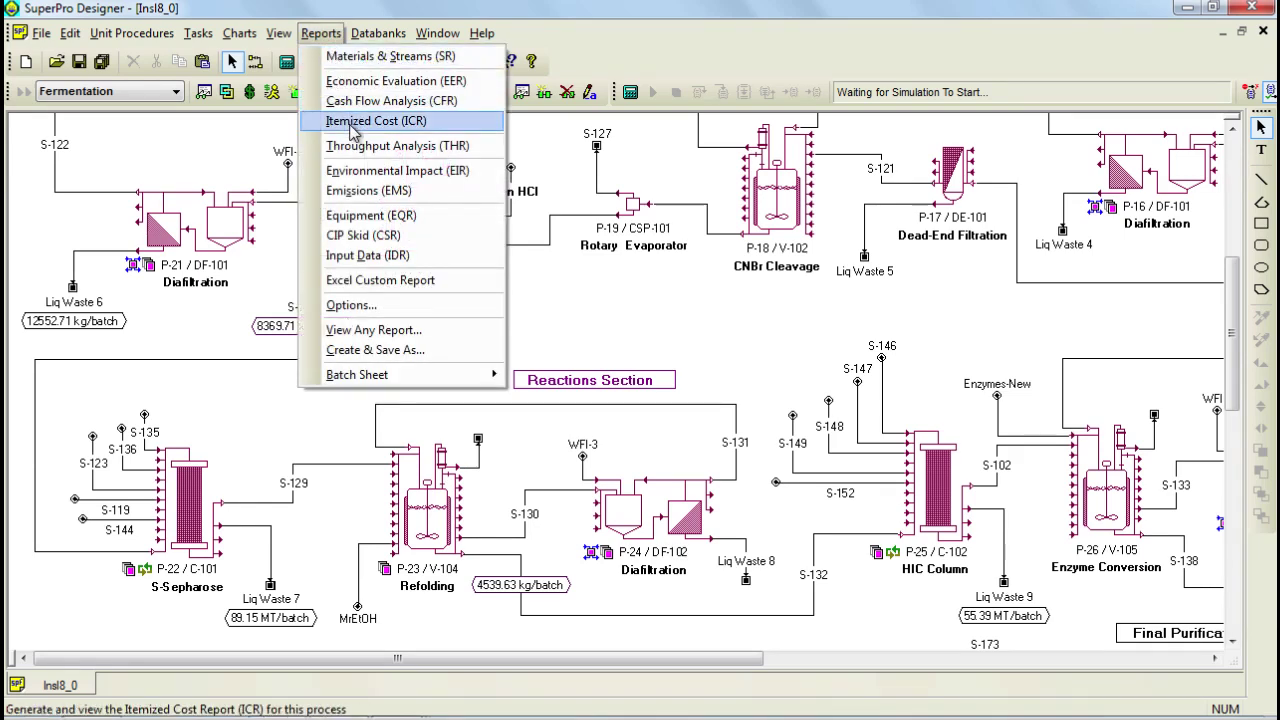
left_click(350, 121)
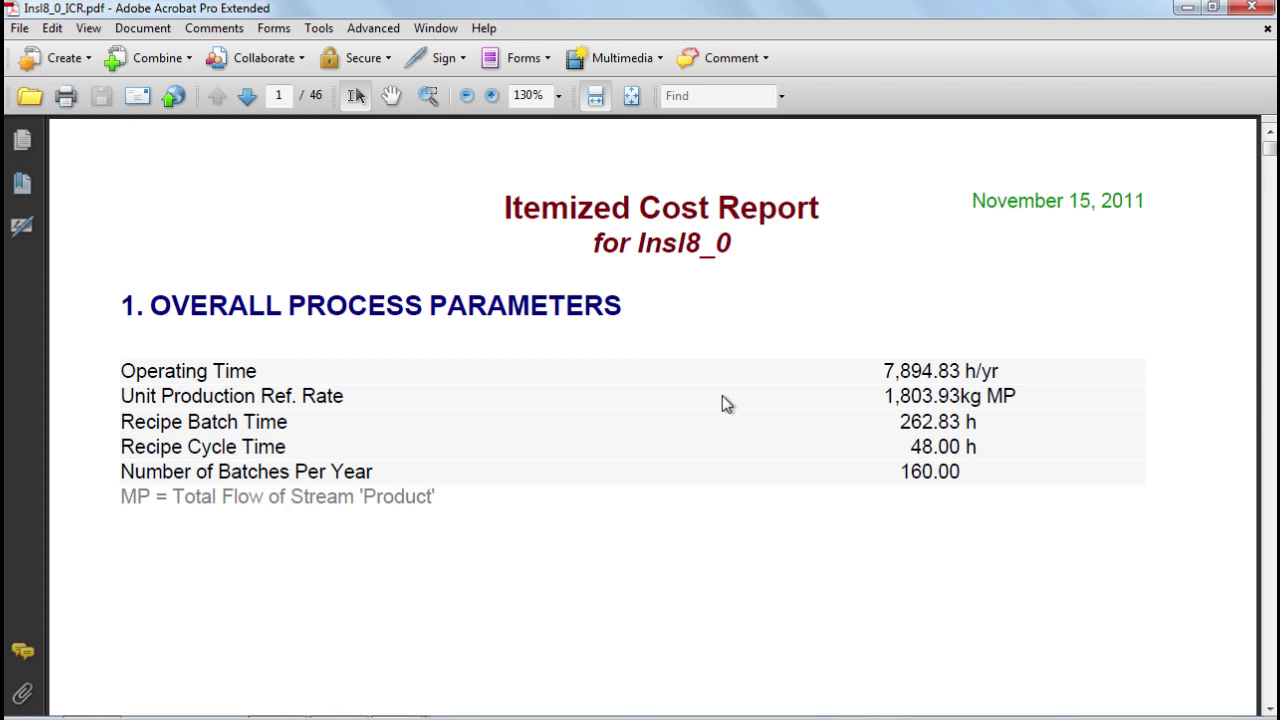
scroll(722, 395, "down", 5)
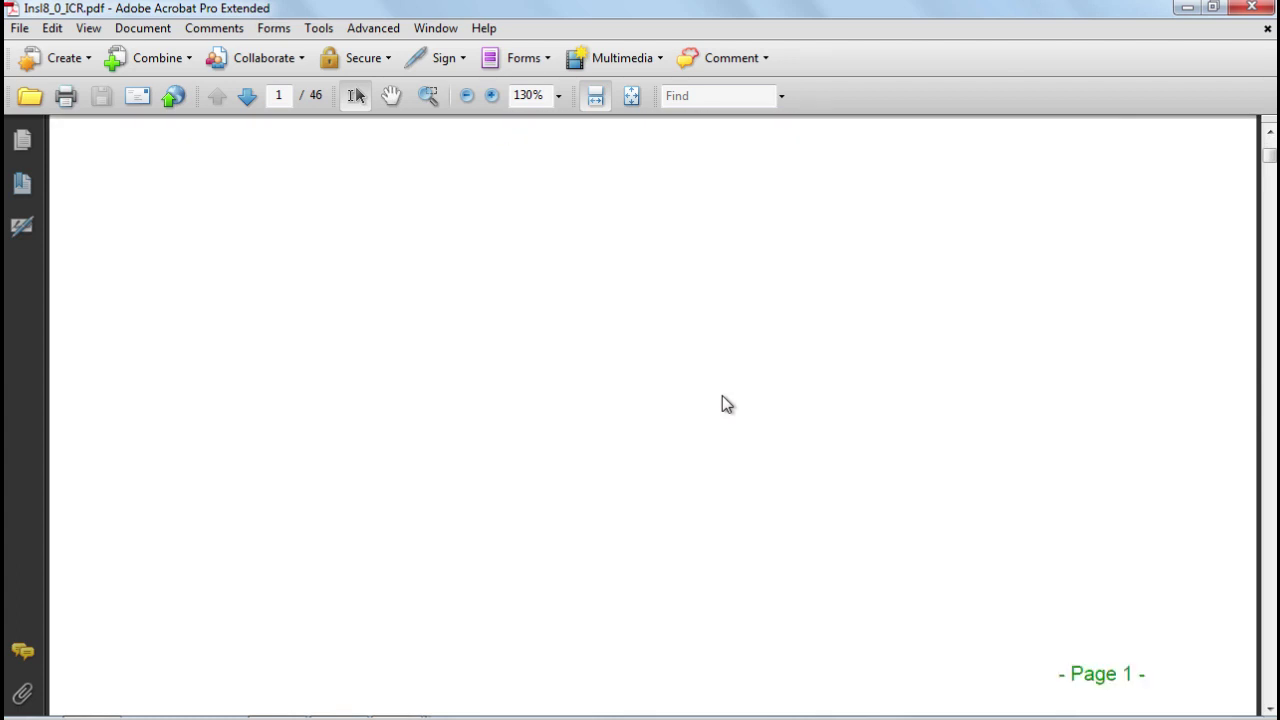
scroll(722, 396, "down", 5)
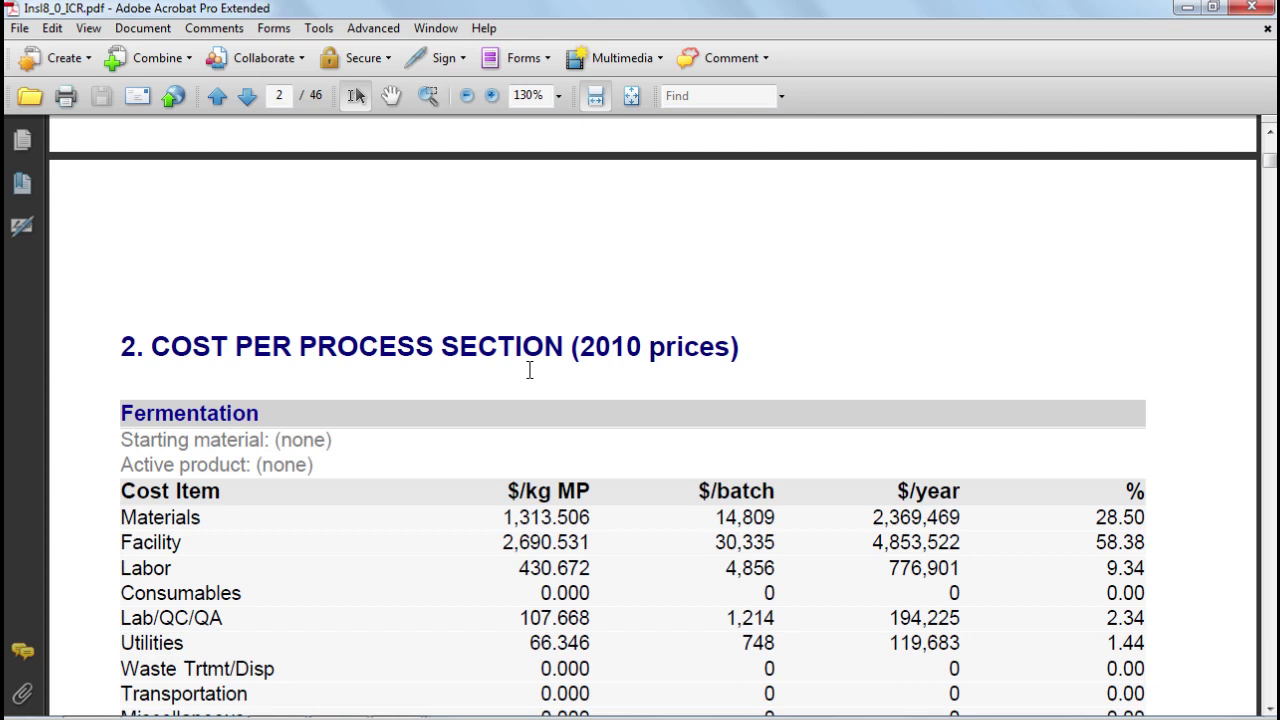
Scroll through pages 1–5 to section 3's cost breakdown per item and section, totalling 111,948.
scroll(530, 370, "down", 3)
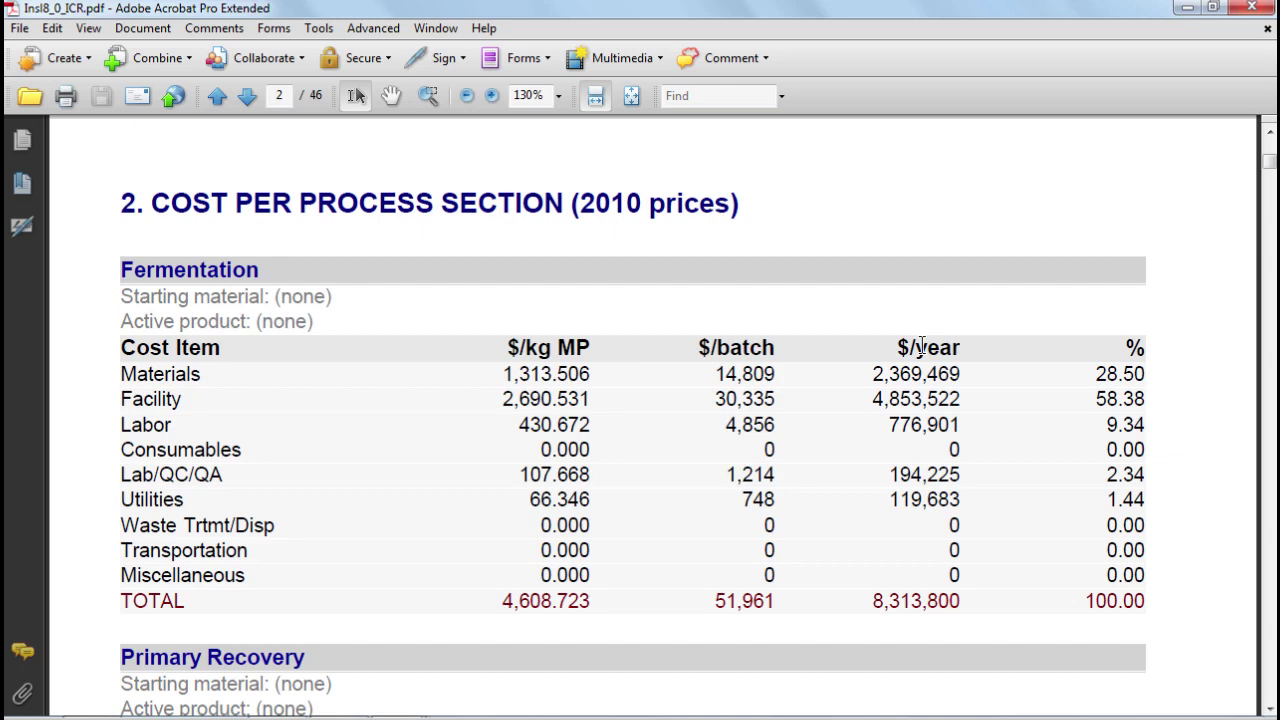
scroll(921, 346, "down", 10)
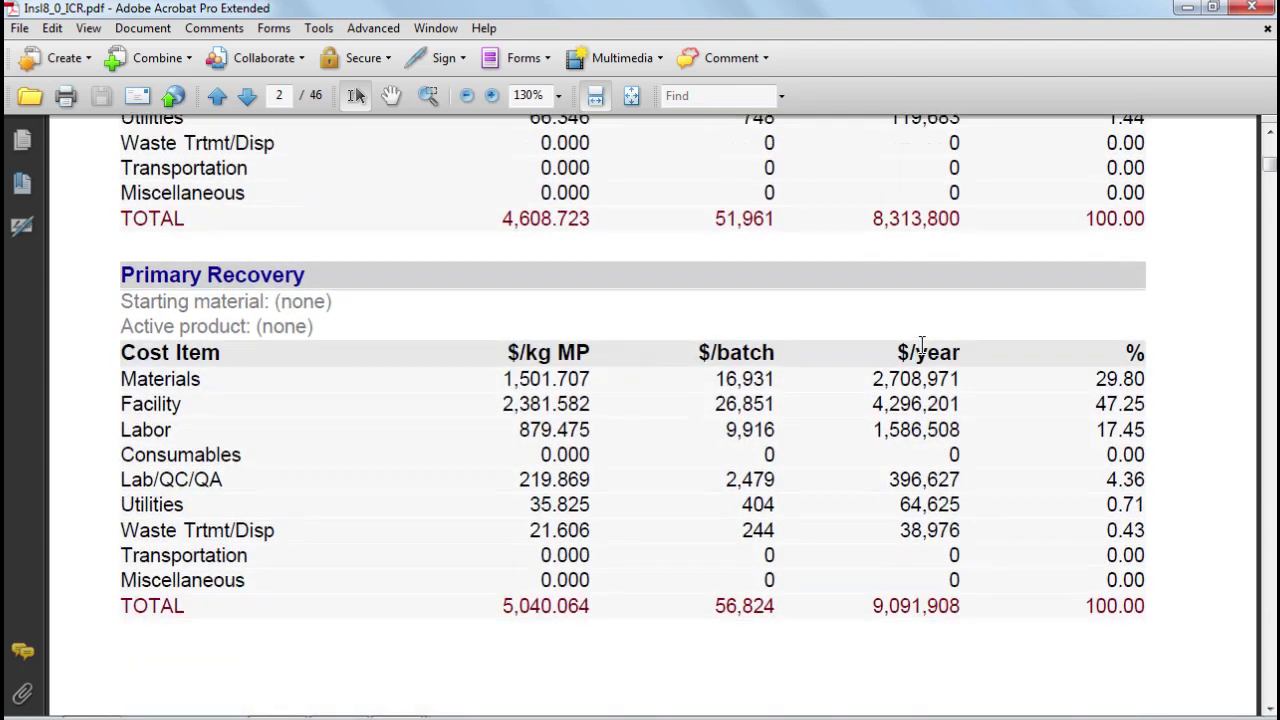
scroll(922, 345, "down", 10)
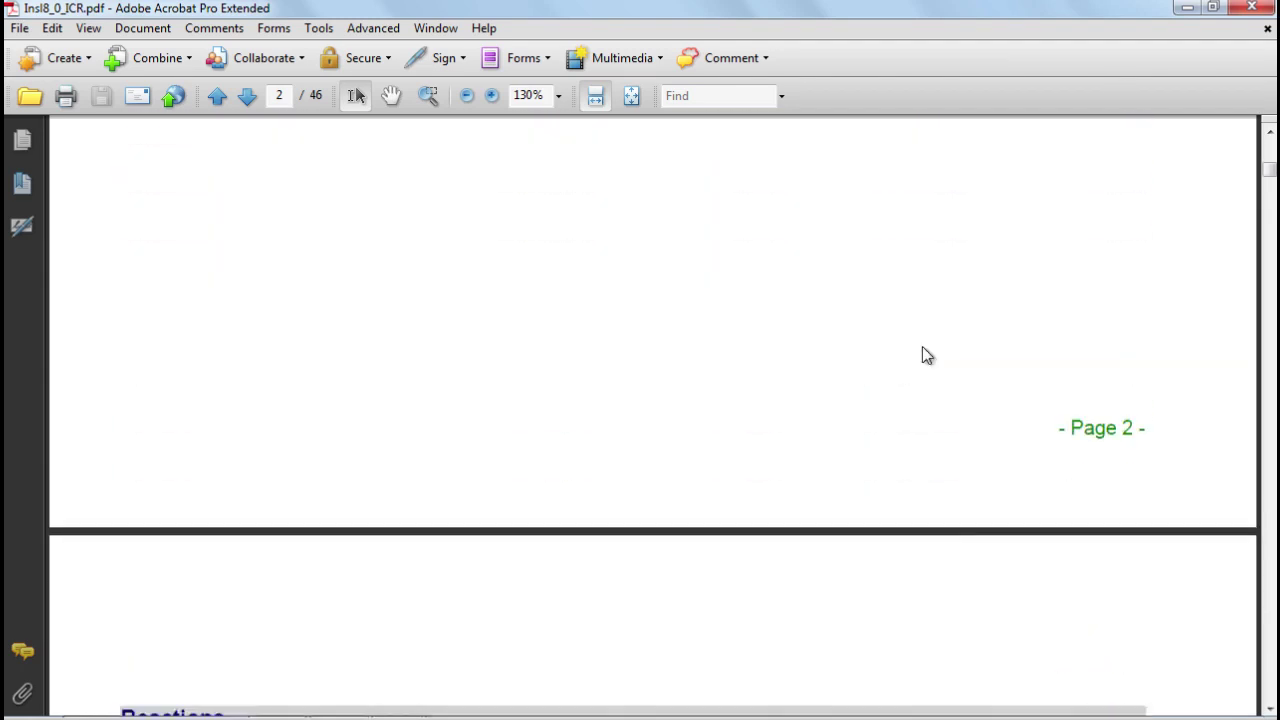
scroll(922, 346, "down", 18)
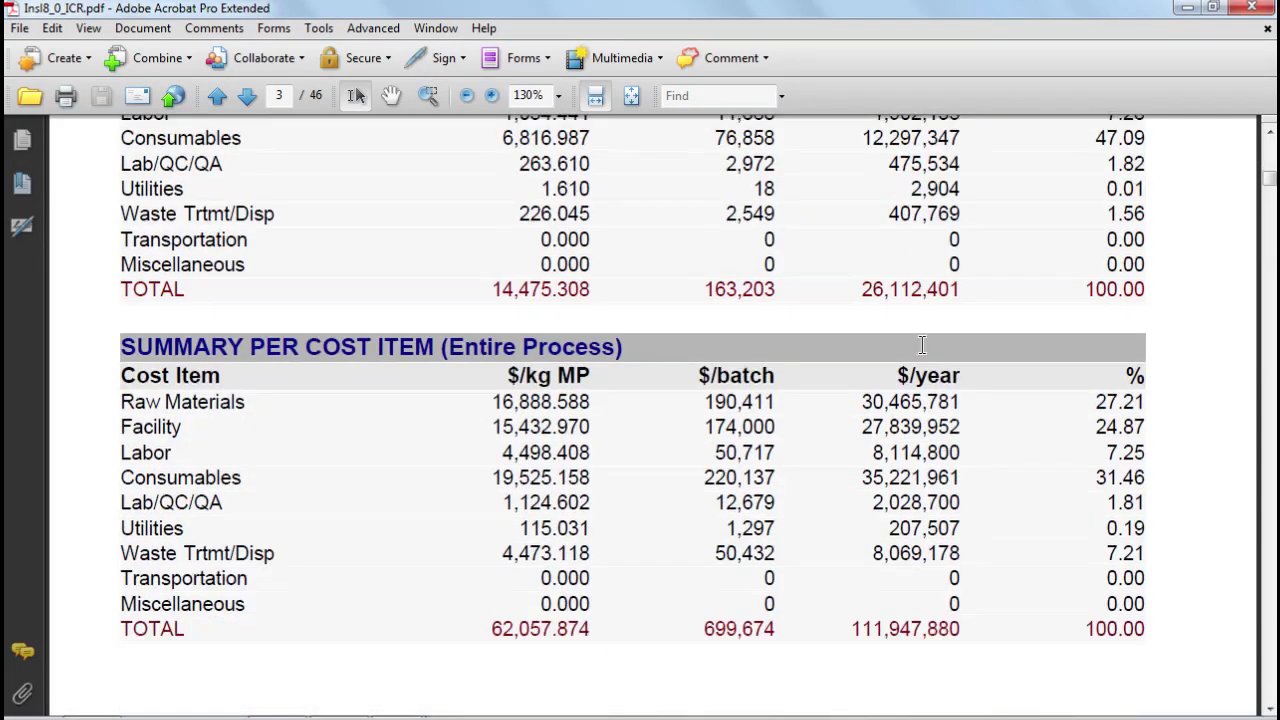
scroll(922, 346, "down", 9)
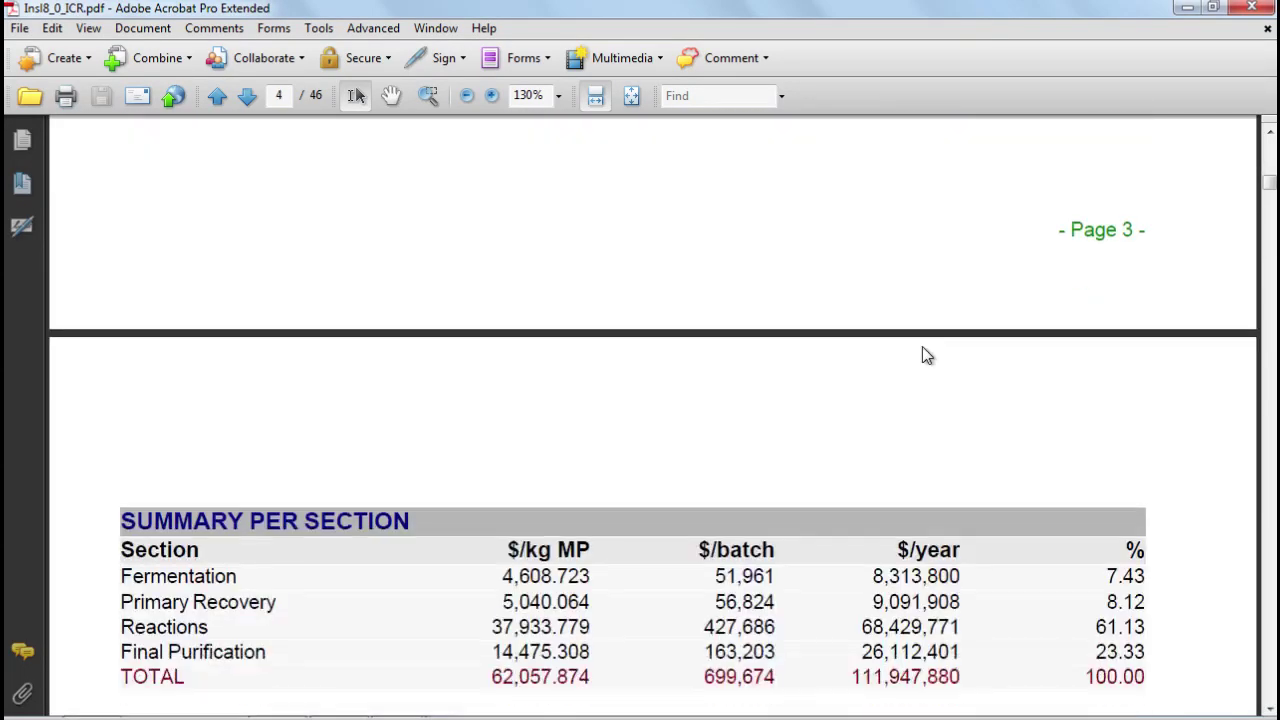
scroll(922, 346, "down", 2)
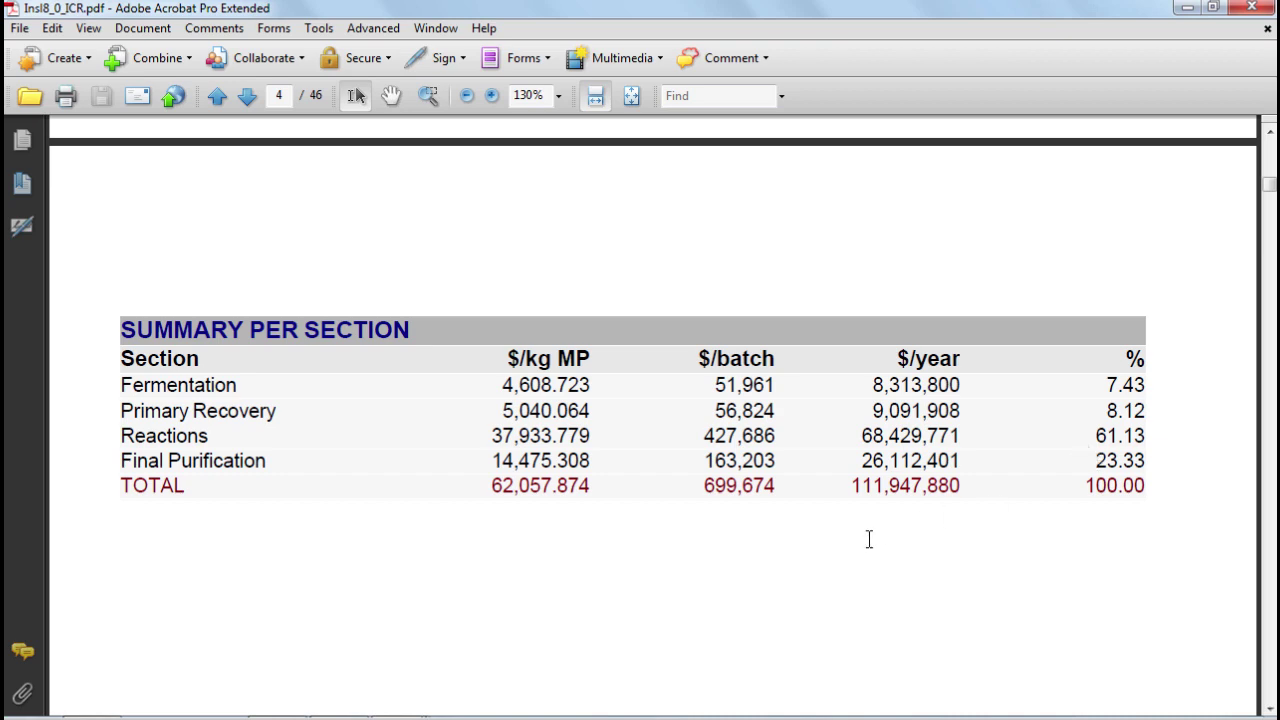
scroll(840, 560, "down", 5)
scroll(840, 560, "down", 5)
Scroll past the cost distribution chart to 4.1.1 Material Cost, with bulk materials at 30,174,132.97 $/year.
scroll(836, 550, "down", 3)
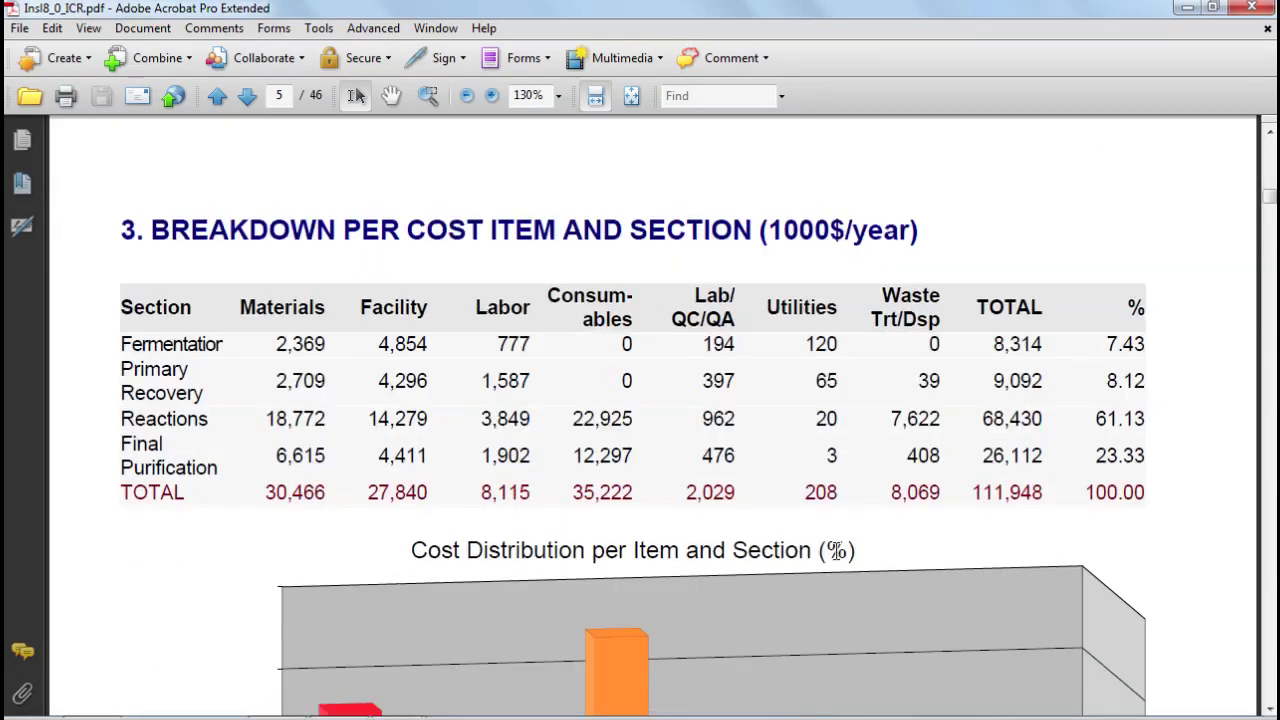
scroll(836, 551, "up", 1)
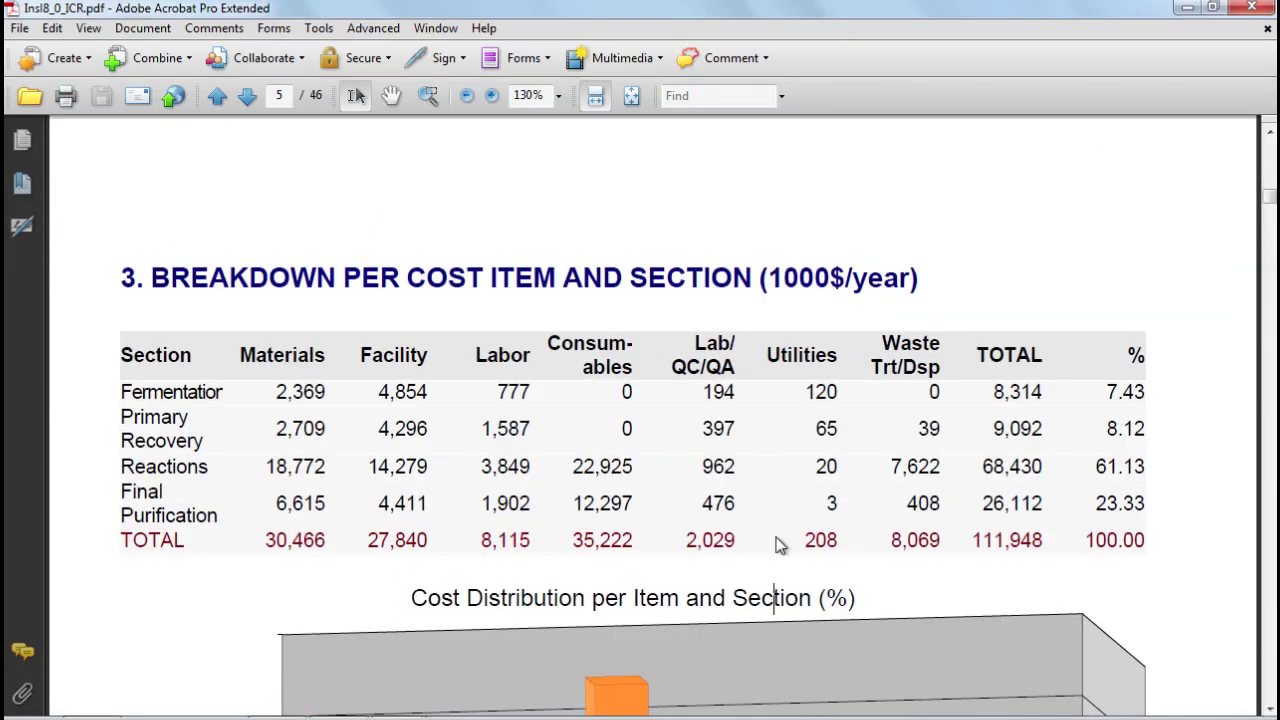
scroll(779, 545, "down", 5)
scroll(779, 545, "down", 3)
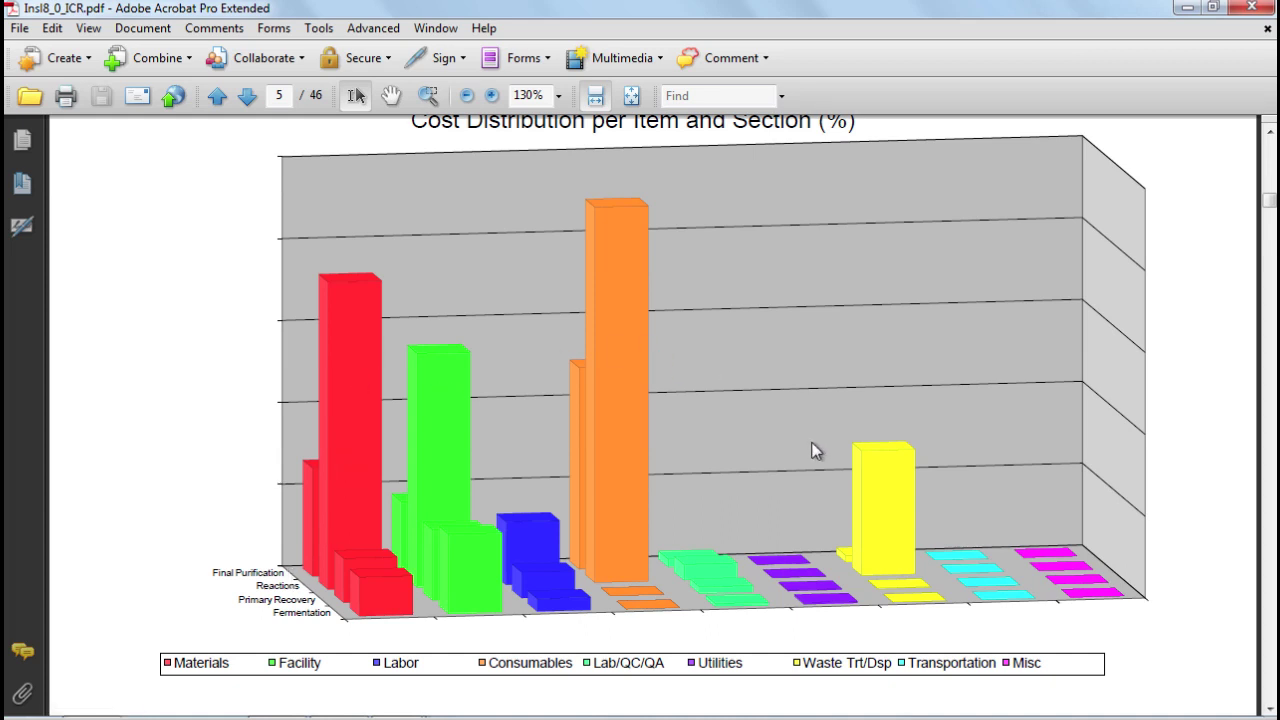
scroll(887, 472, "down", 5)
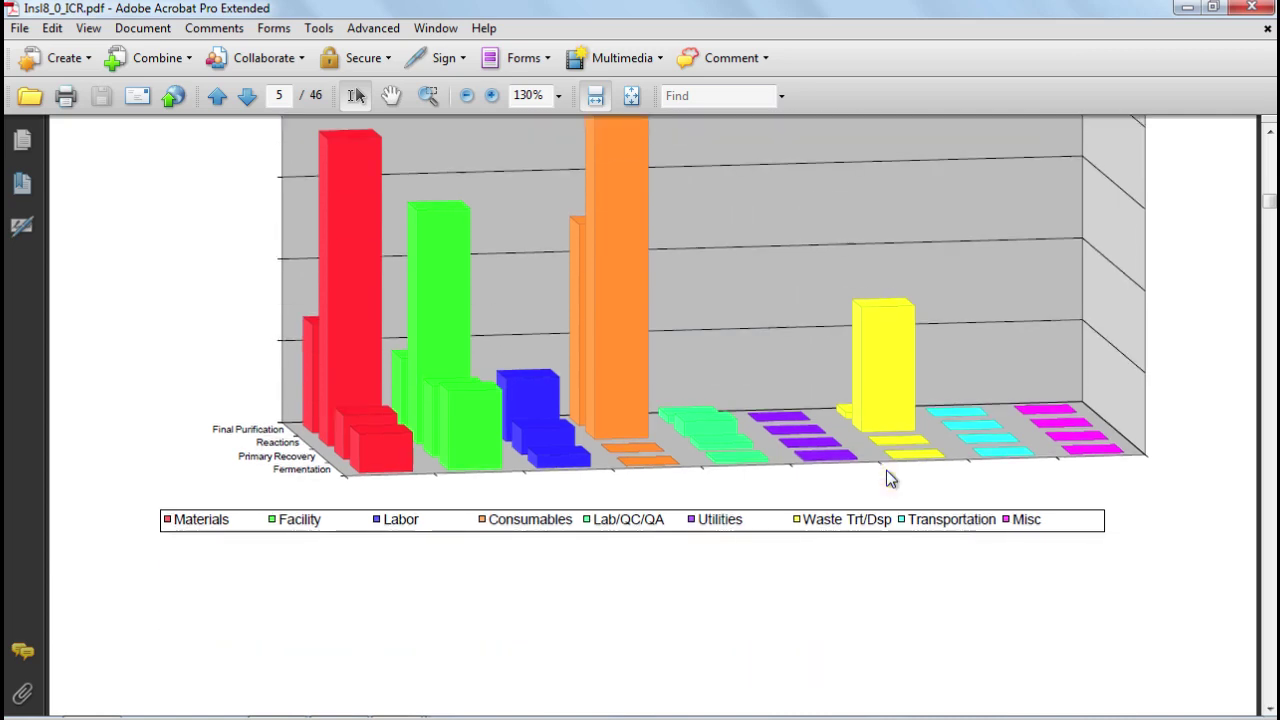
scroll(886, 475, "down", 10)
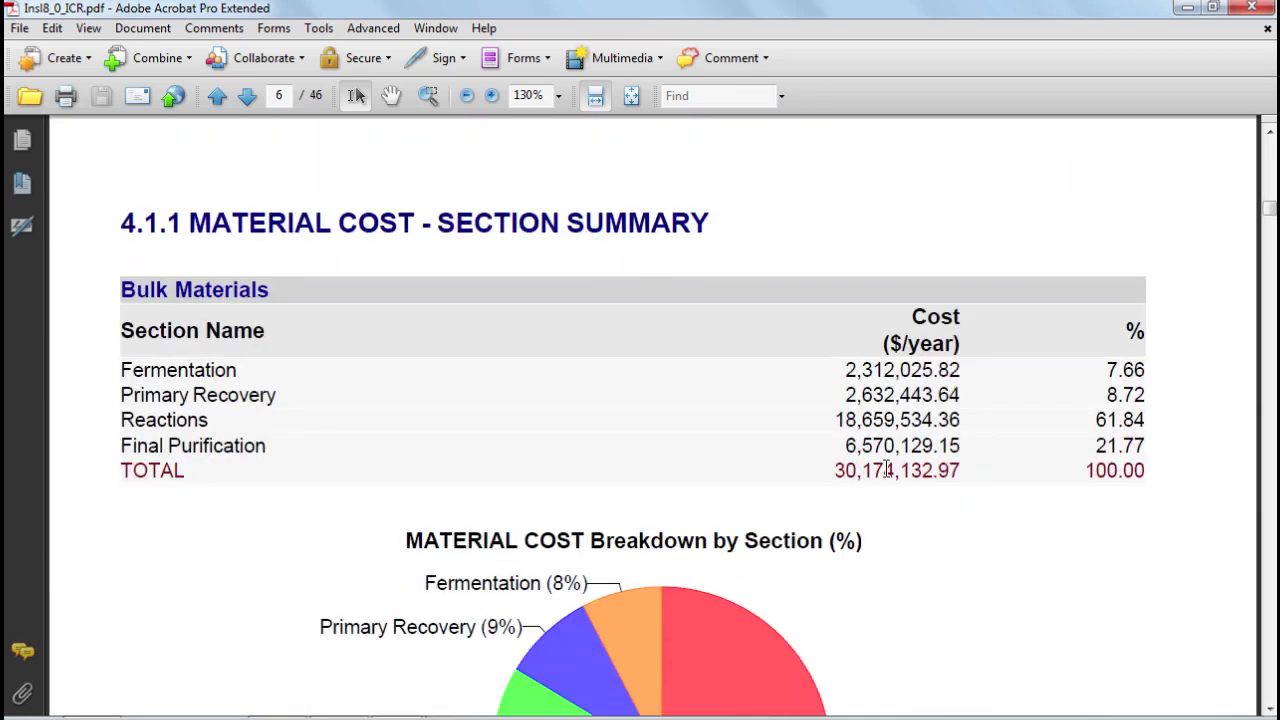
Scroll the report from page 13 to page 25's section 5.4 Labor Cost breakdown by labor type.
scroll(886, 470, "down", 15)
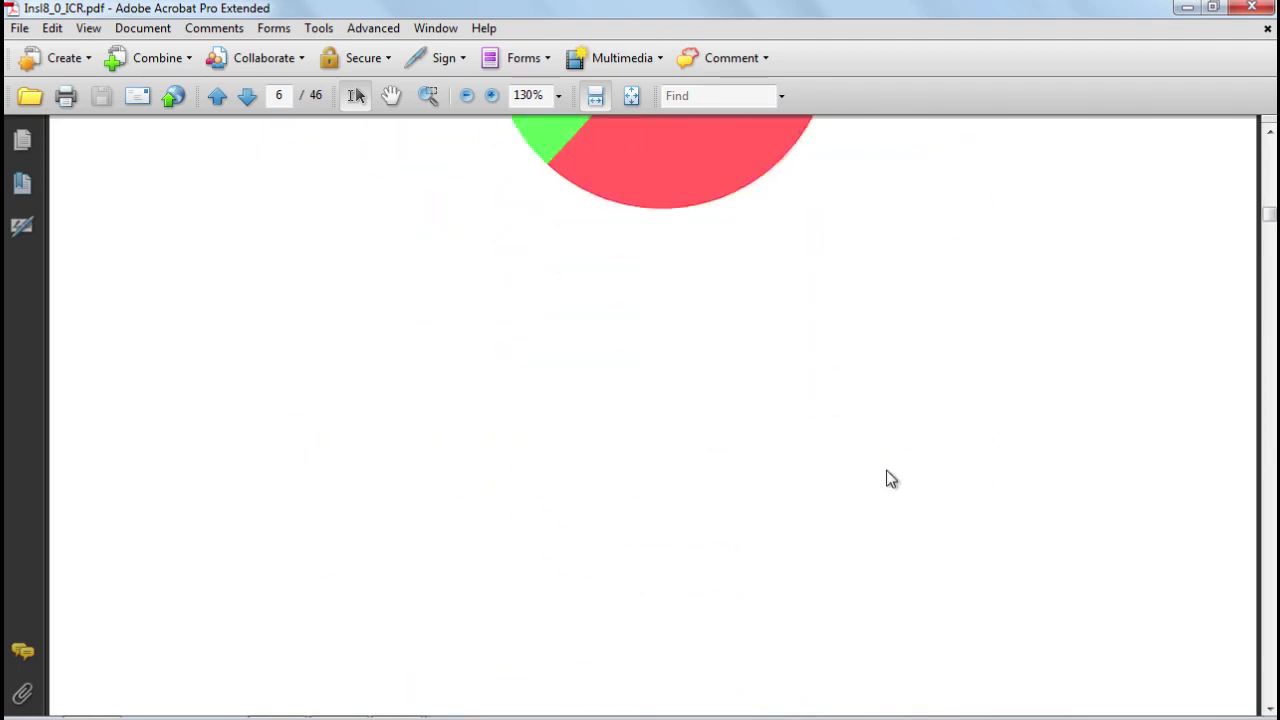
scroll(886, 470, "down", 6)
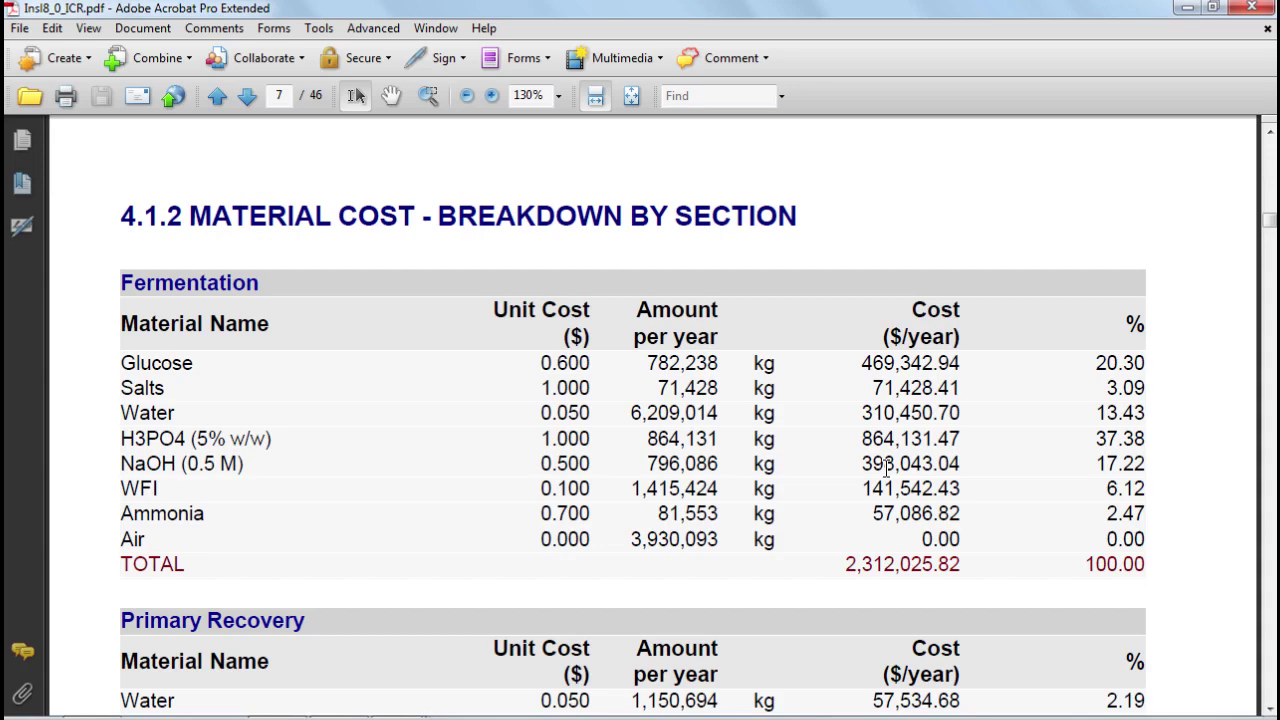
scroll(886, 470, "down", 20)
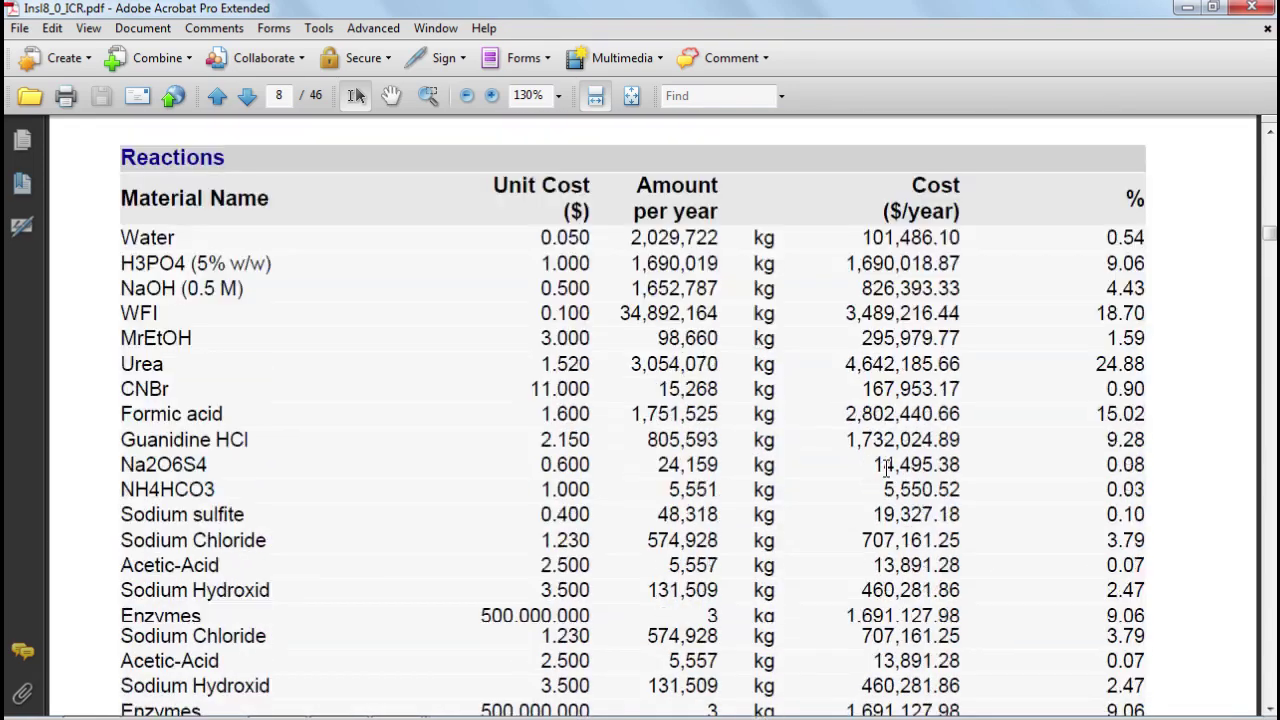
scroll(886, 470, "down", 20)
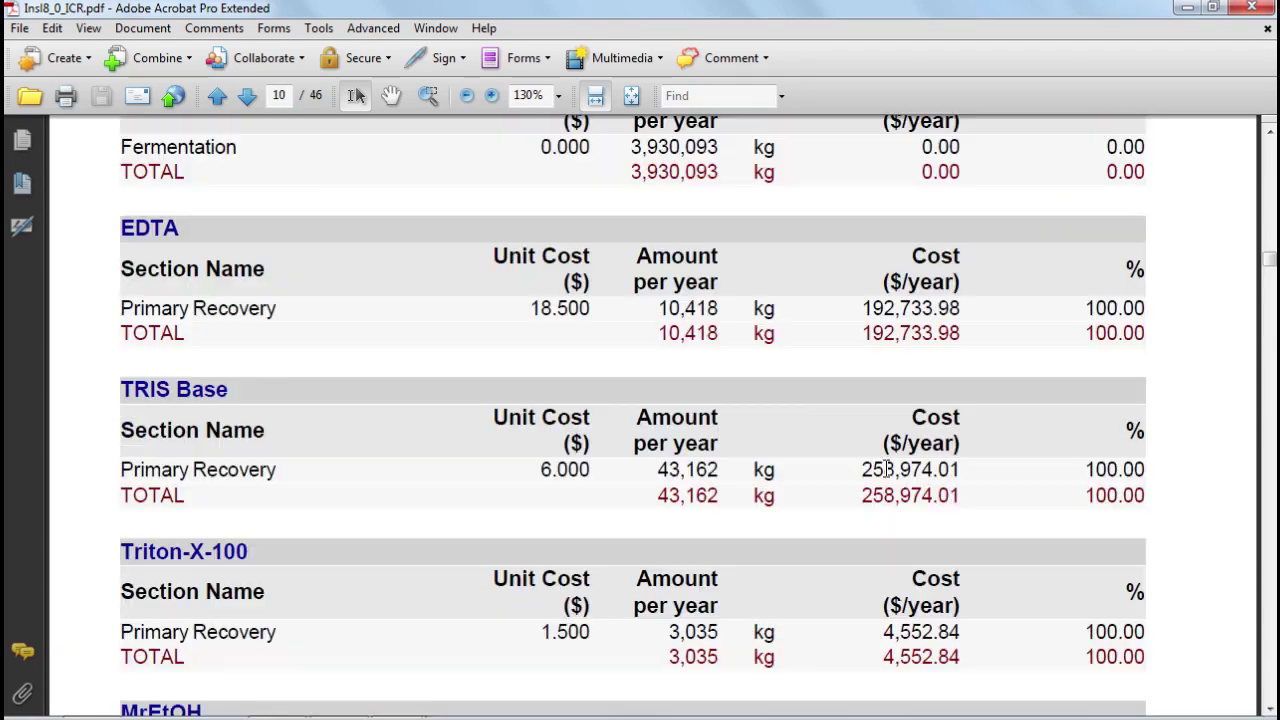
scroll(886, 469, "down", 5)
scroll(886, 470, "down", 5)
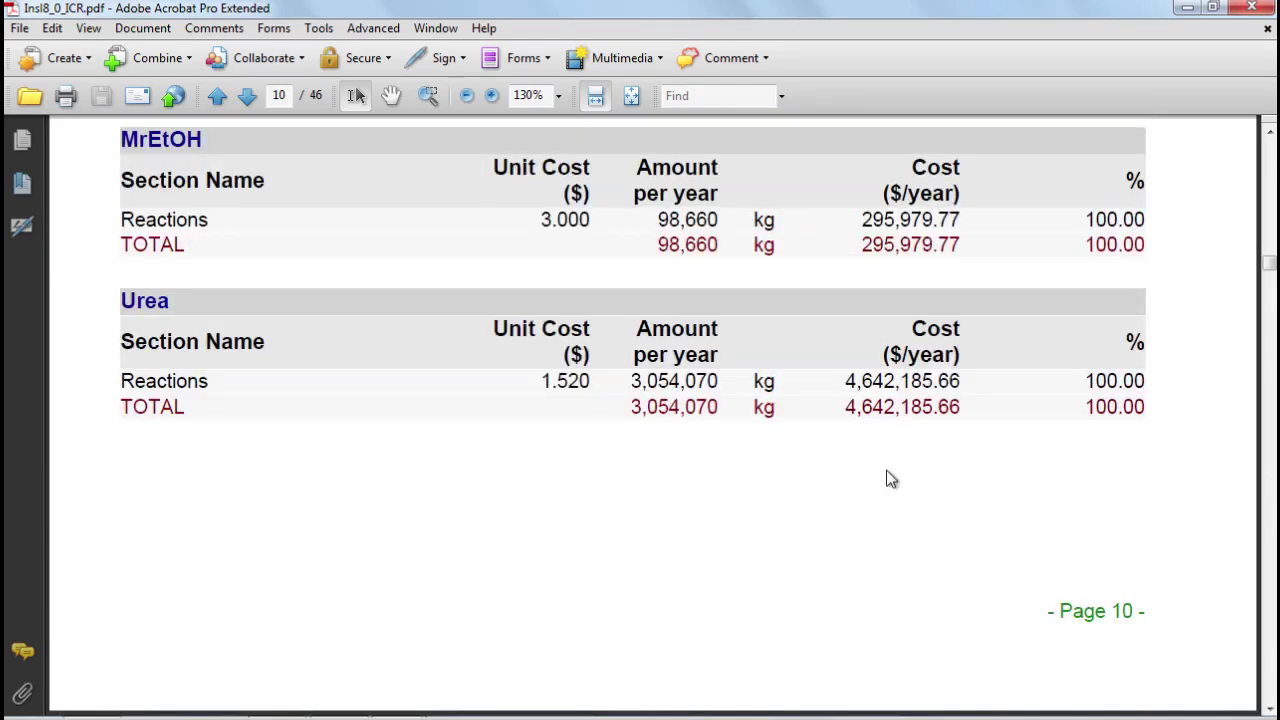
scroll(886, 471, "down", 4)
scroll(886, 471, "down", 10)
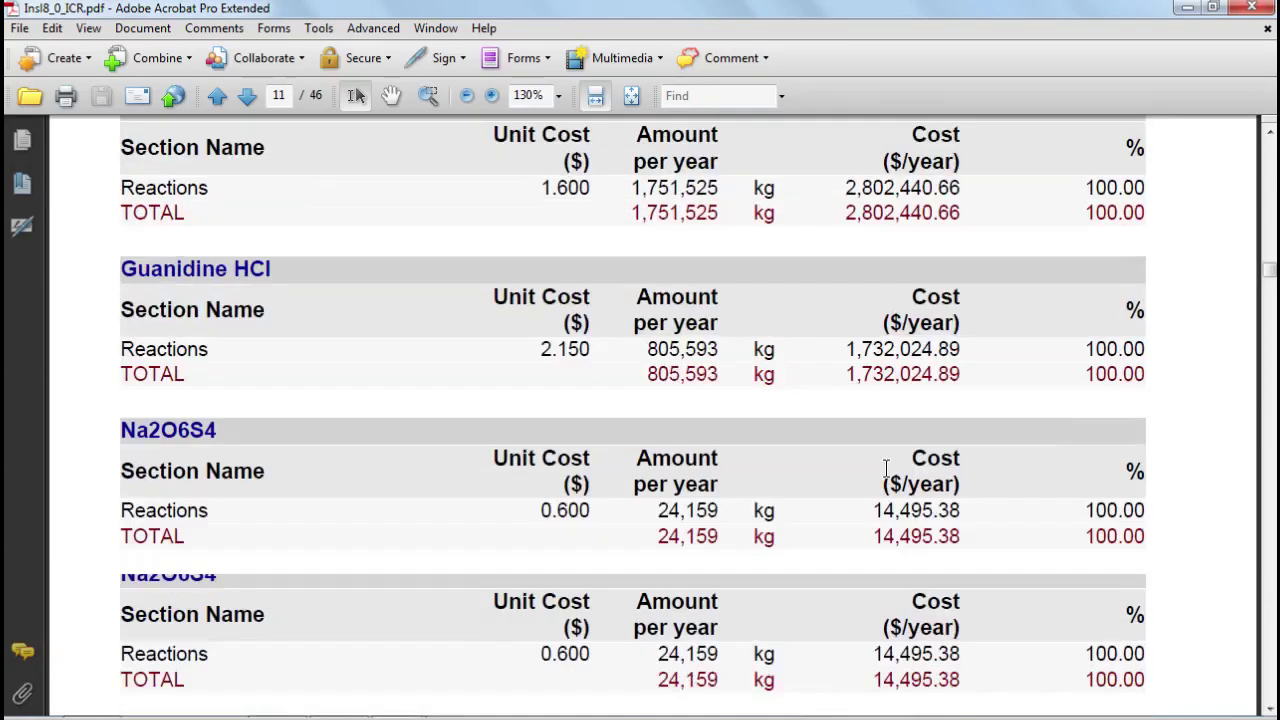
scroll(886, 471, "down", 10)
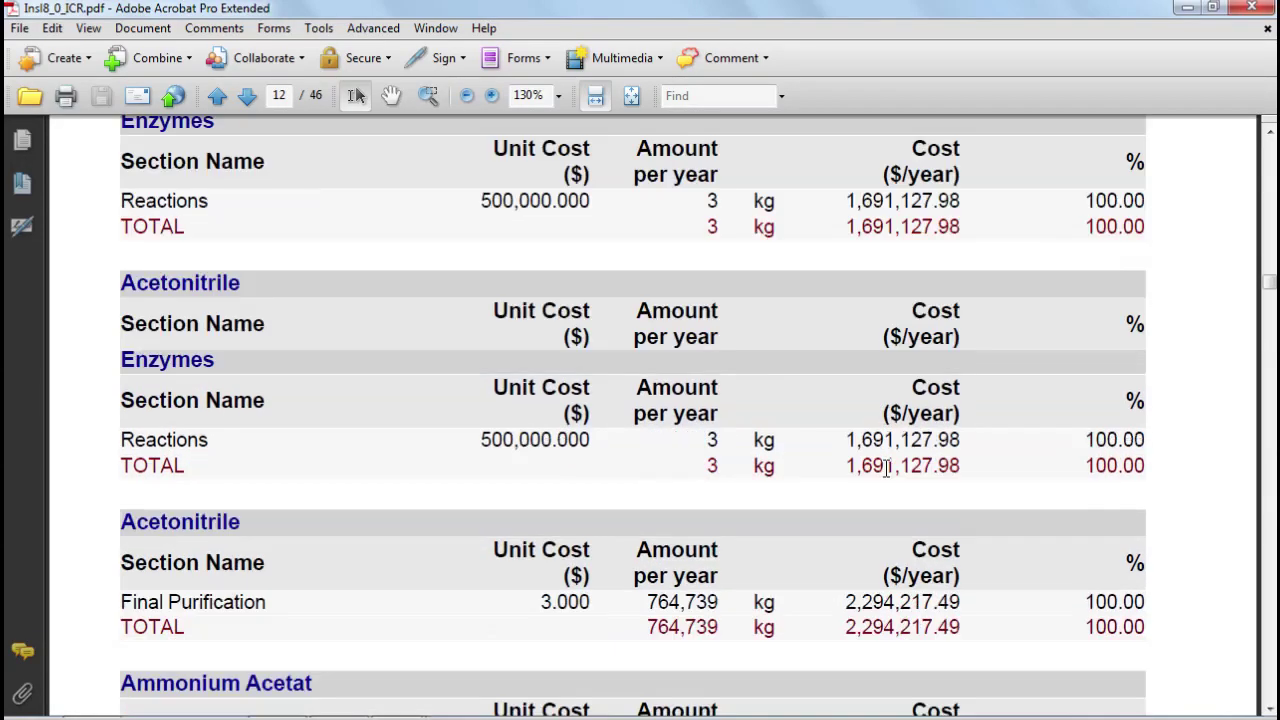
scroll(891, 479, "down", 5)
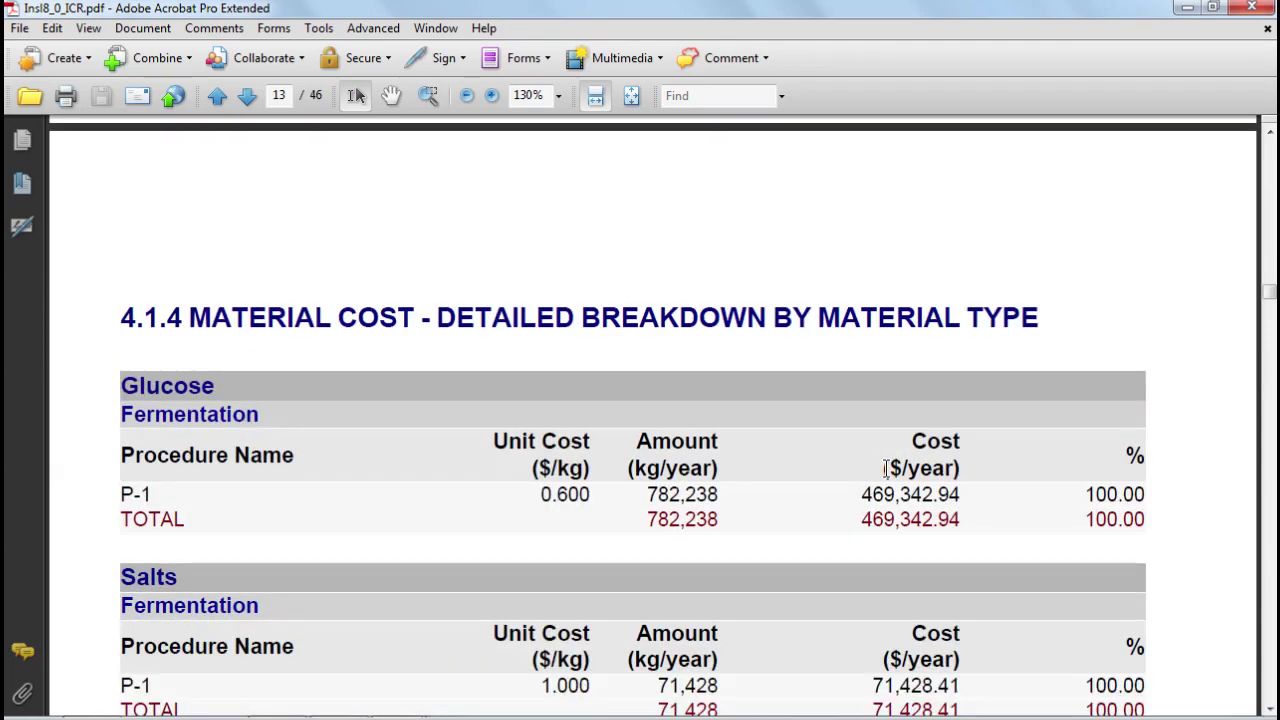
scroll(886, 470, "down", 10)
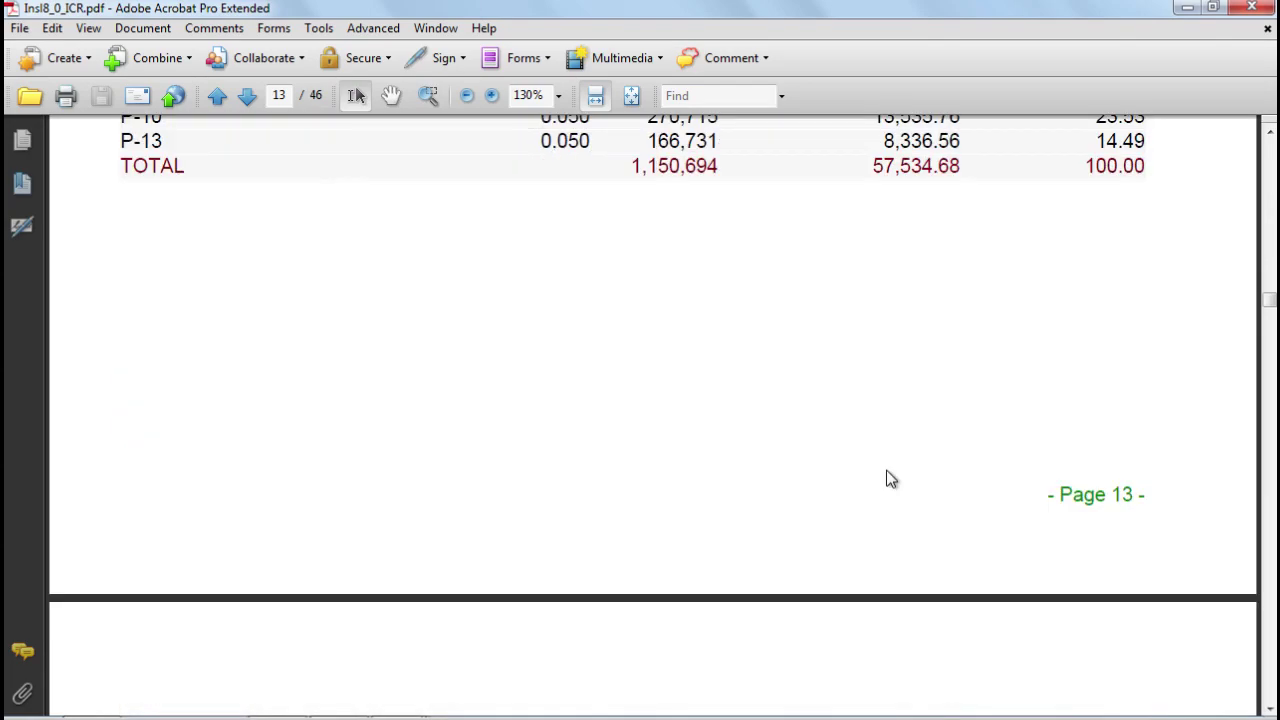
scroll(886, 470, "down", 8)
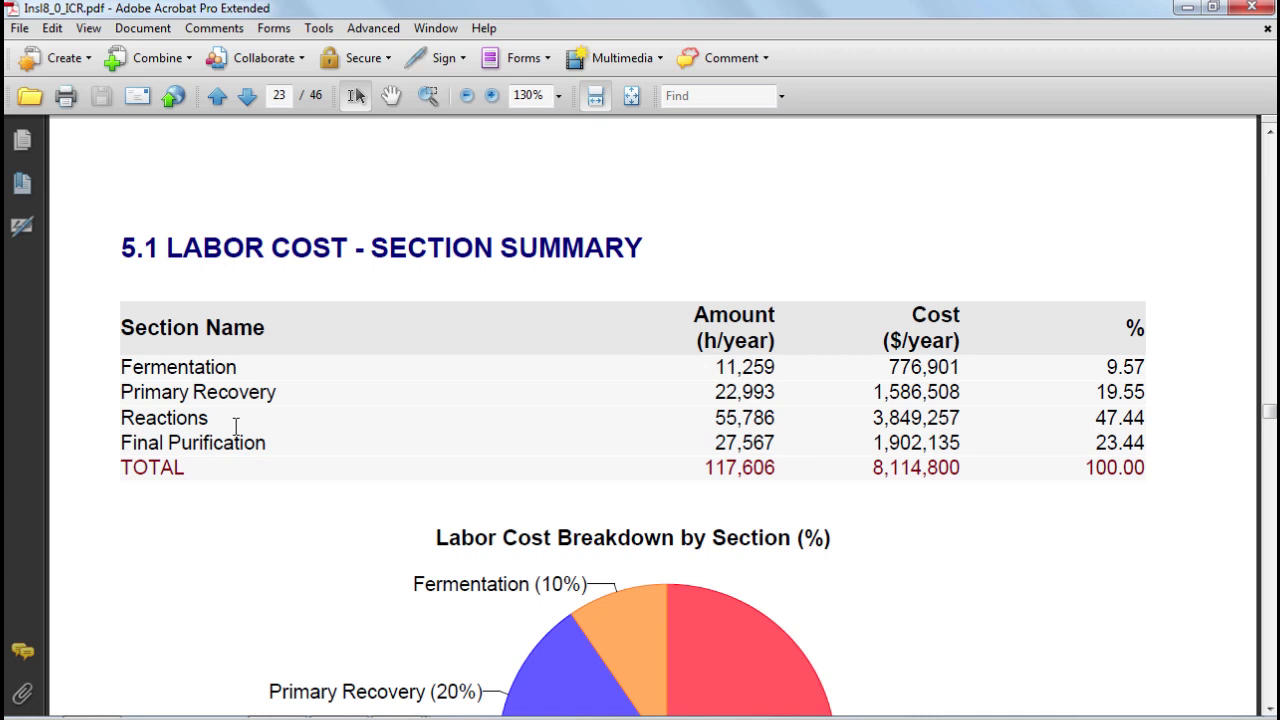
scroll(236, 428, "down", 20)
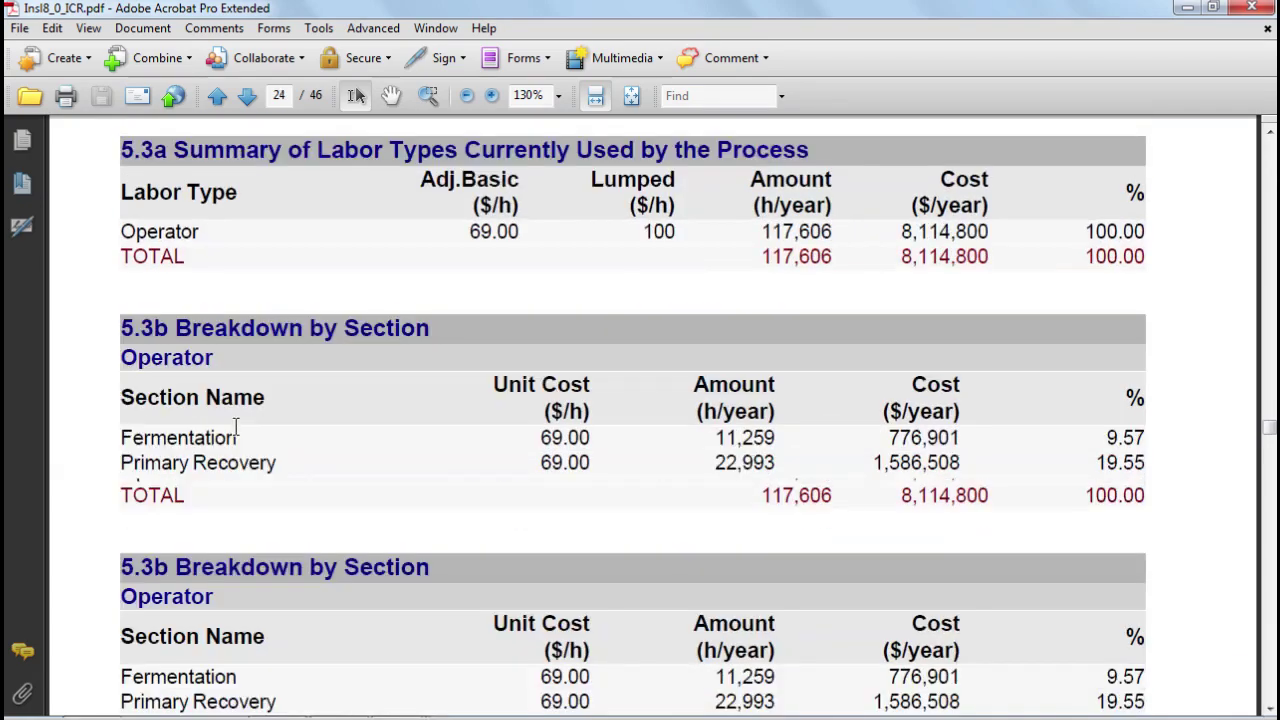
scroll(237, 430, "down", 10)
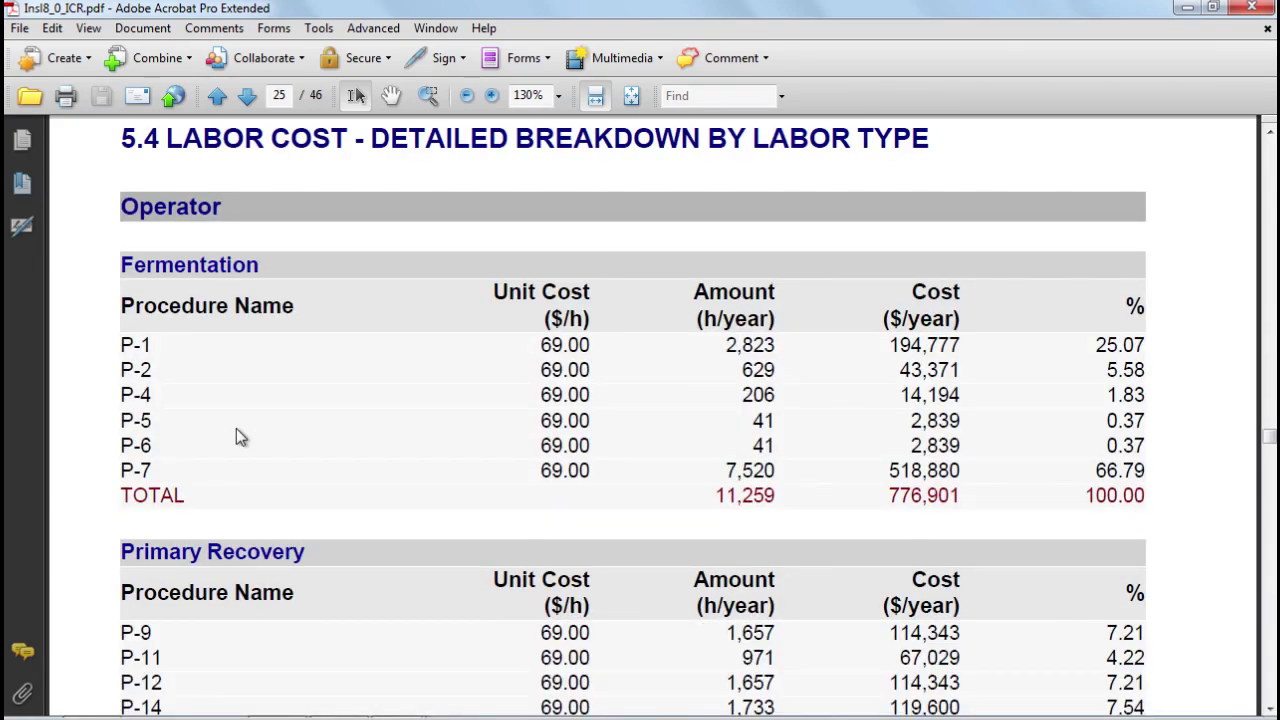
Minimize Acrobat and save the insulin flowsheet with Ctrl+S.
left_click(1188, 8)
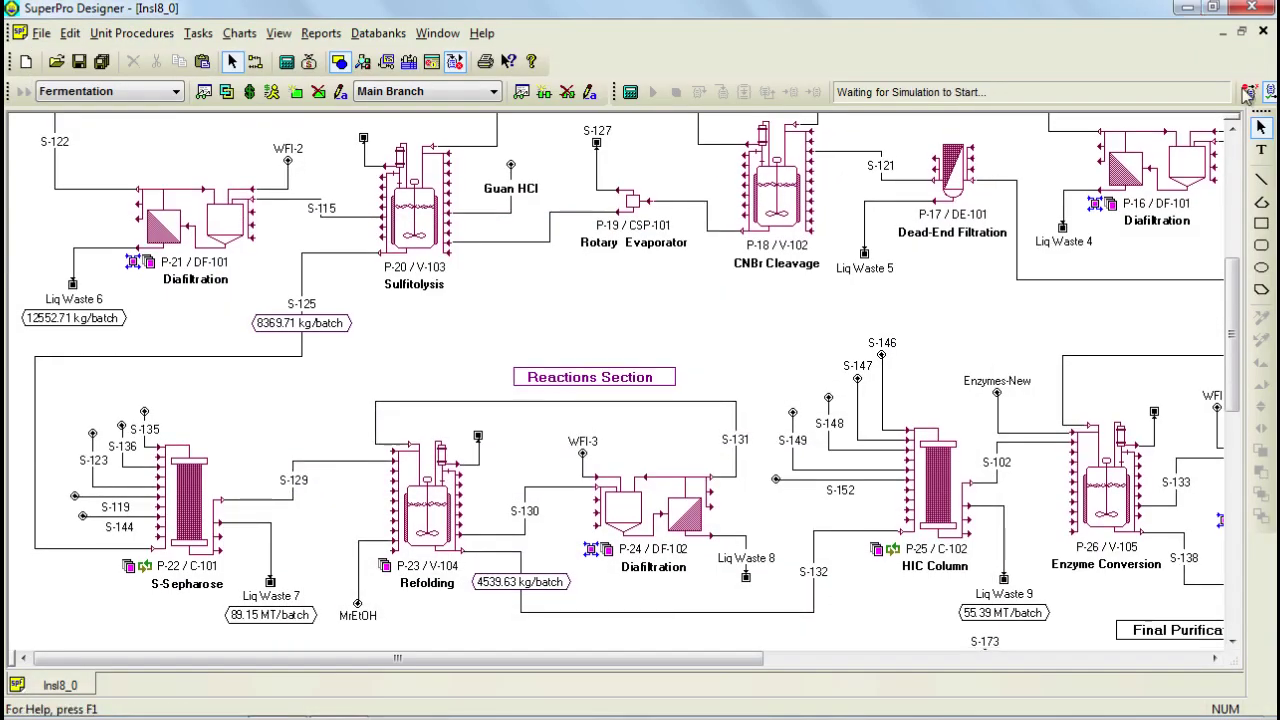
scroll(1238, 284, "up", 5)
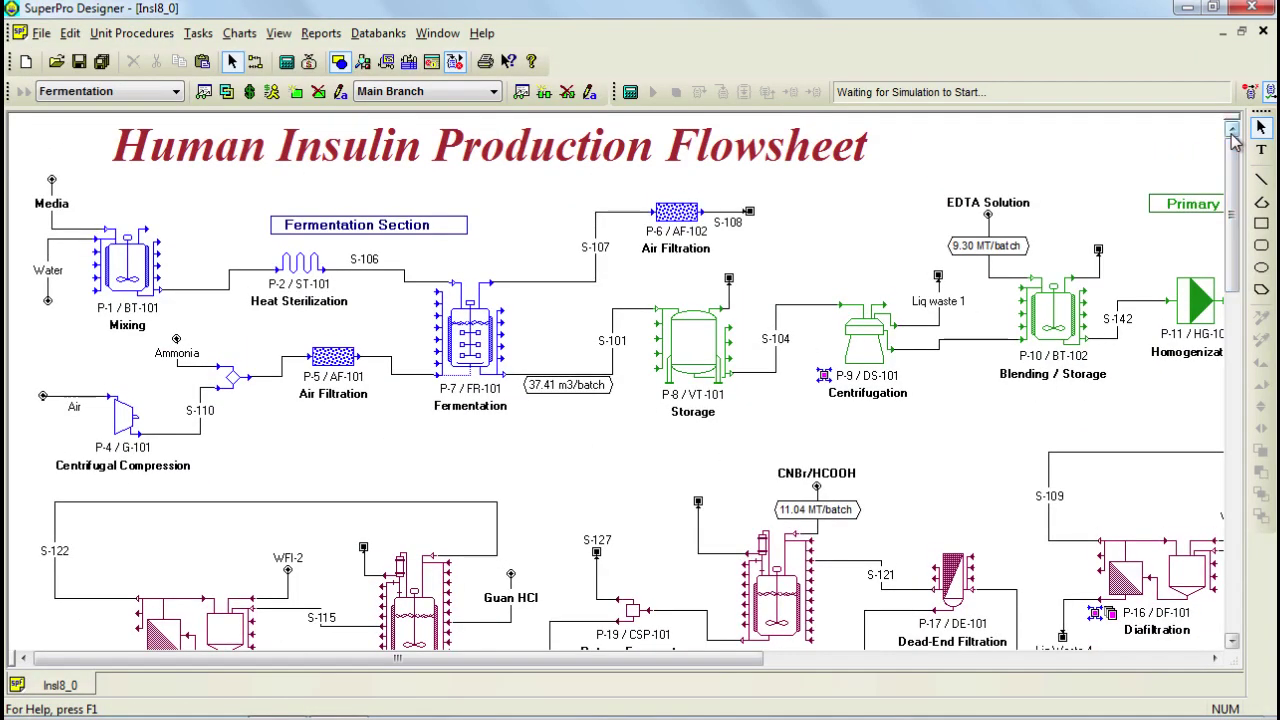
key("ctrl+s")
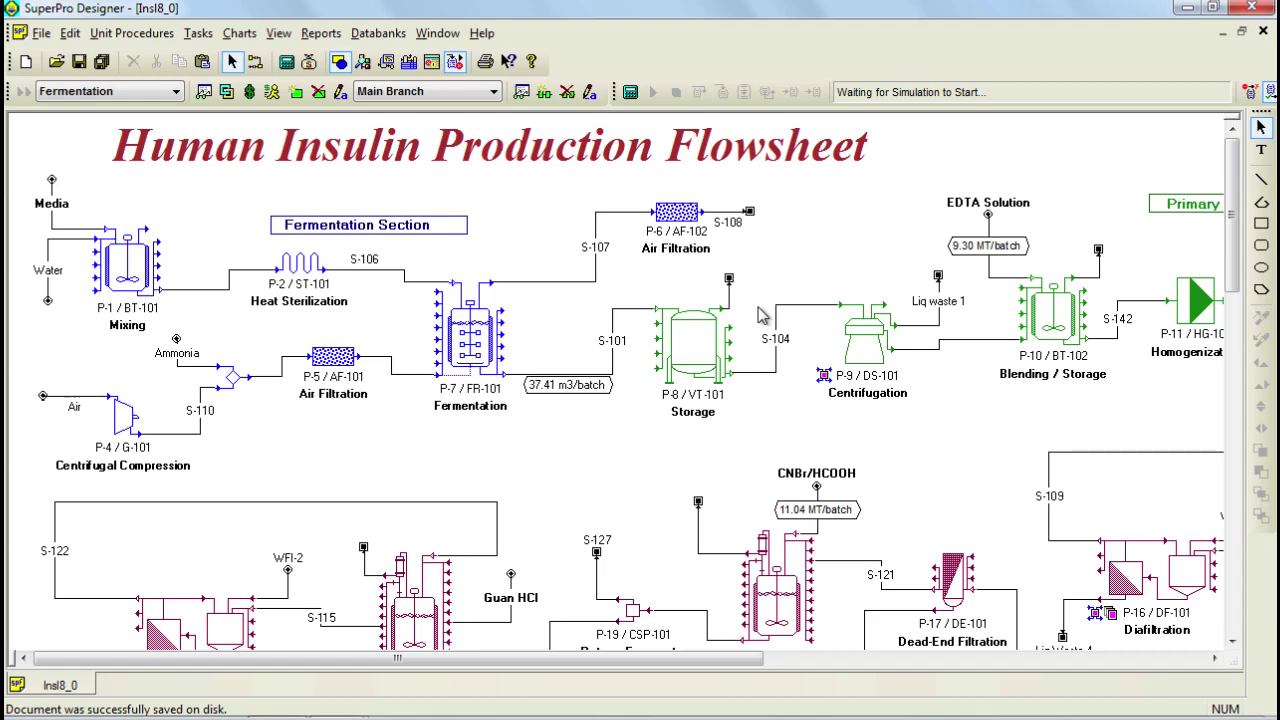
Bring up the Register / Edit Pure Components list from Tasks > Pure Components.
left_click(205, 36)
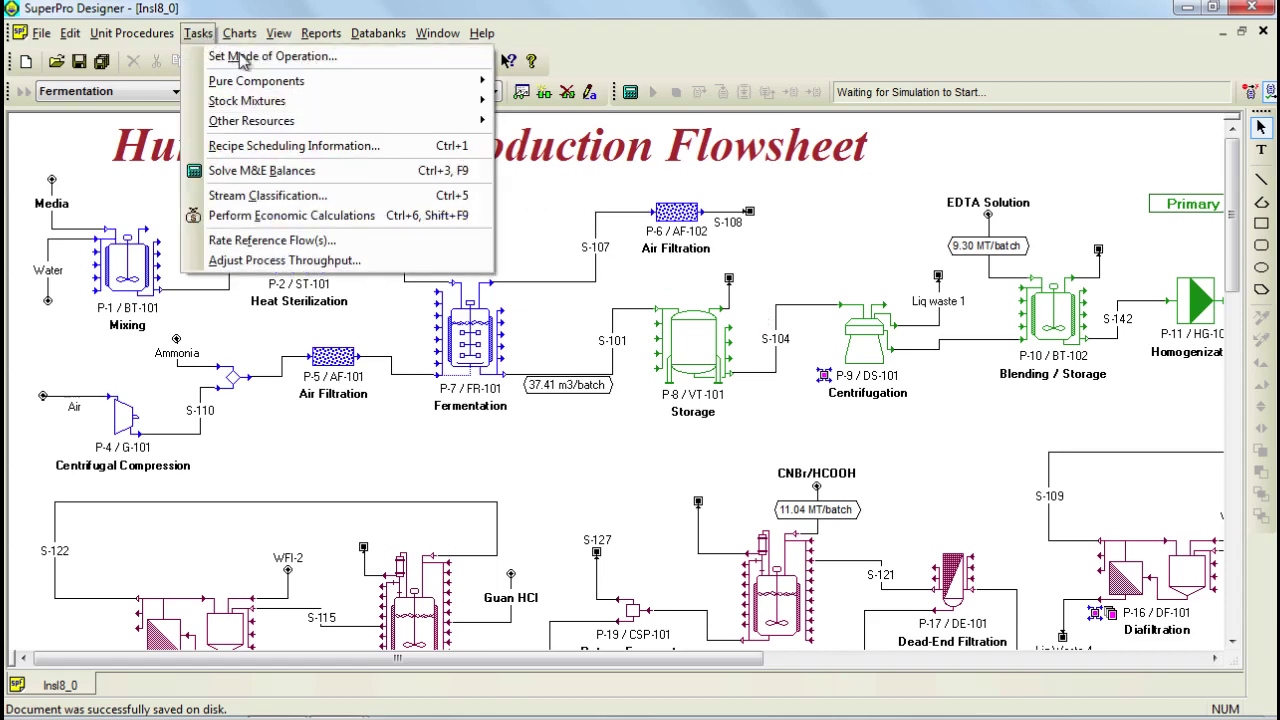
mouse_move(390, 86)
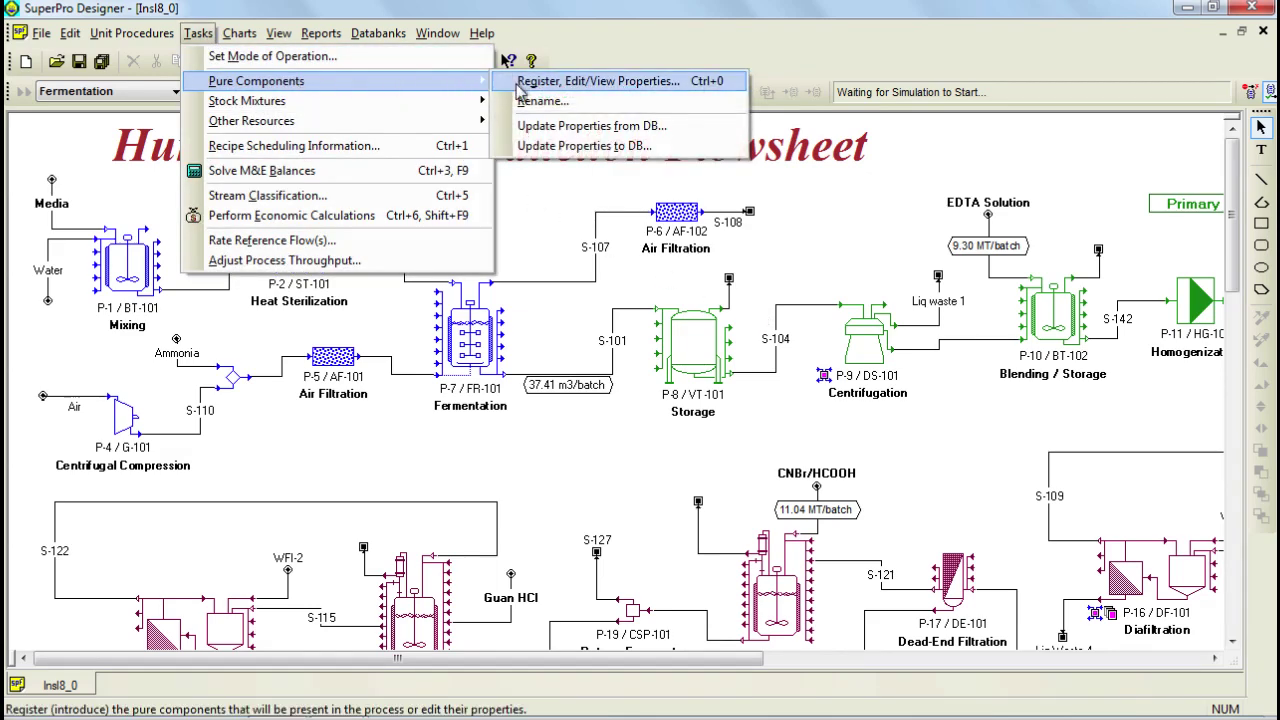
left_click(520, 82)
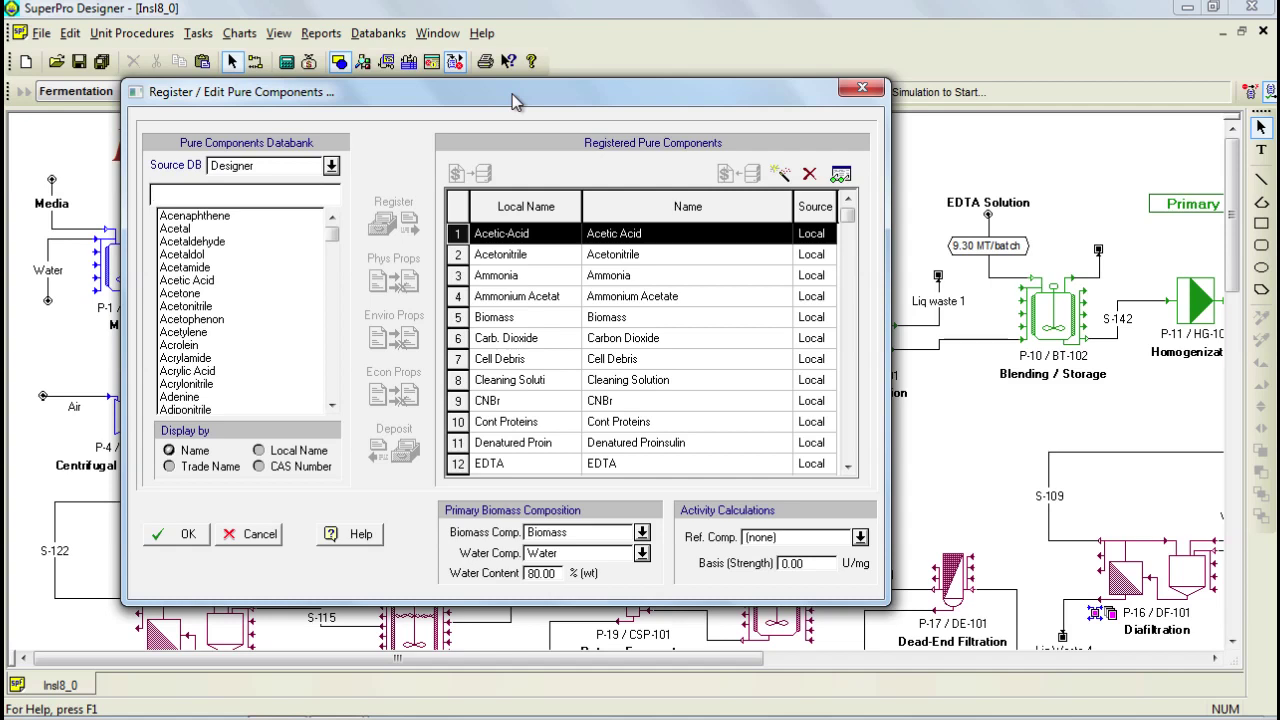
Check Acetonitrile's 3 $/kg purchasing price on its Economics tab, then cancel both dialogs.
left_click(520, 255)
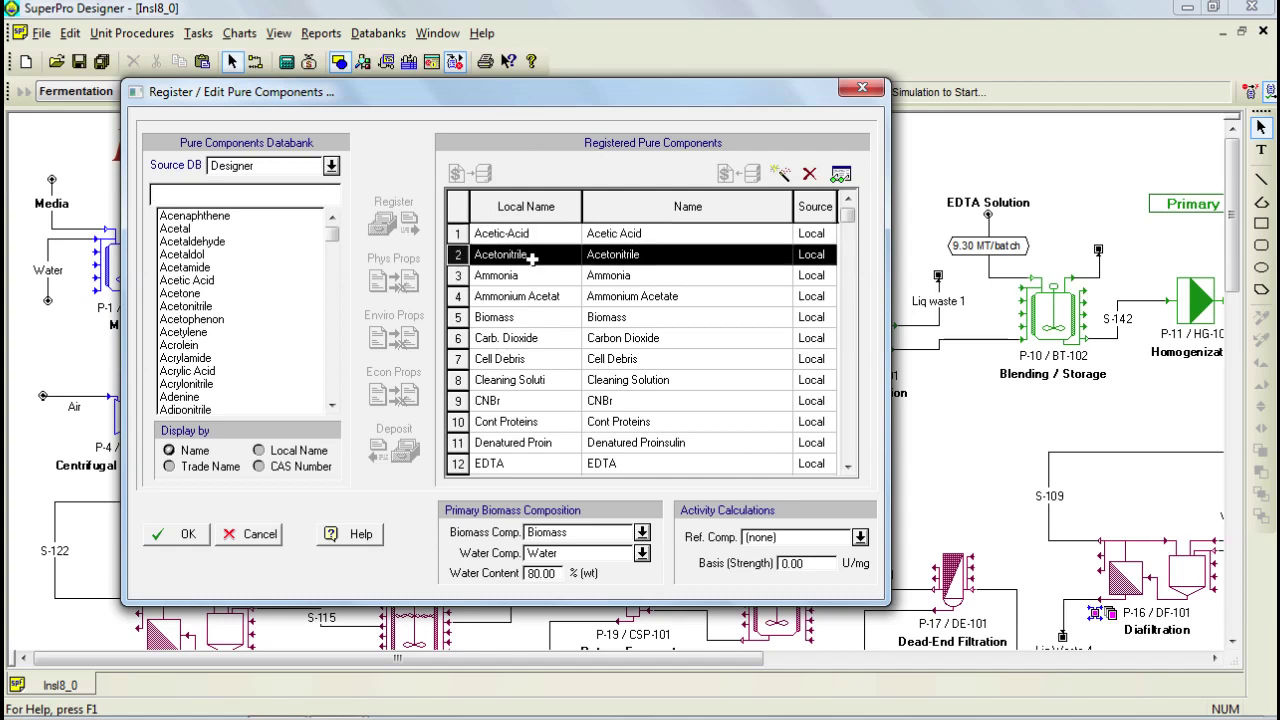
left_click(841, 176)
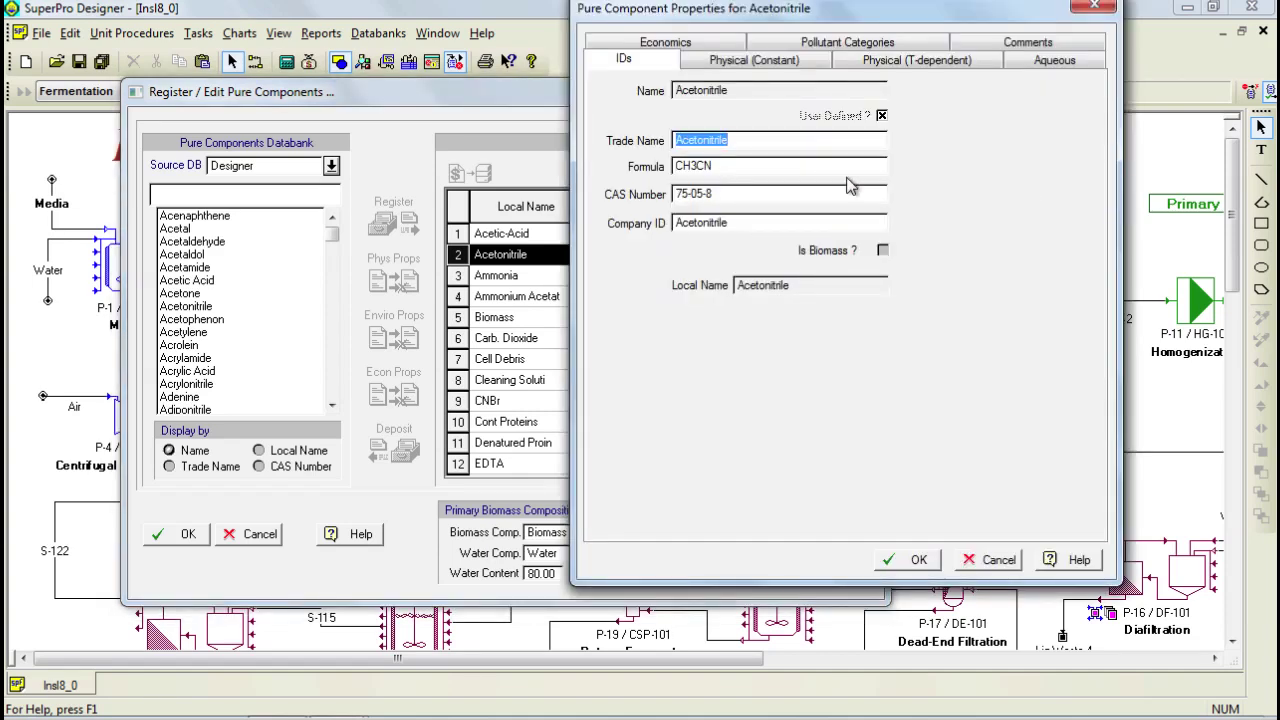
left_click(712, 46)
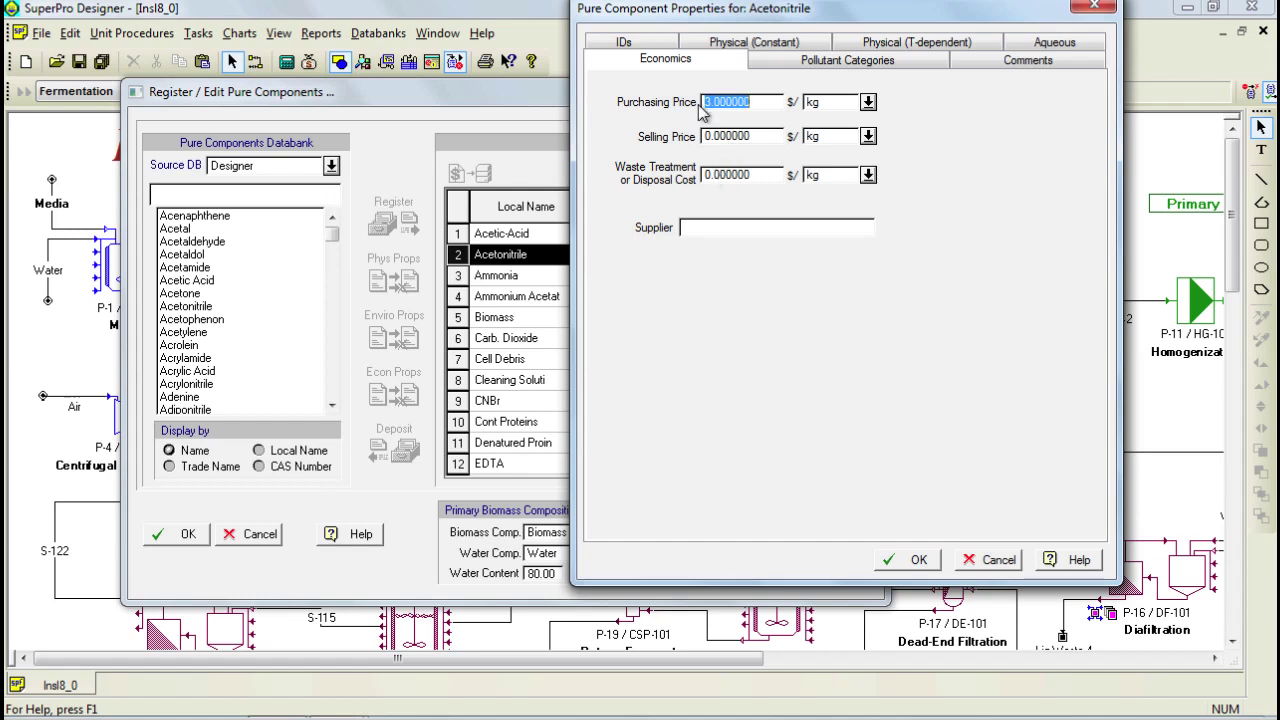
left_click(995, 562)
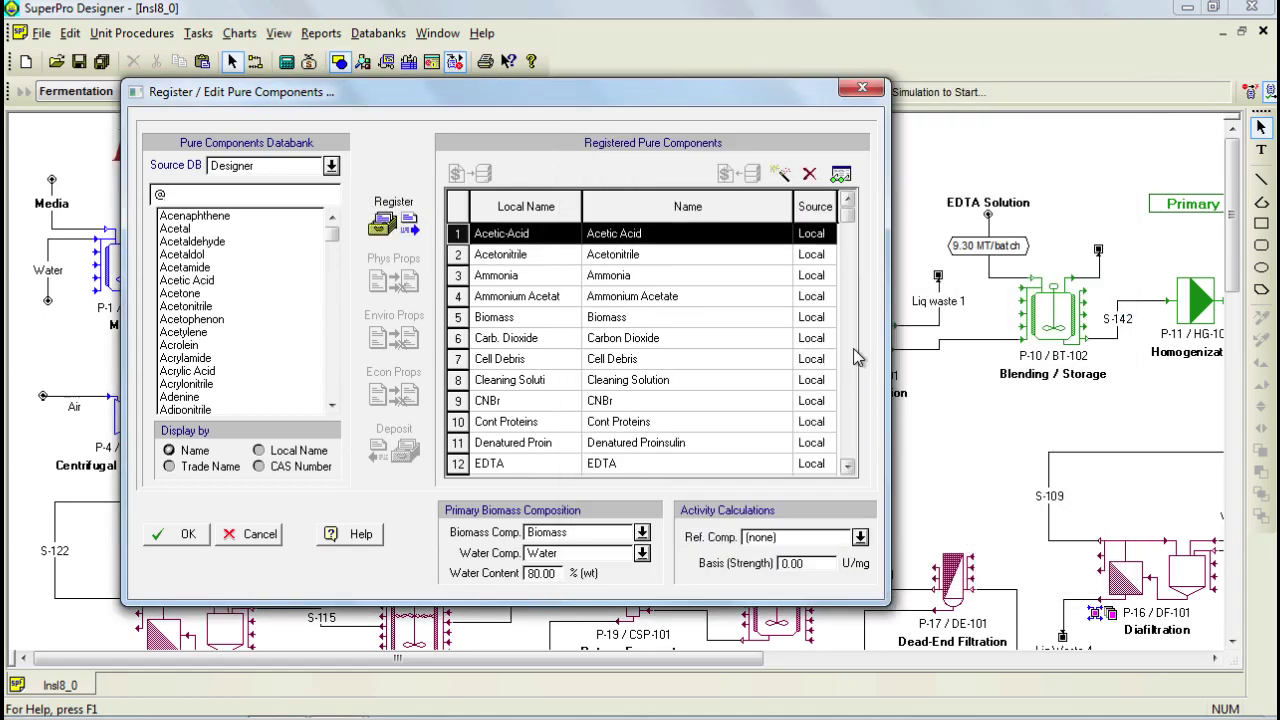
left_click(258, 538)
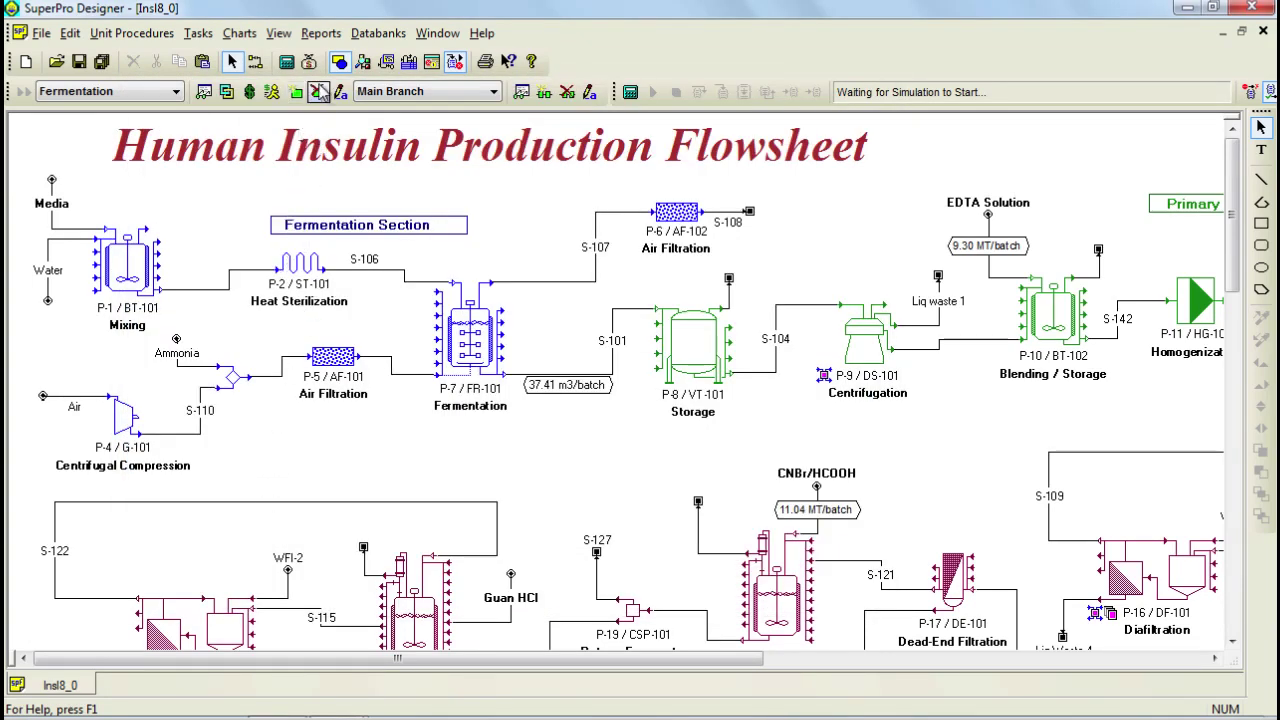
Show the Process Explorer, browse the Util, MainEq, AuxEq, Labor, Consbl and SUs lists, then return to Matl.
left_click(364, 66)
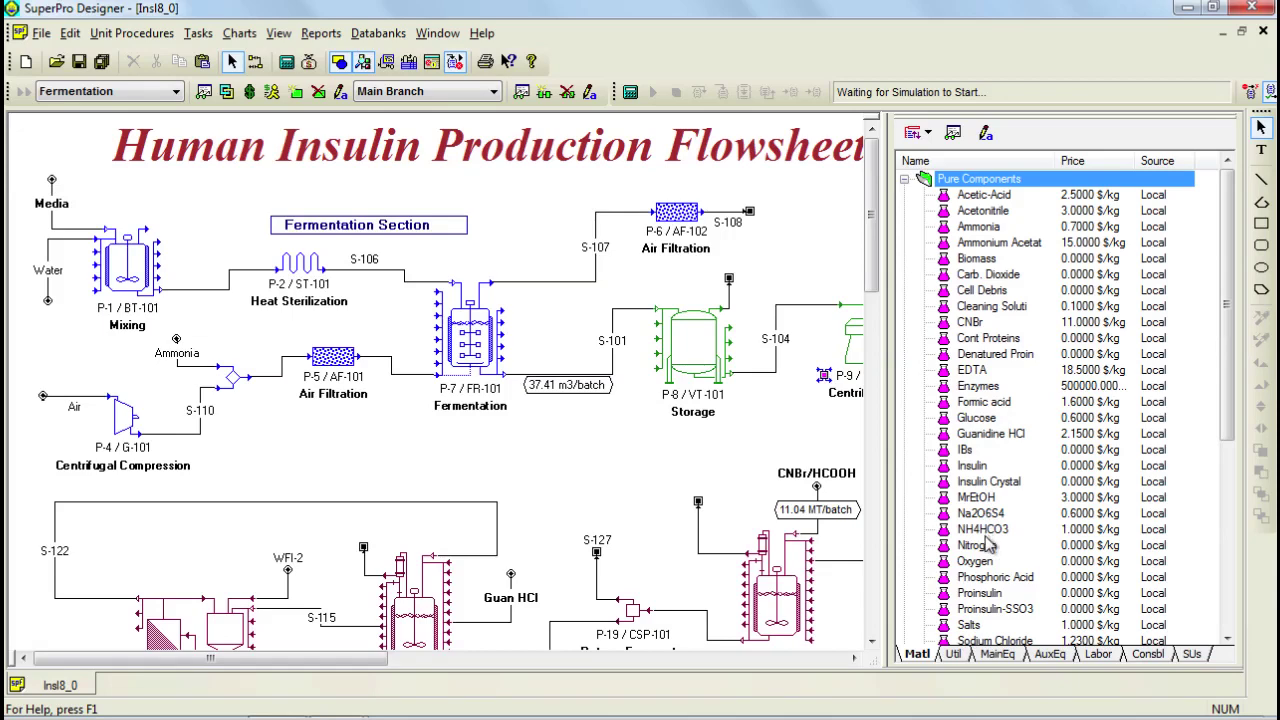
left_click(954, 655)
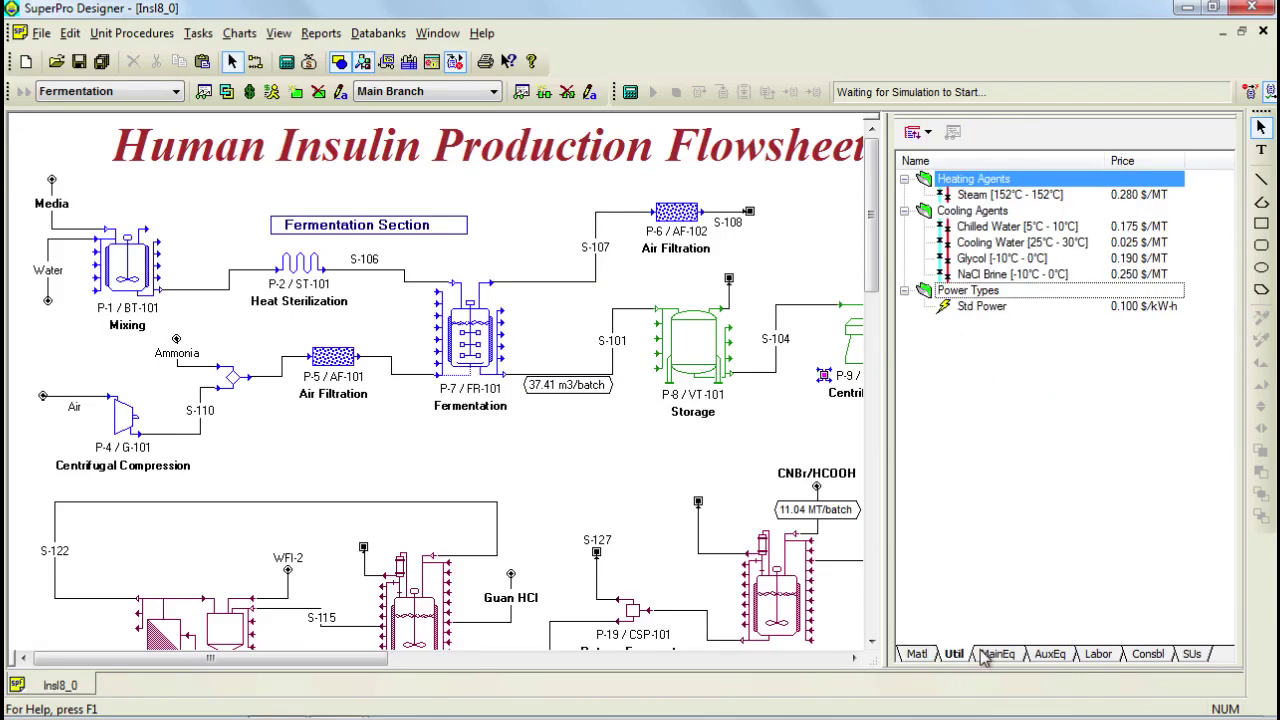
left_click(995, 655)
left_click(1056, 658)
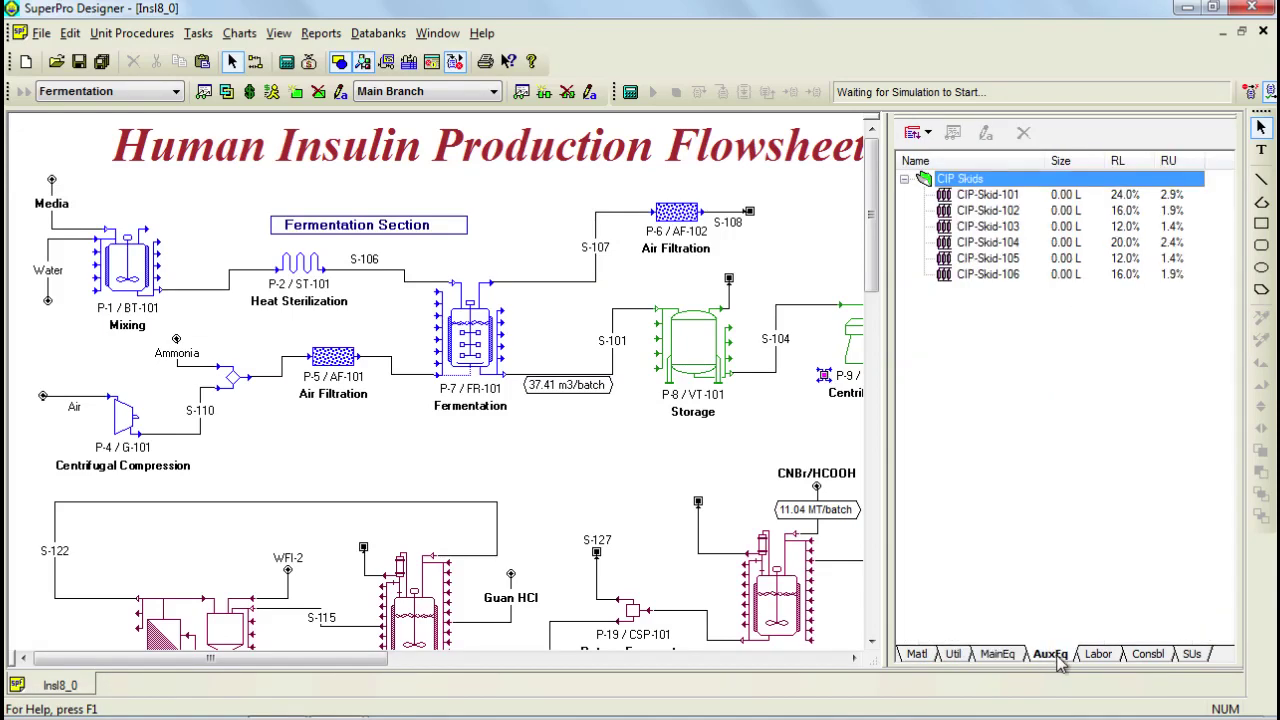
left_click(1095, 658)
left_click(1145, 658)
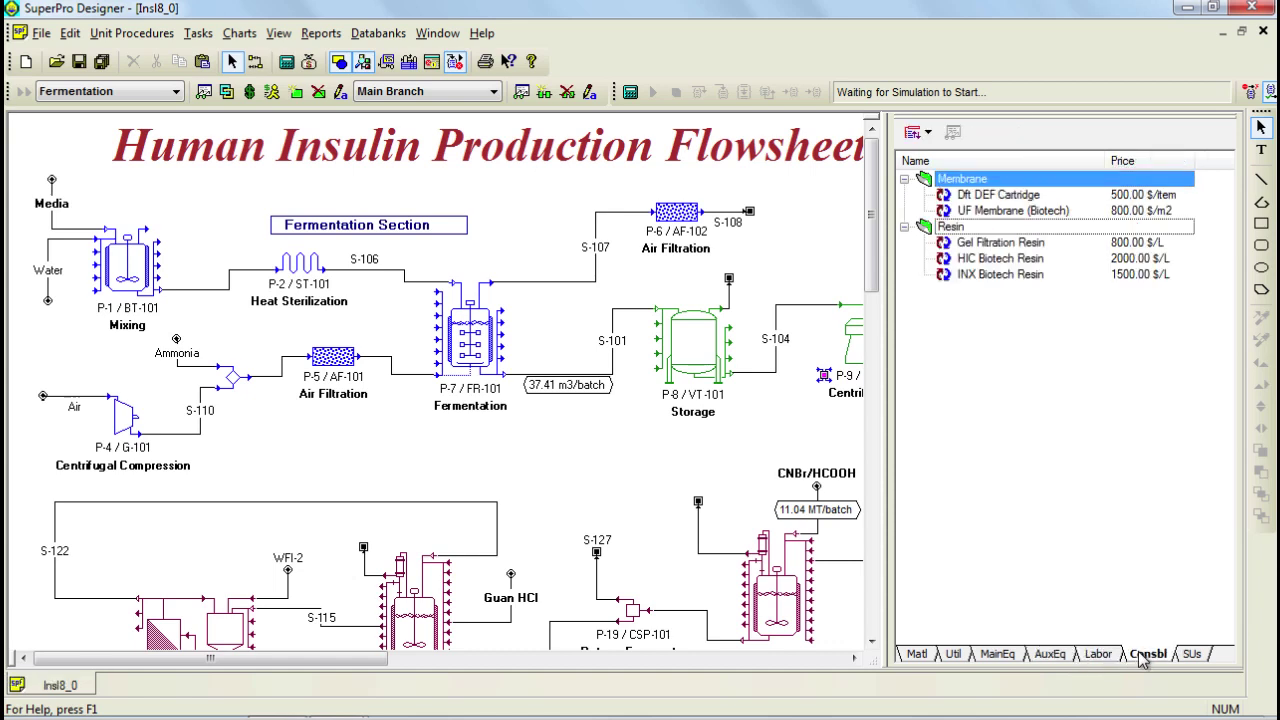
left_click(1190, 656)
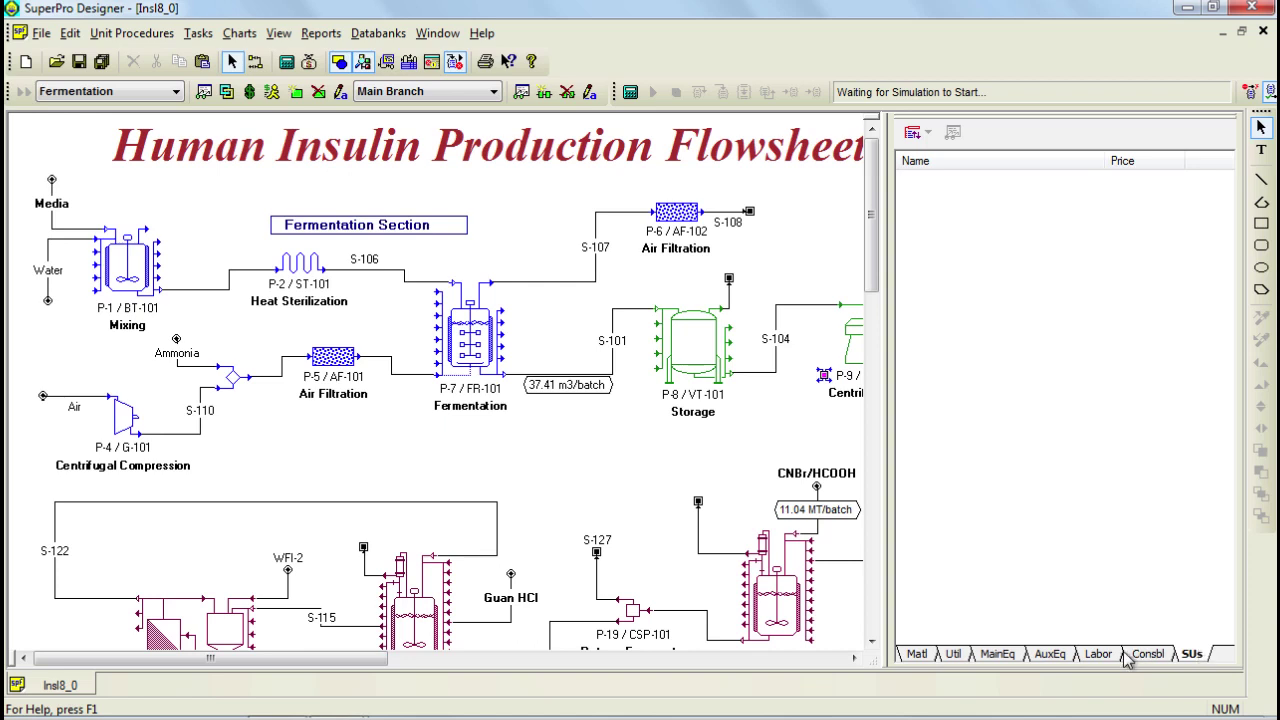
left_click(914, 656)
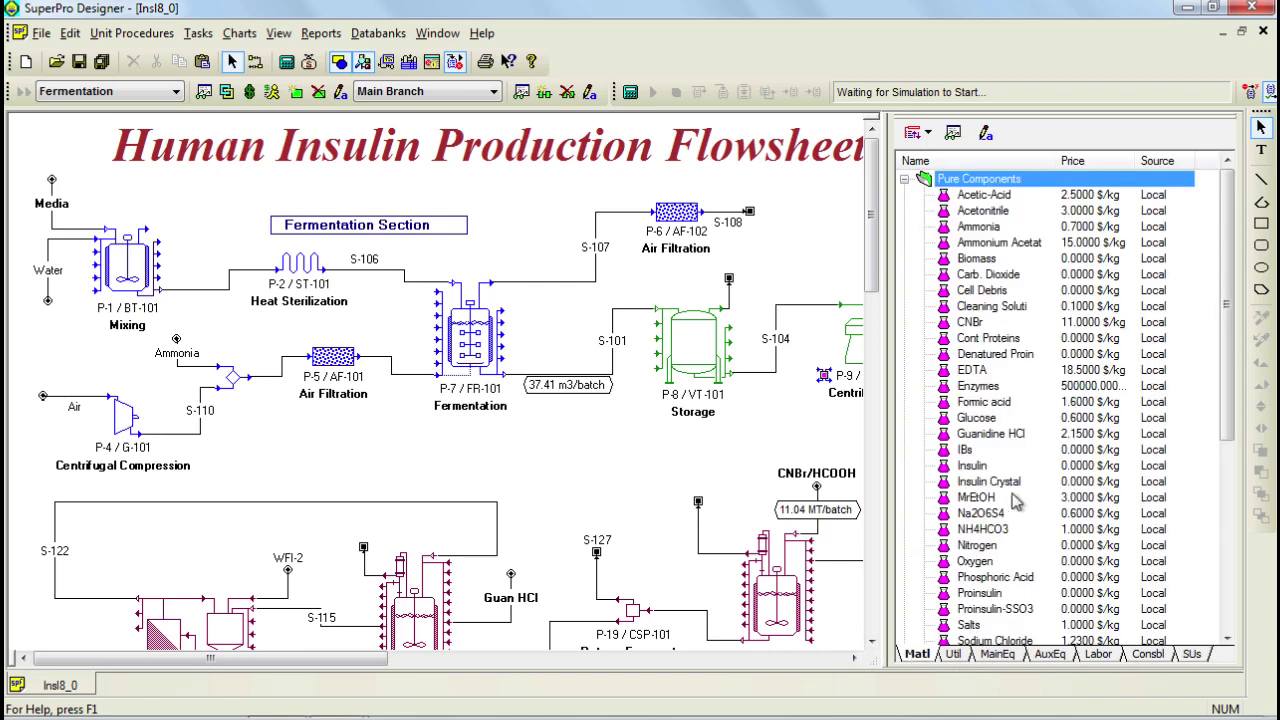
double_click(985, 213)
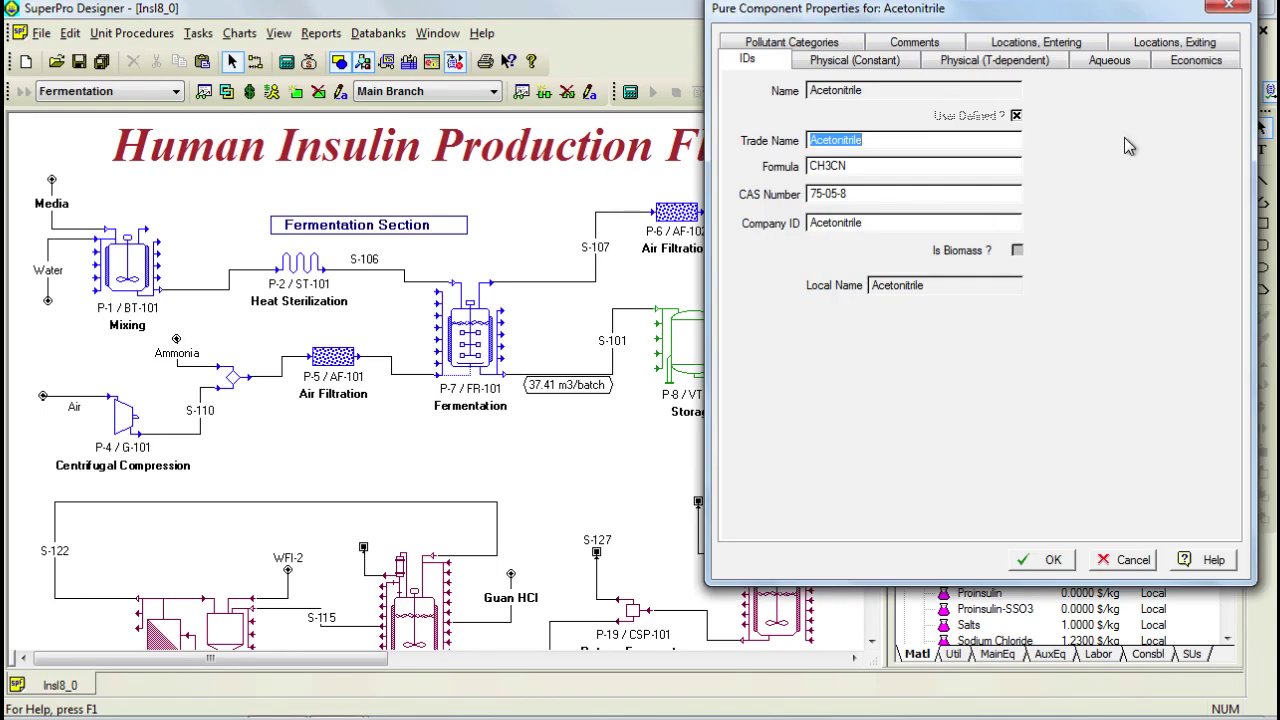
left_click(1164, 65)
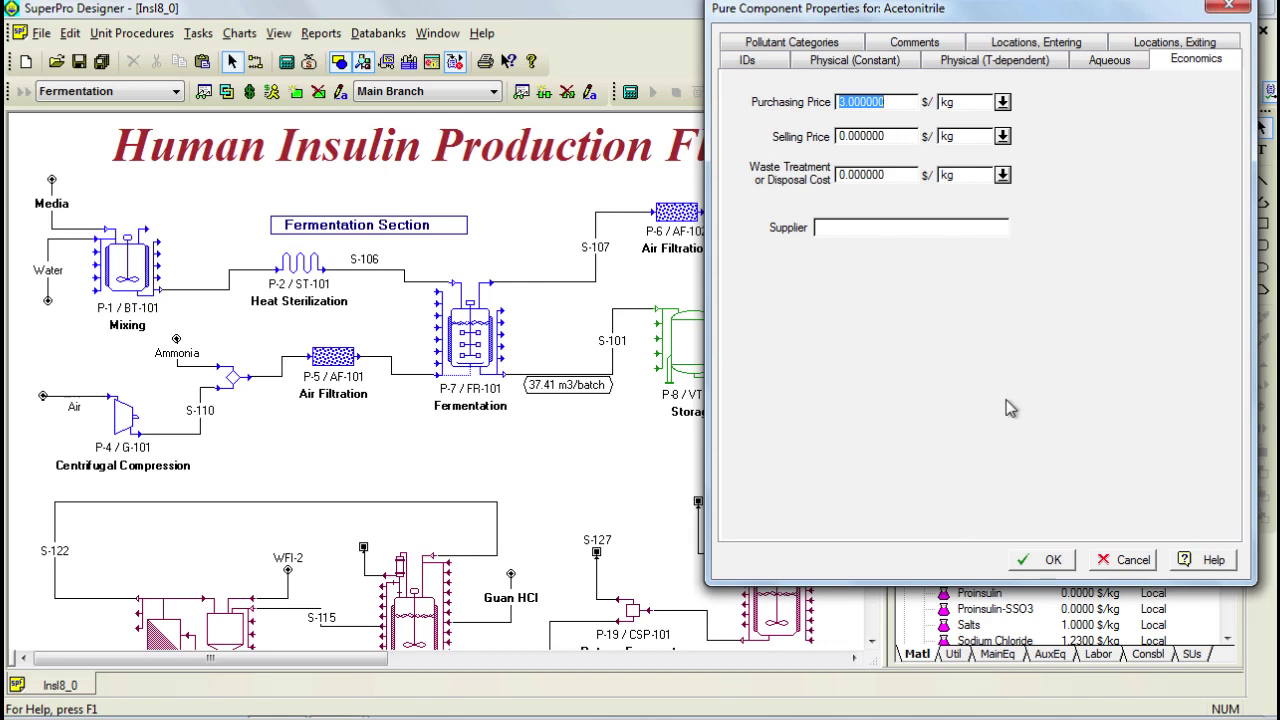
left_click(1118, 566)
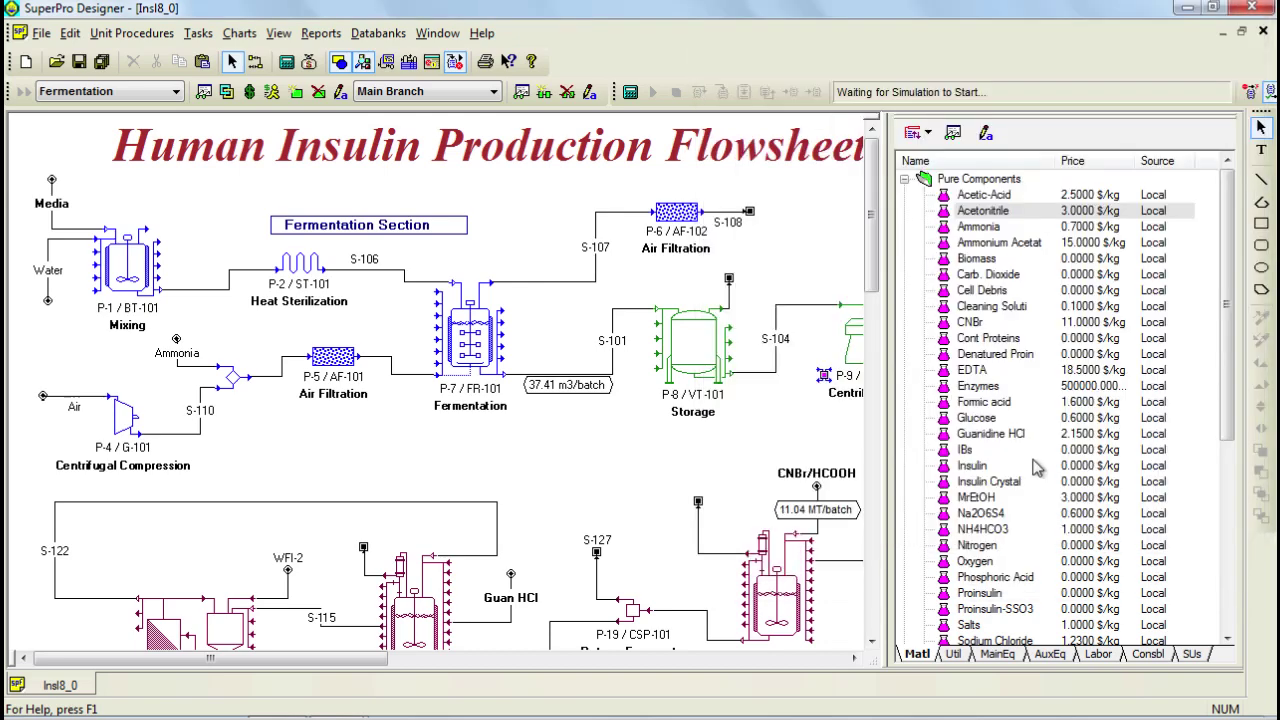
left_click(993, 483)
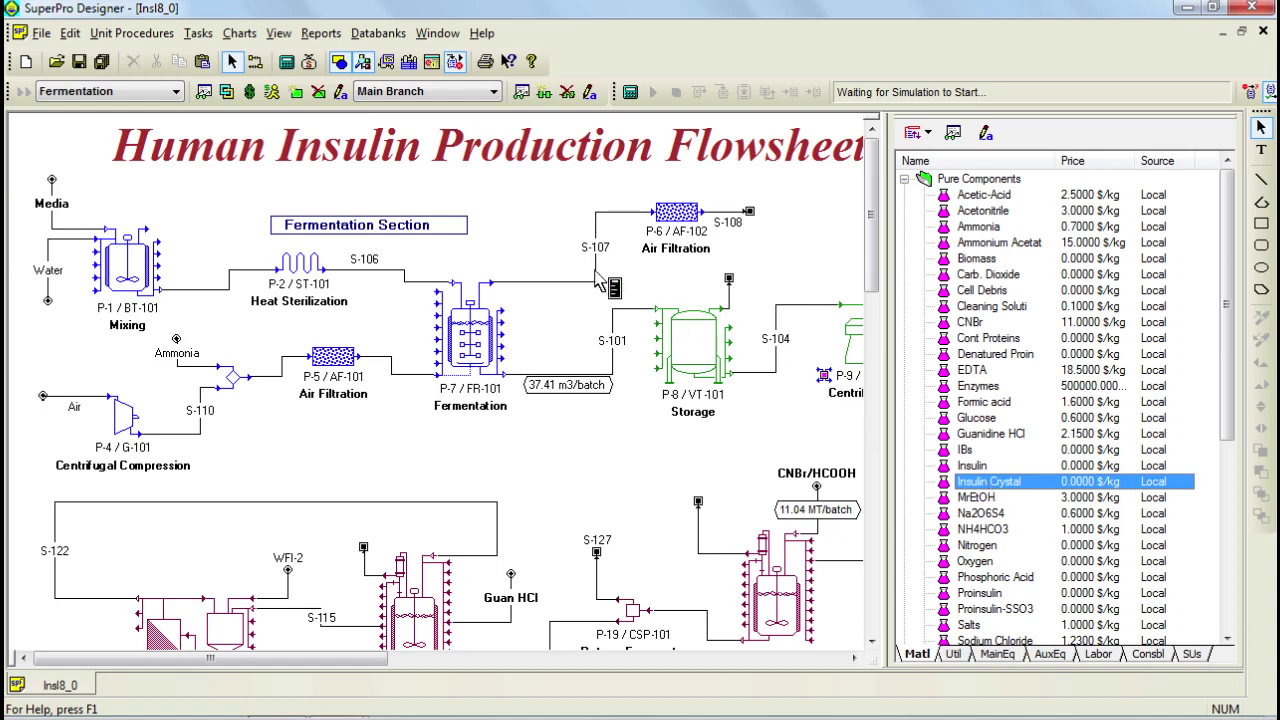
left_click(198, 33)
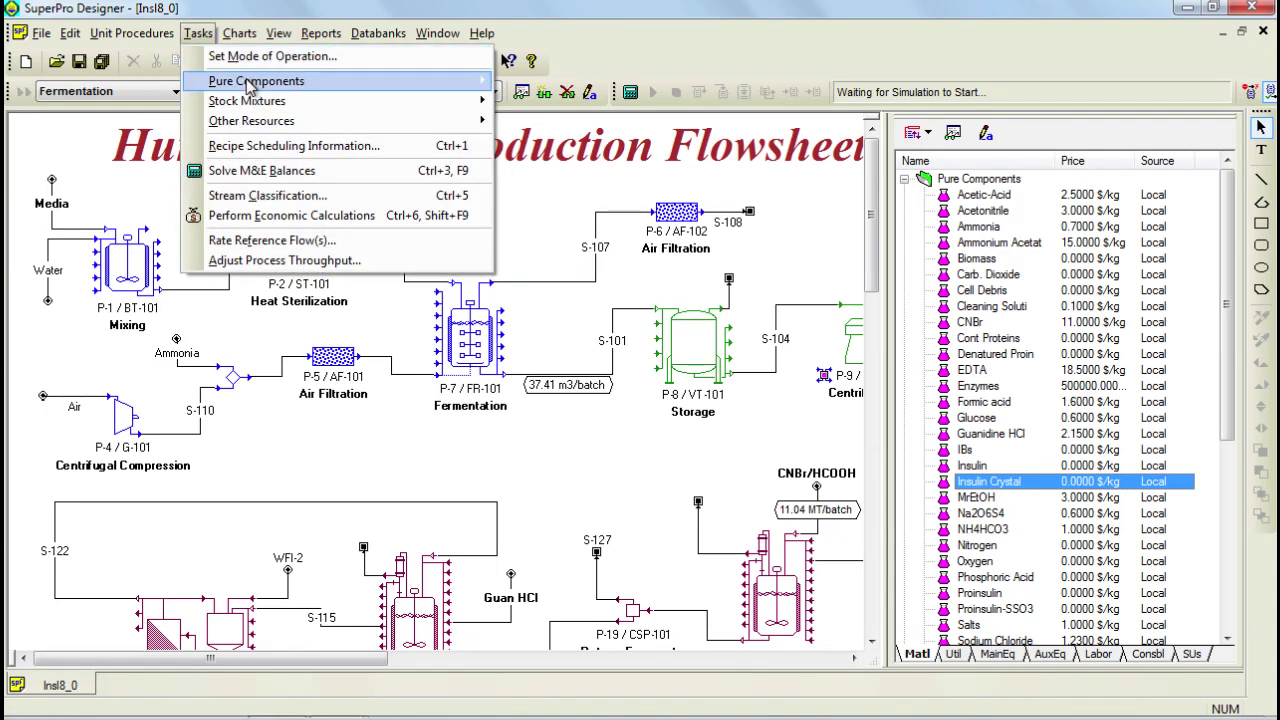
Dismiss the Tasks menu unused, leaving the Matl list showing CNBr at 11 $/kg.
mouse_move(250, 87)
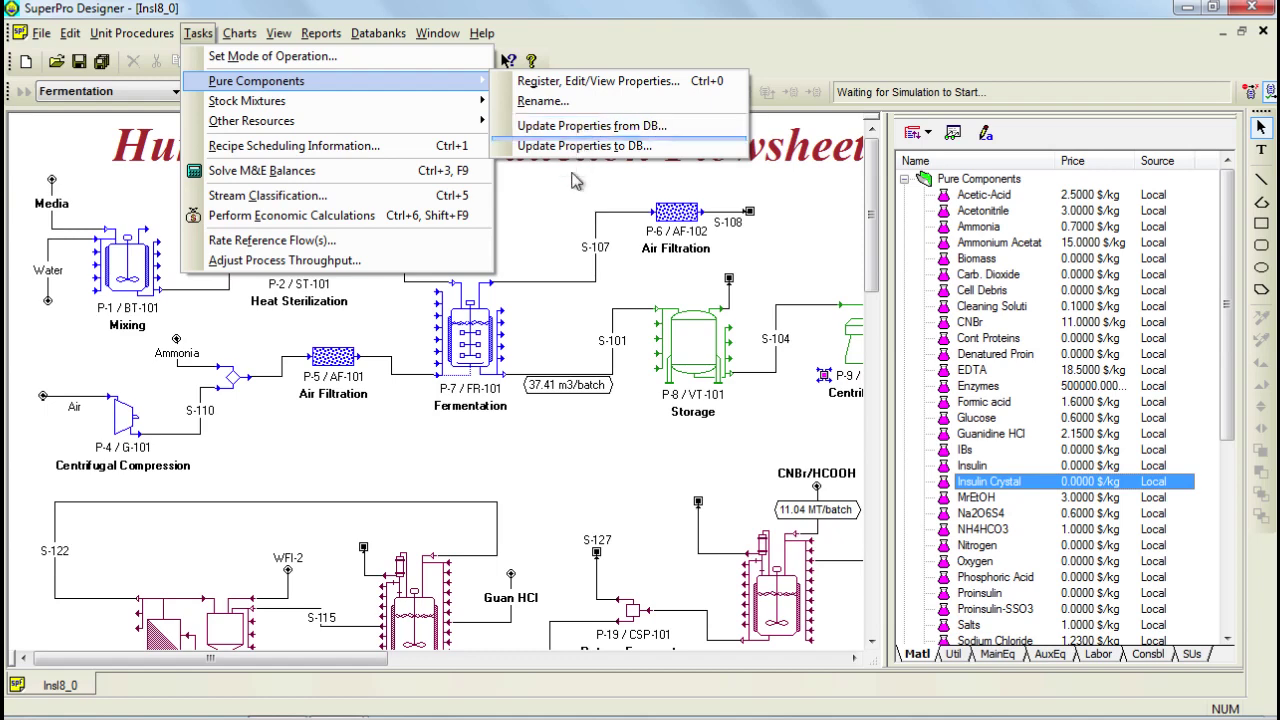
left_click(597, 193)
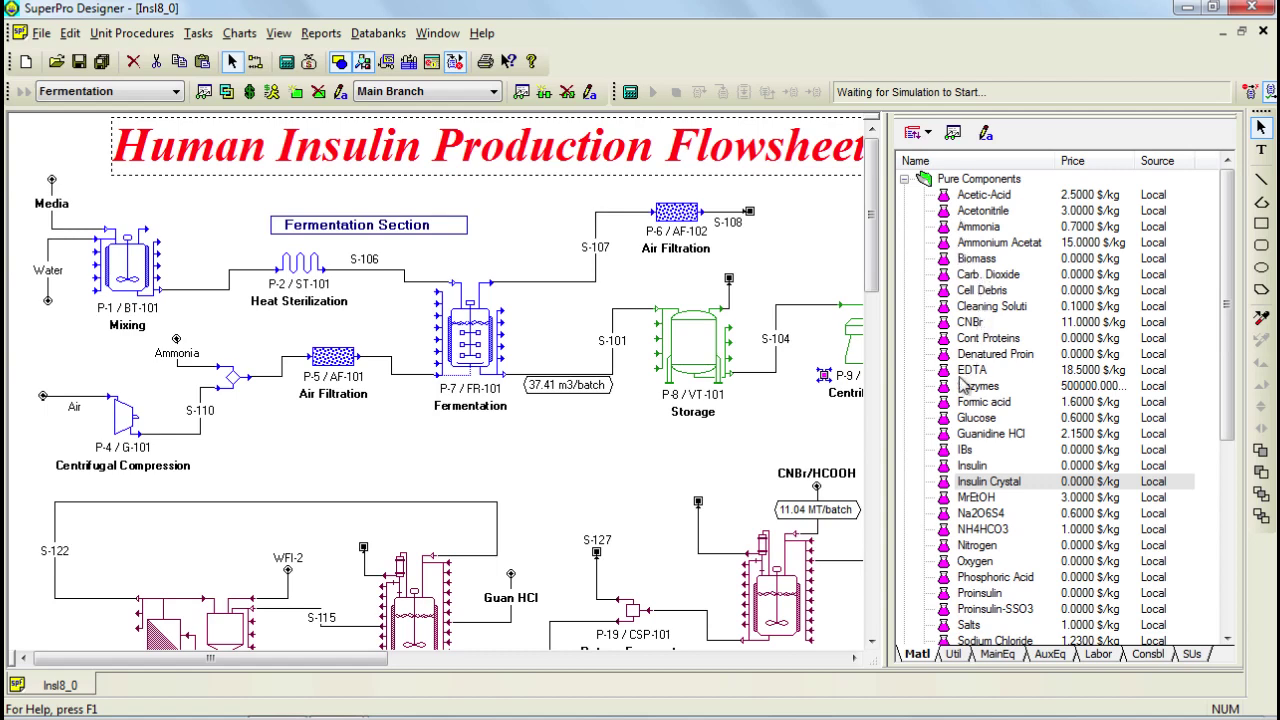
Check the steam agent's mass-based cost in the Util list without changing it.
left_click(963, 648)
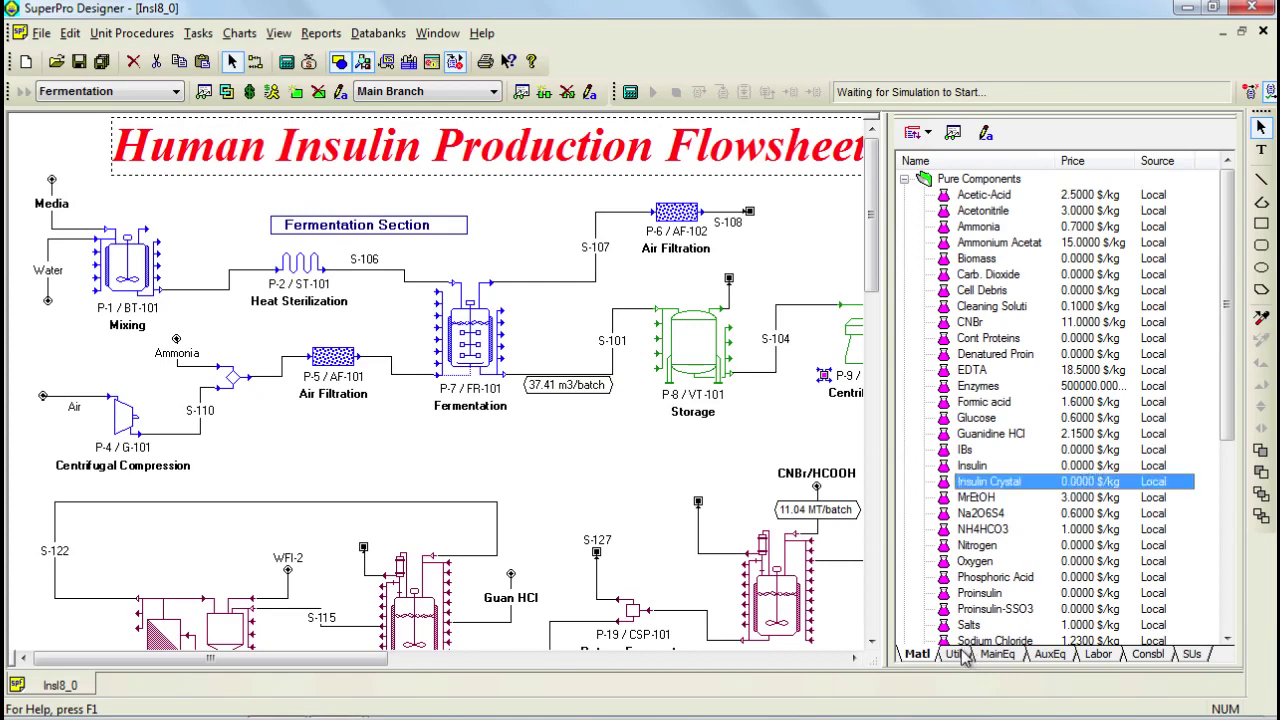
left_click(960, 653)
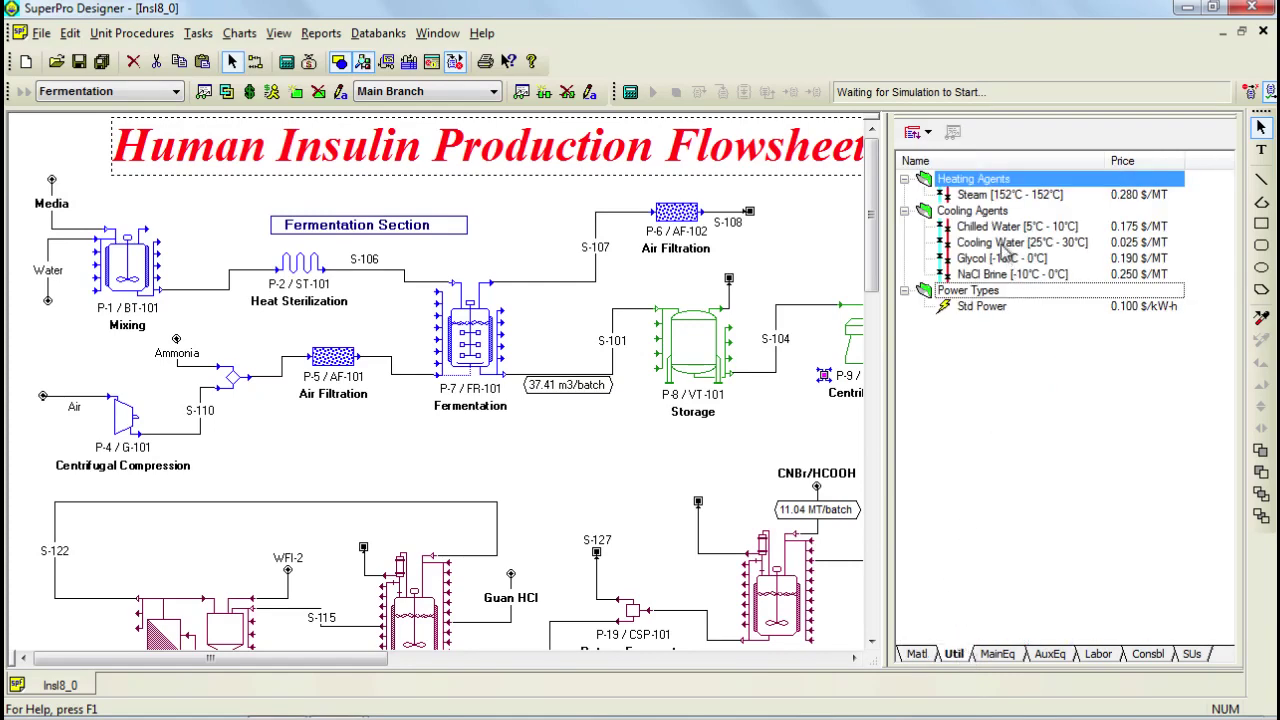
double_click(977, 195)
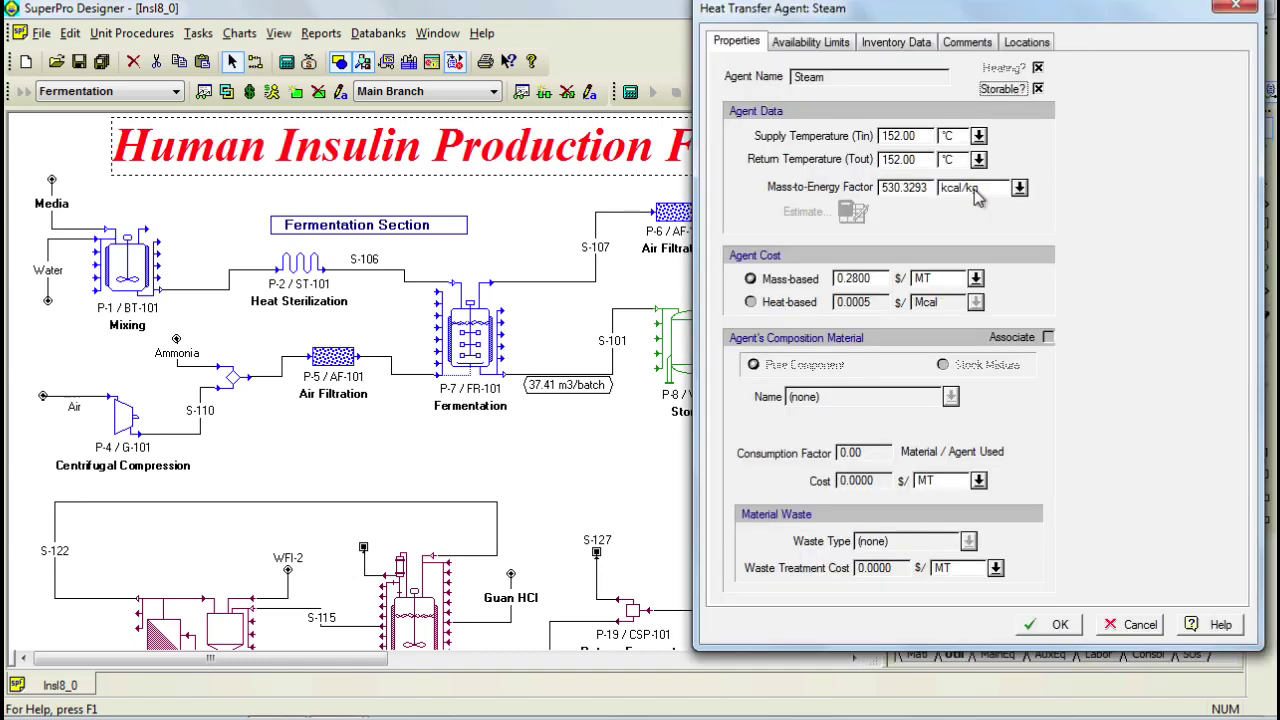
double_click(850, 279)
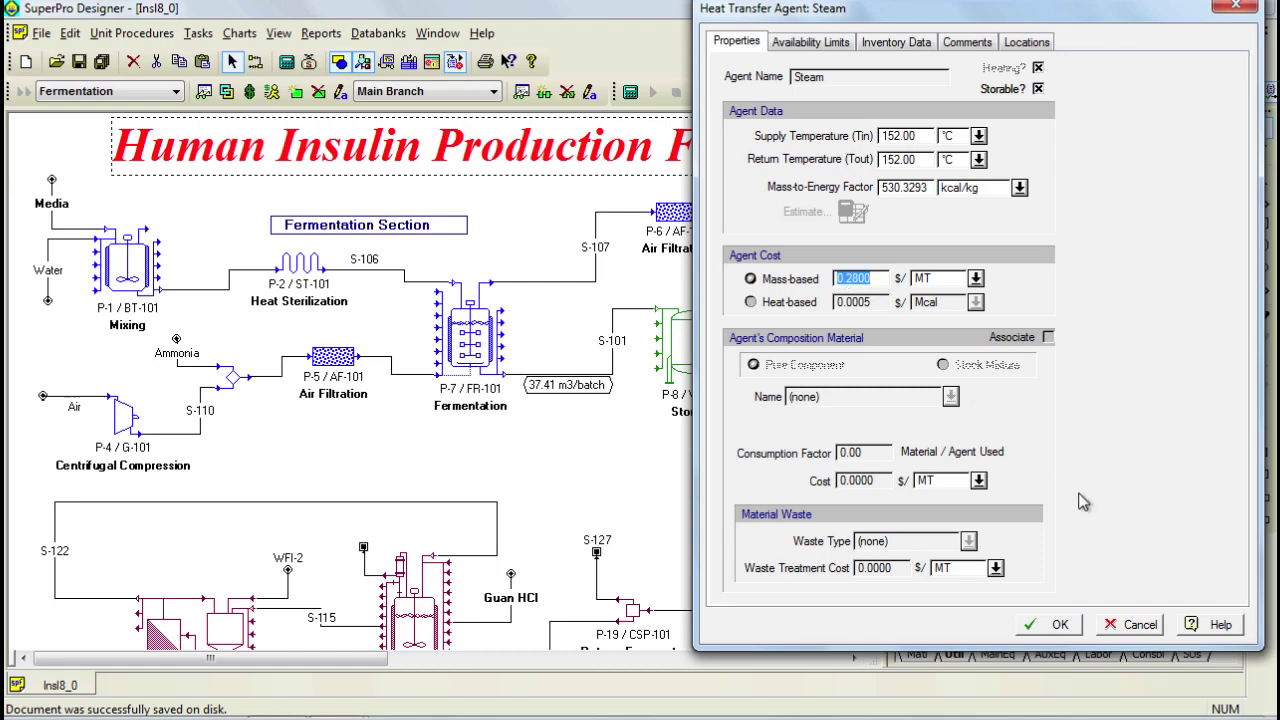
left_click(1138, 622)
Check the Operator labor rate, 69.00 $/hr basic and 100.00 $/hr lumped, without changes.
left_click(1108, 654)
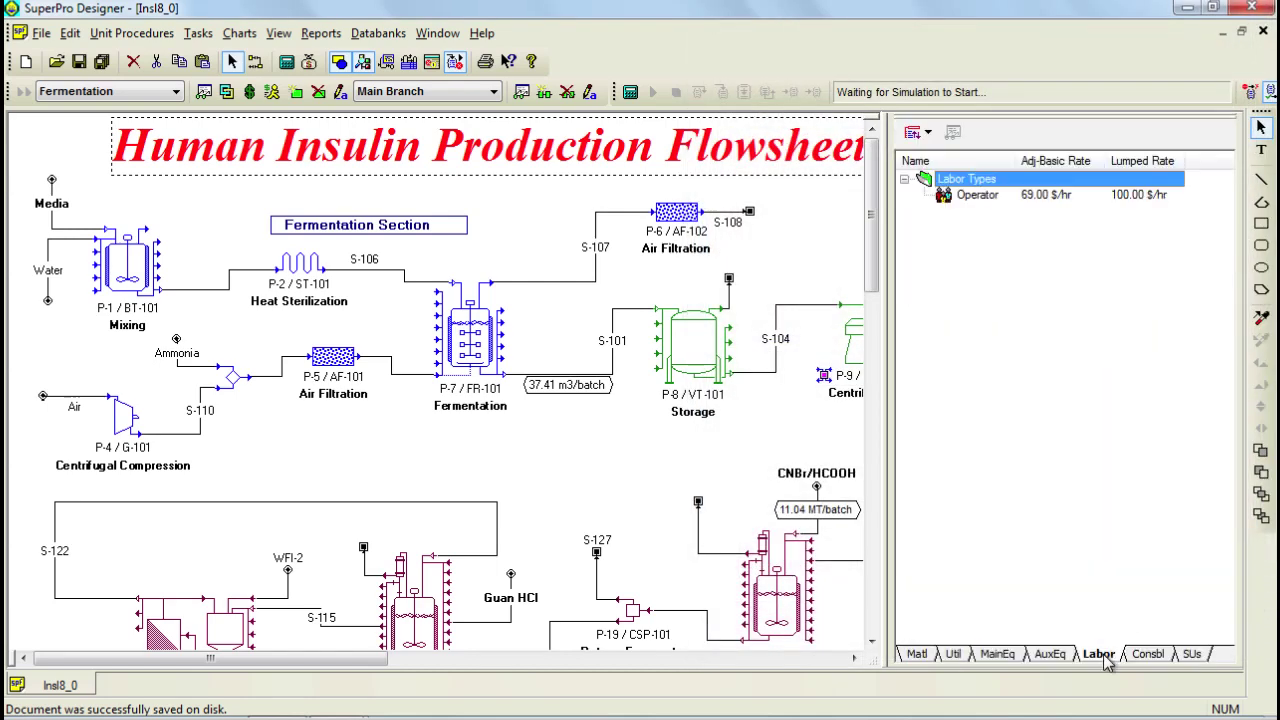
left_click(975, 198)
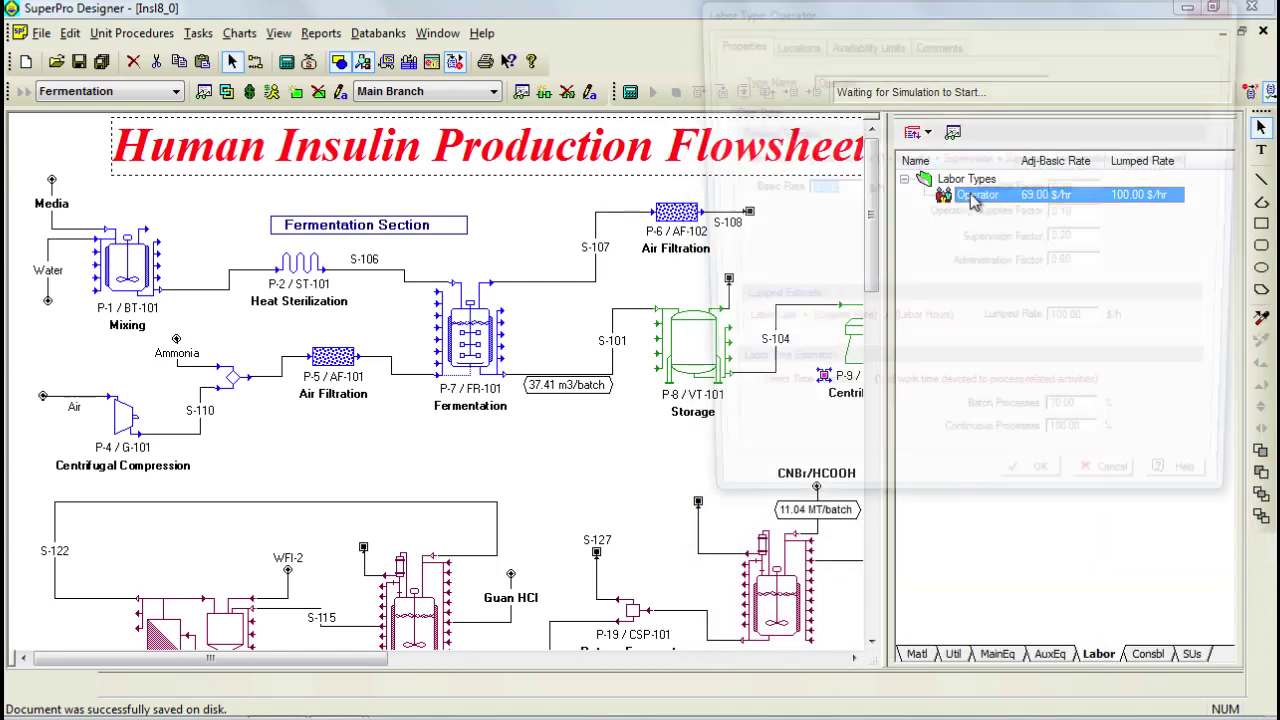
double_click(975, 198)
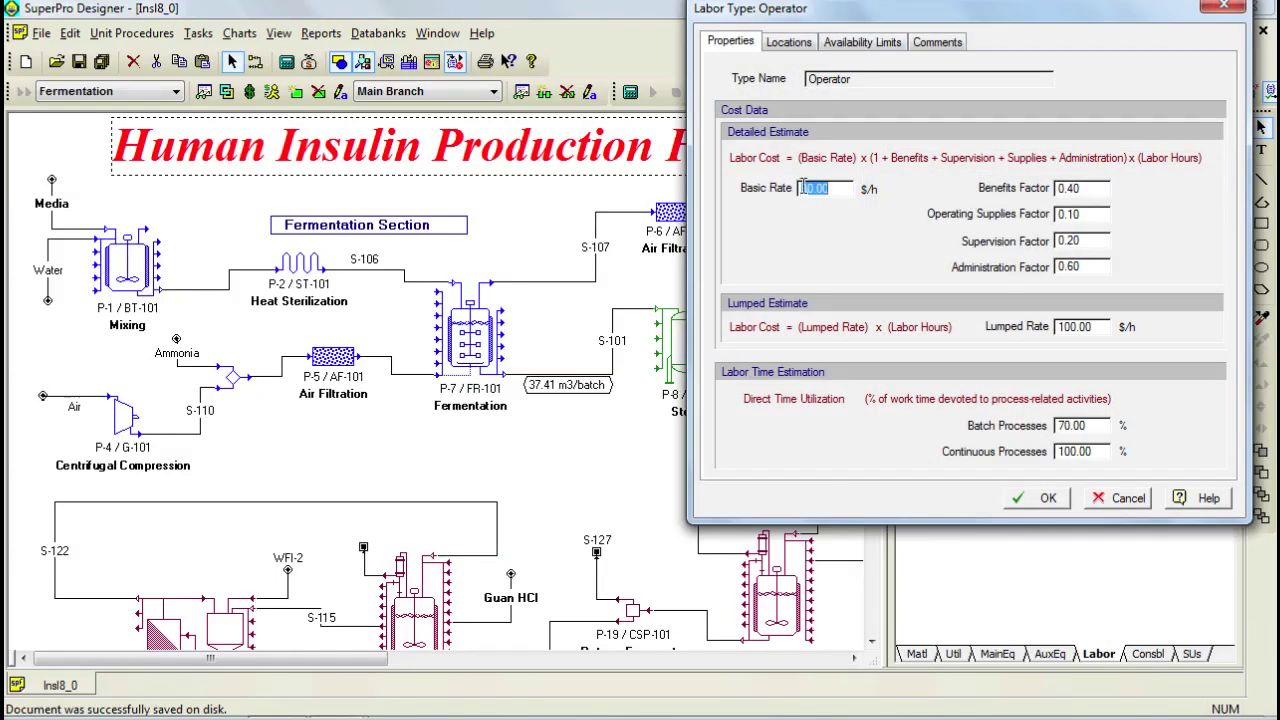
left_click(1116, 500)
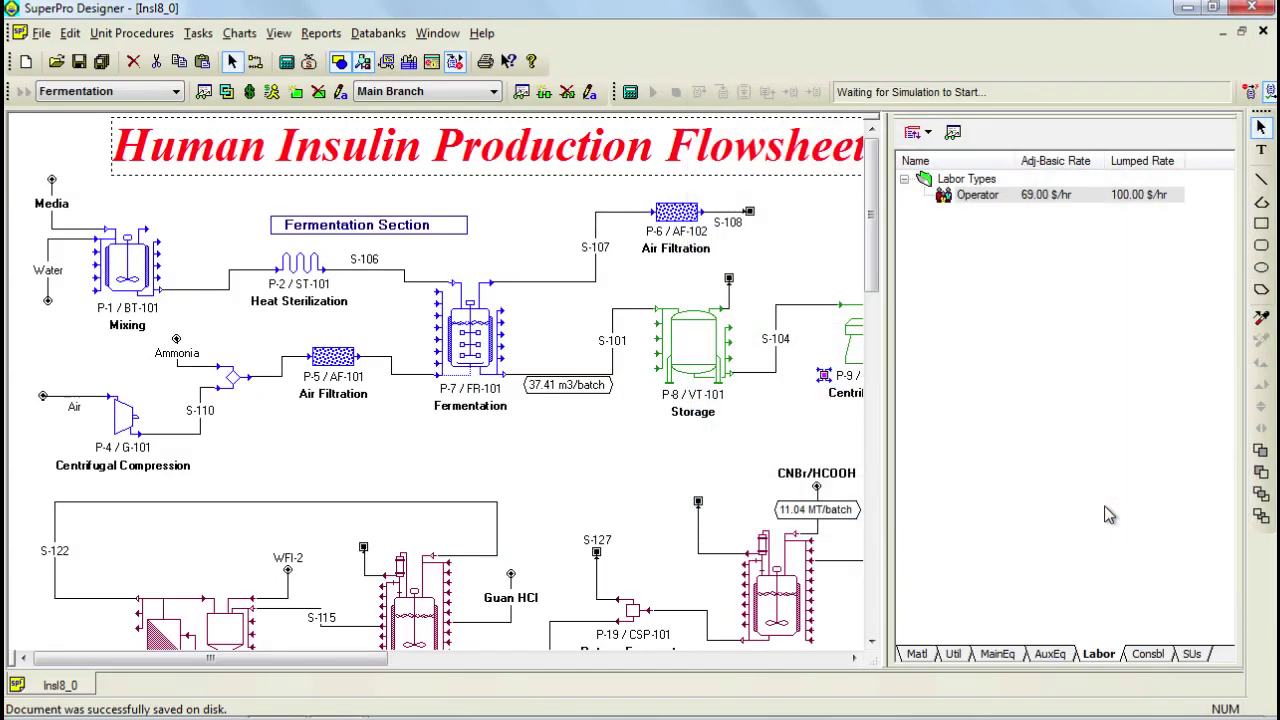
left_click(833, 423)
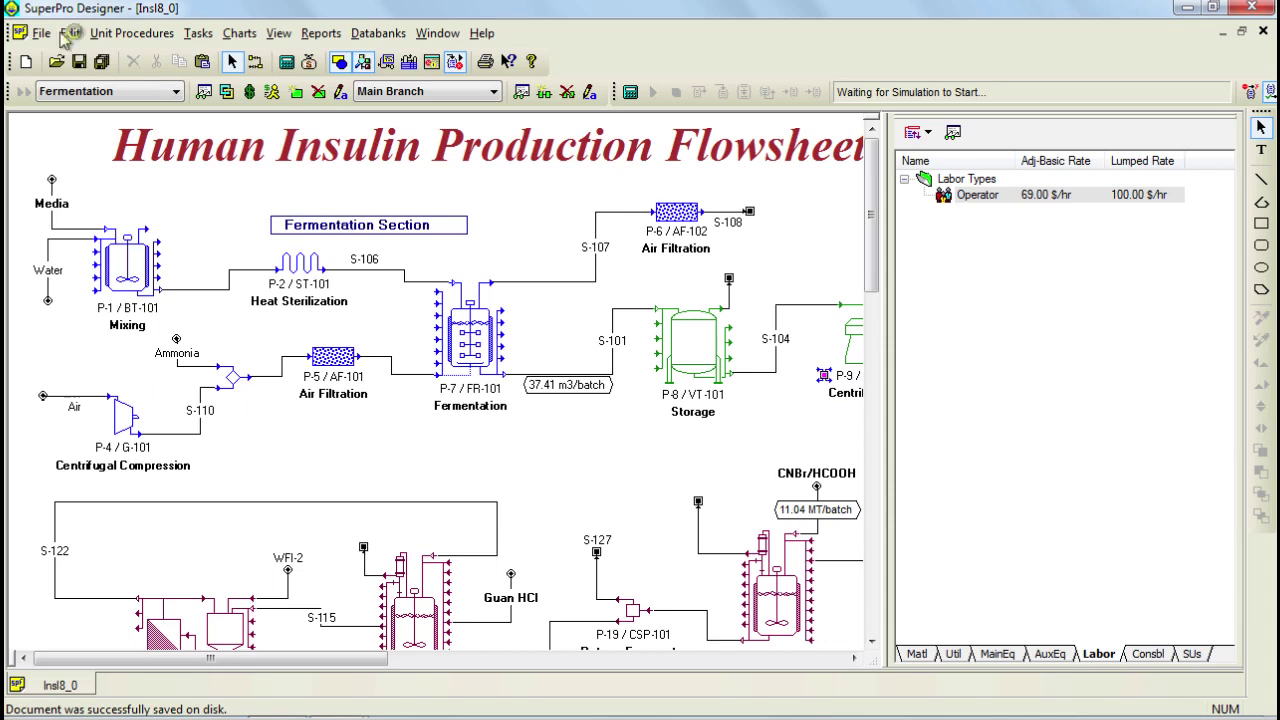
Open the Stream Classification dialog and move it fully into view.
left_click(208, 36)
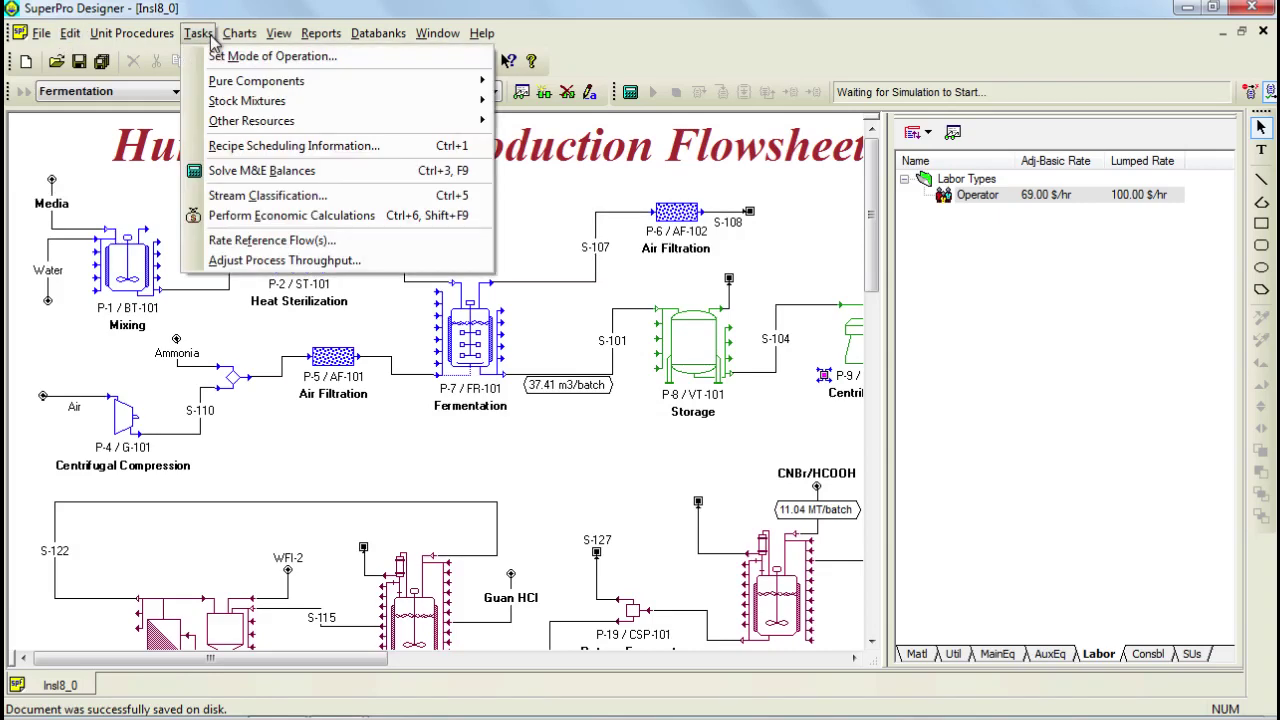
left_click(279, 196)
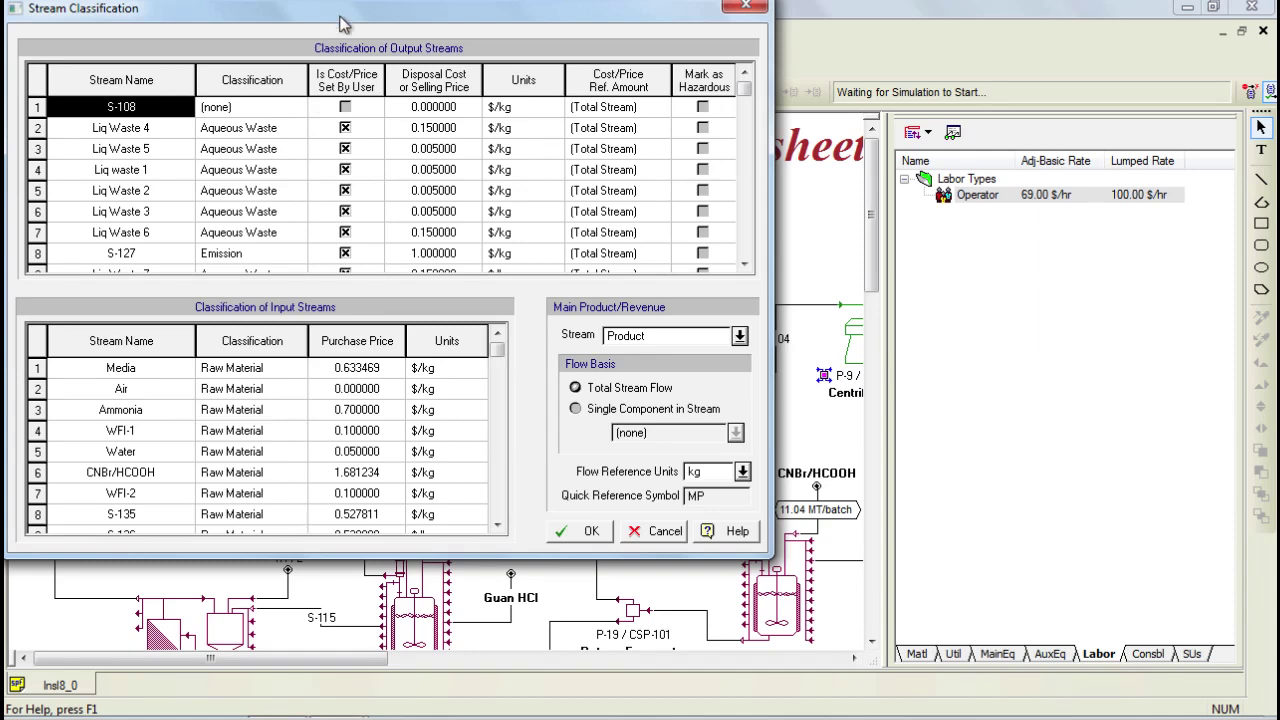
left_click_drag(357, 20, 509, 47)
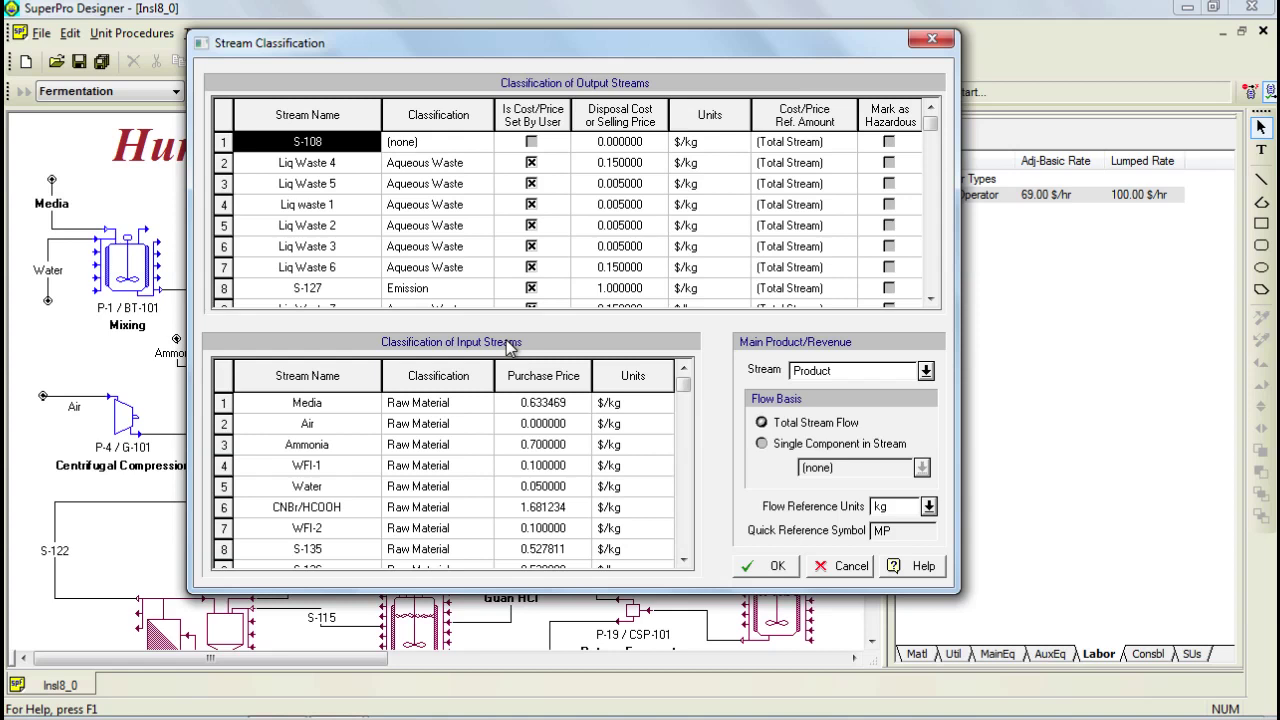
Keep Media classified as Raw Material and Liq Waste 4 as Aqueous Waste.
left_click(473, 405)
left_click(474, 405)
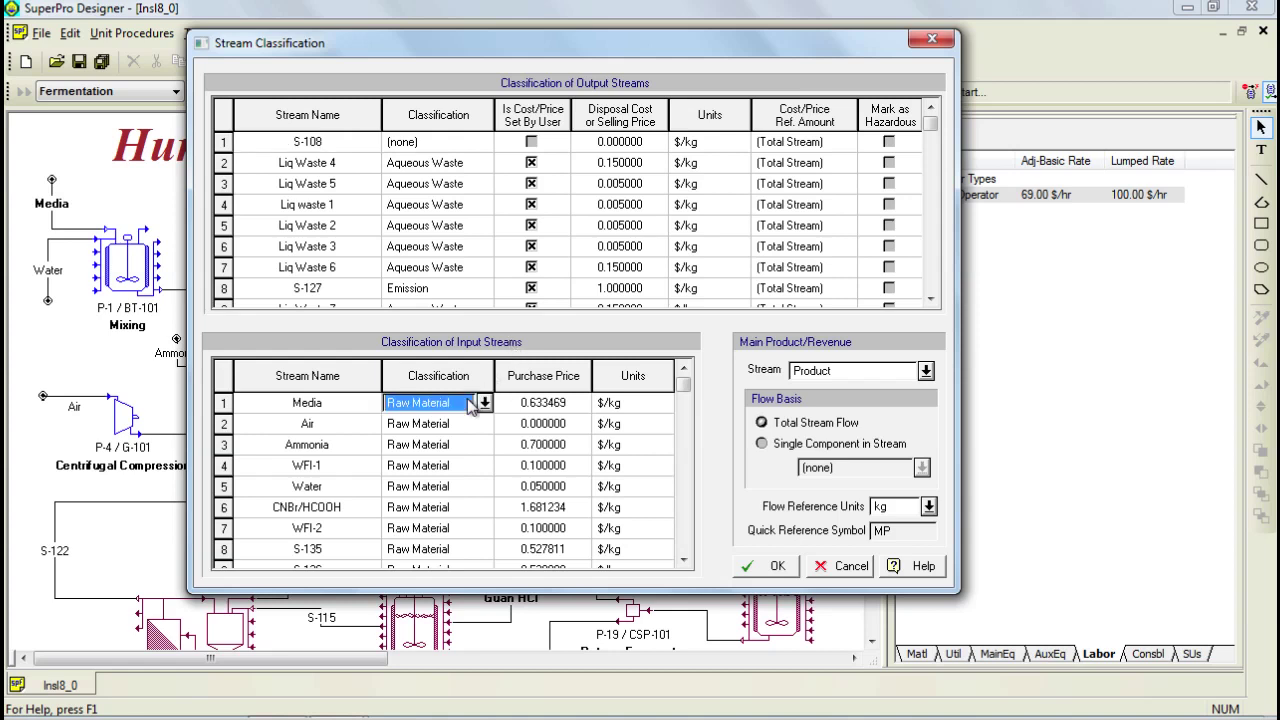
left_click(484, 403)
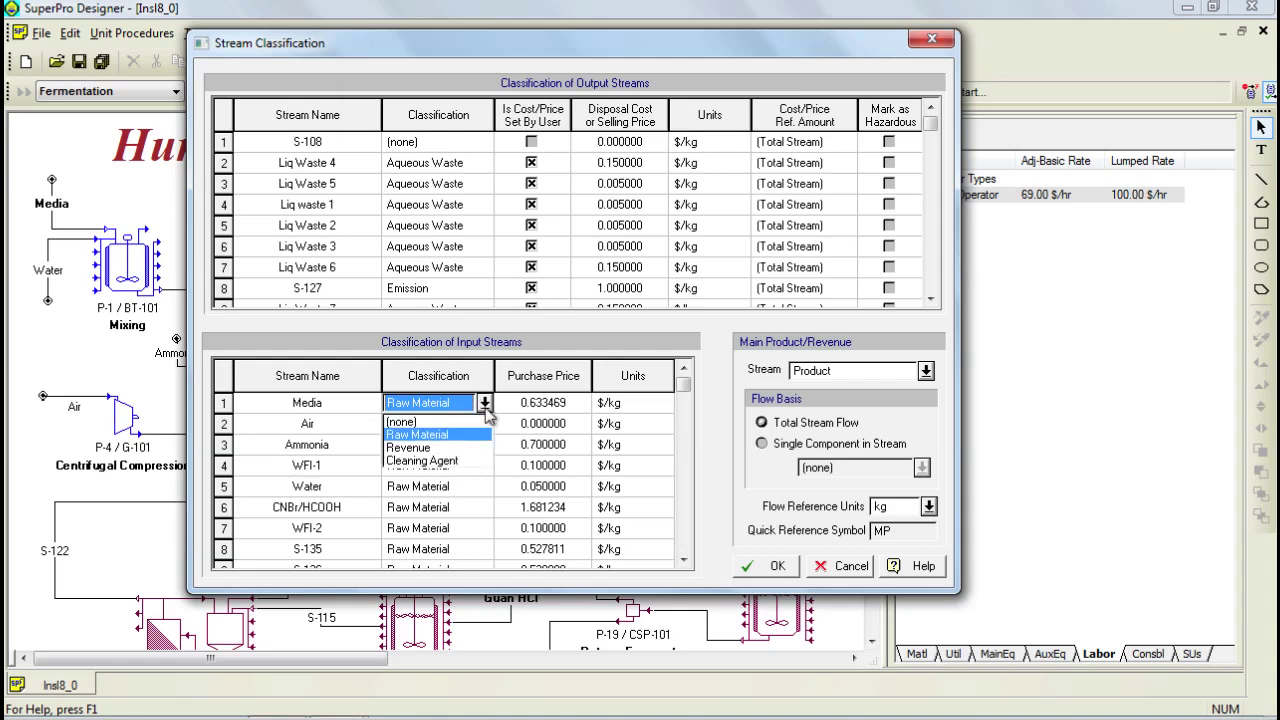
left_click(486, 410)
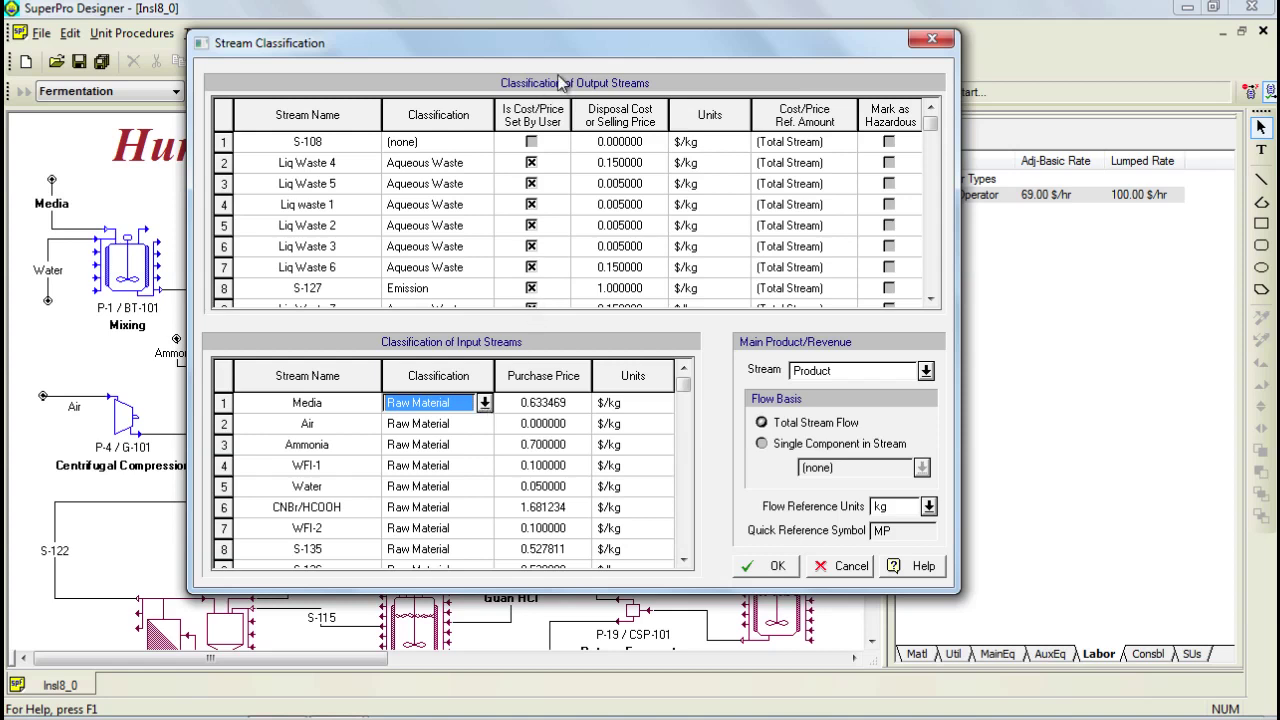
left_click(480, 163)
left_click(484, 163)
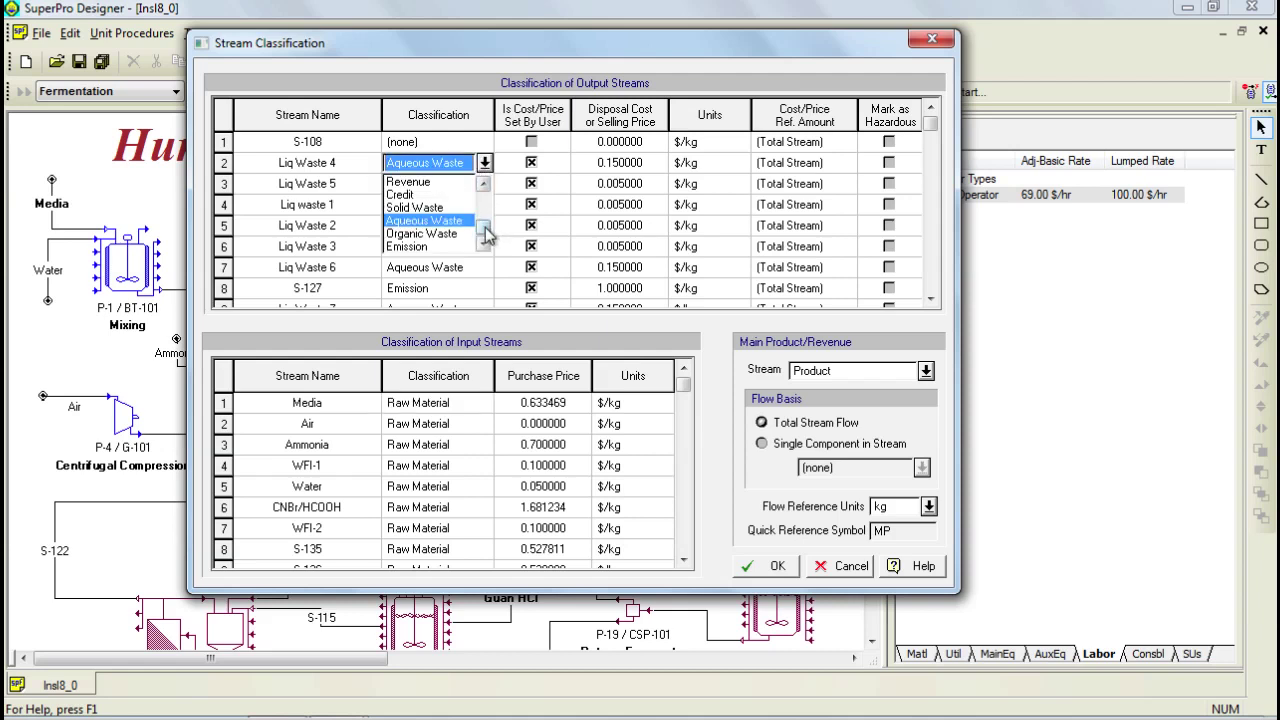
left_click(462, 224)
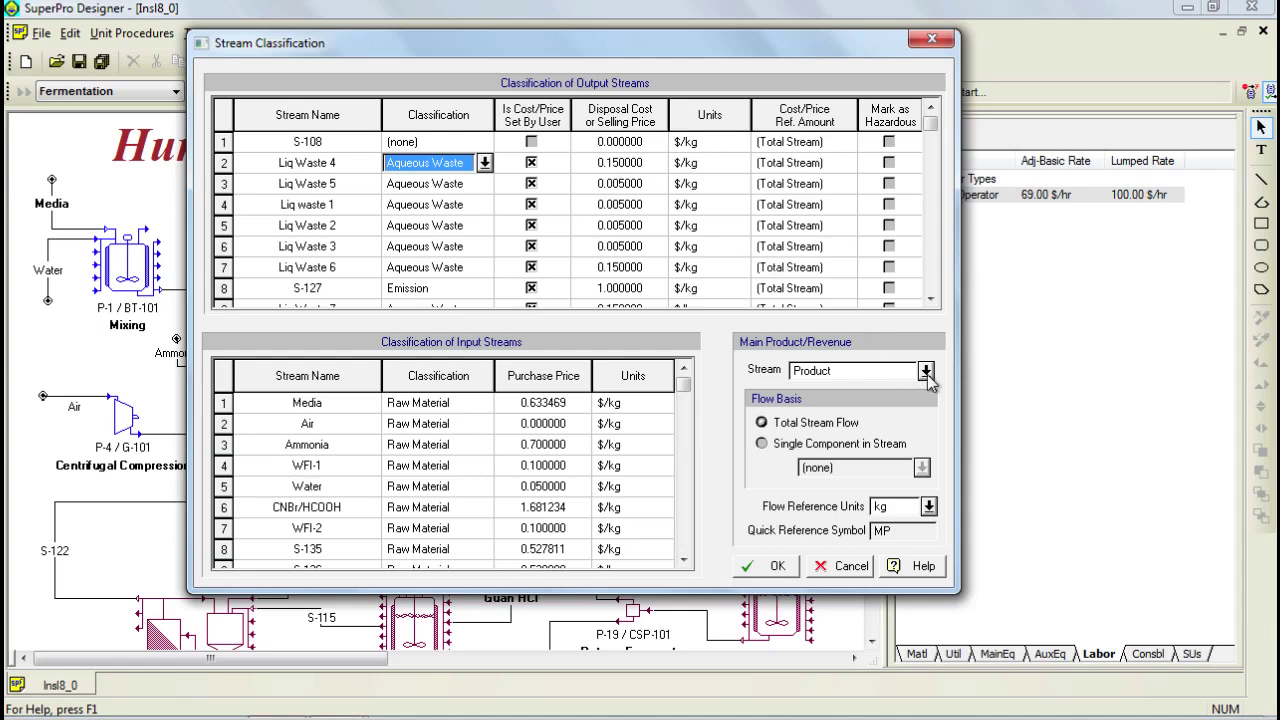
Keep Product as the main revenue stream, base revenue on its Insulin Crystal component, and apply.
left_click(926, 371)
left_click(927, 374)
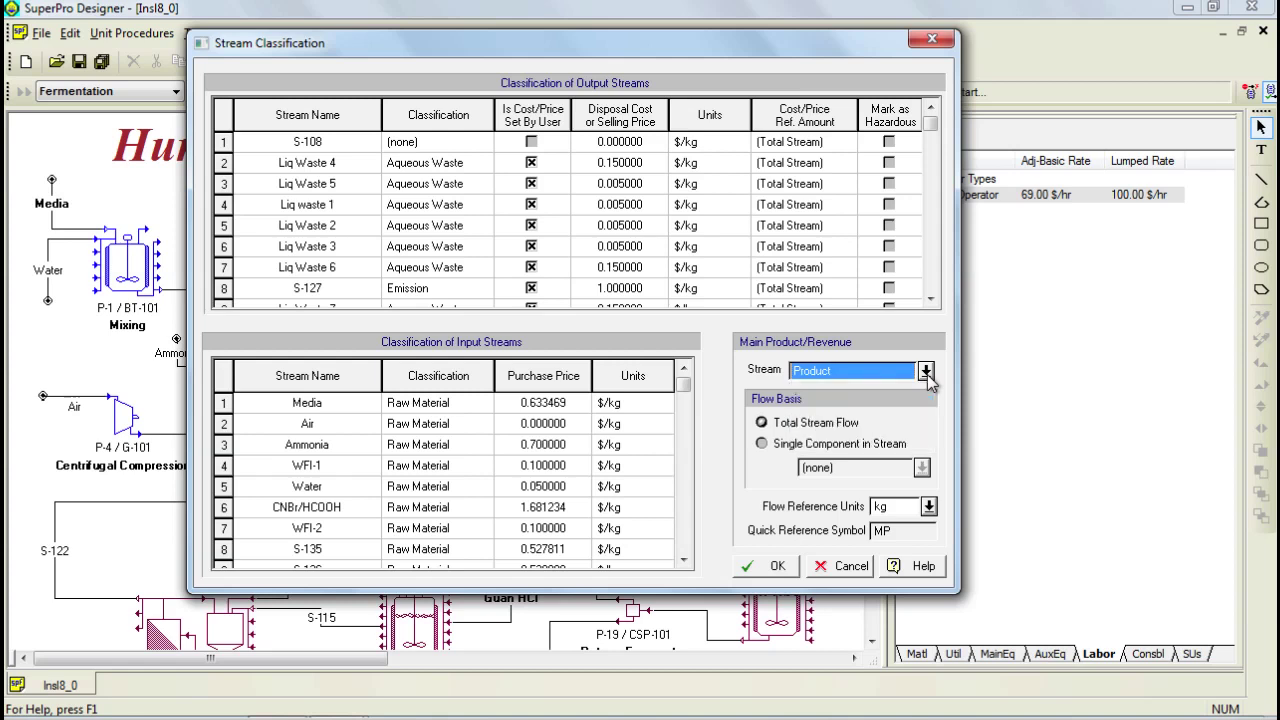
left_click(830, 446)
left_click(925, 466)
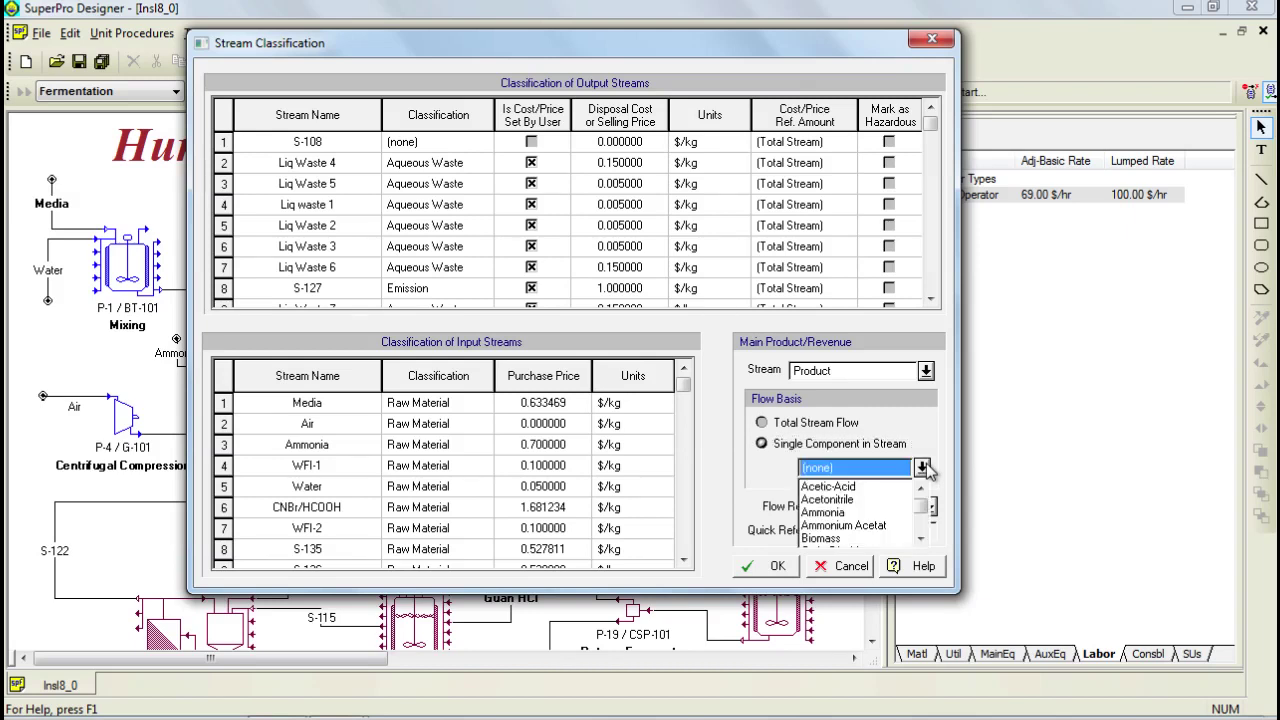
left_click(921, 521)
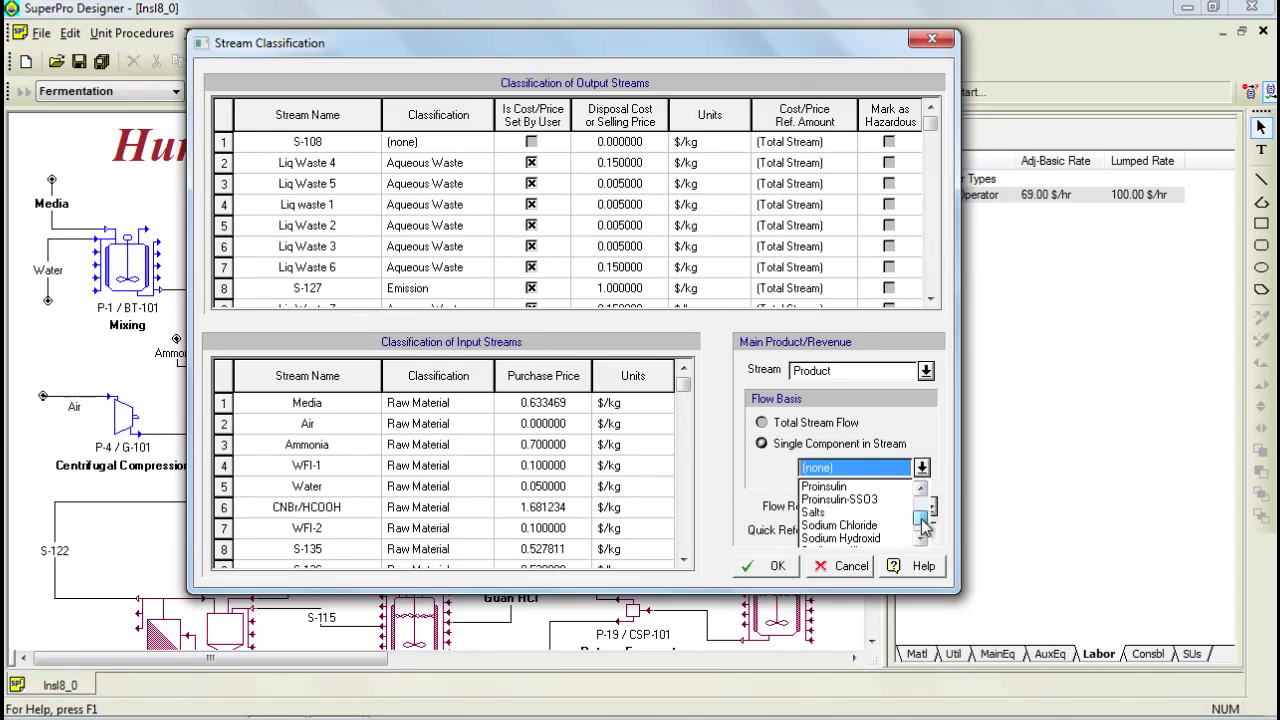
left_click_drag(921, 521, 924, 514)
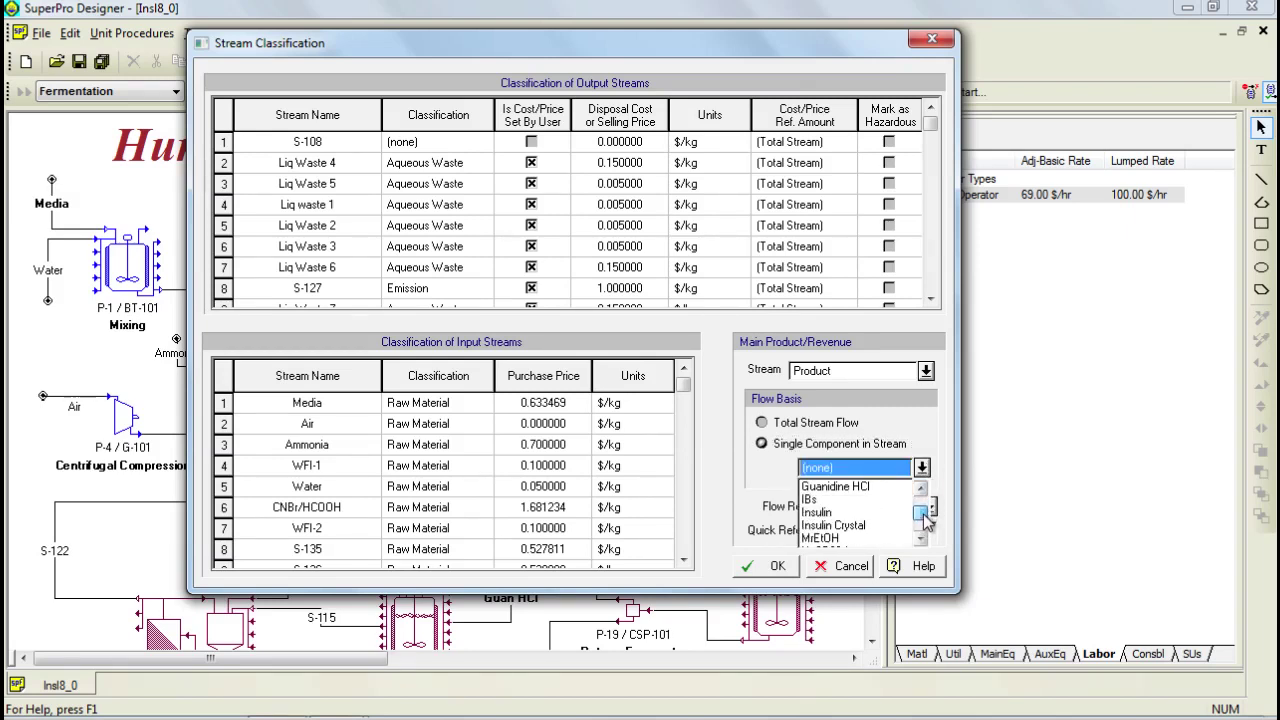
left_click(867, 524)
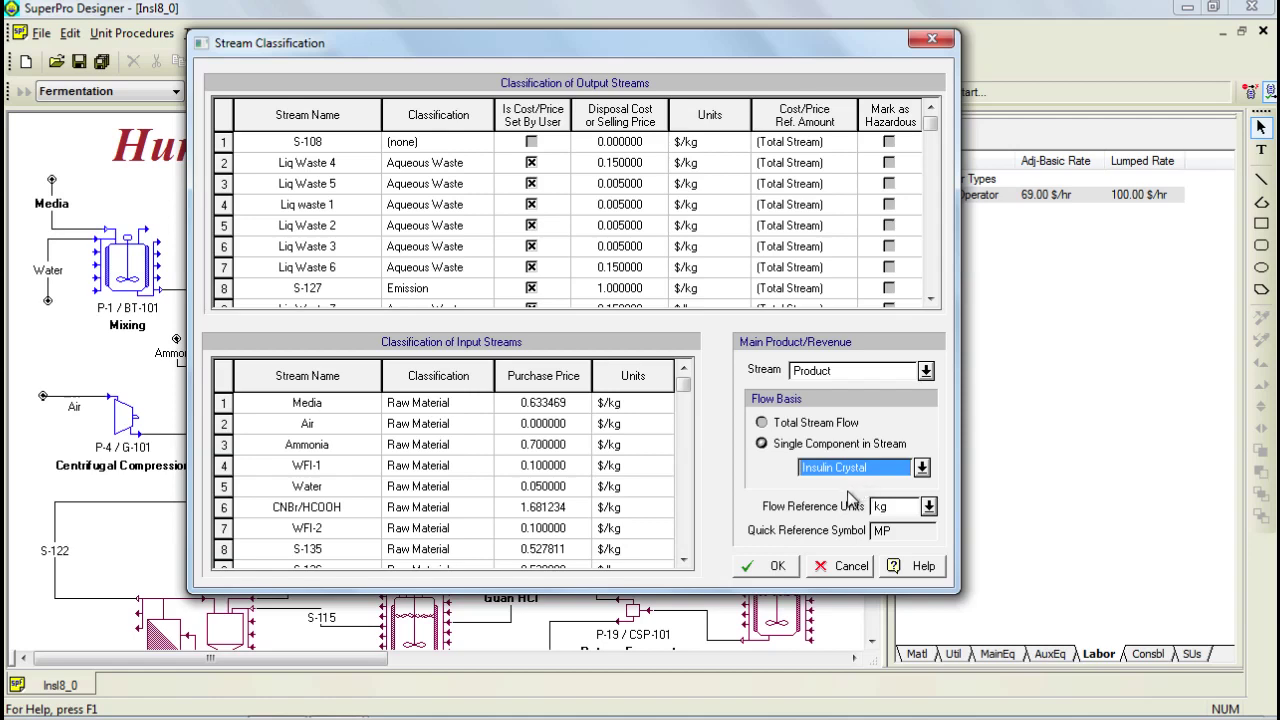
left_click(768, 568)
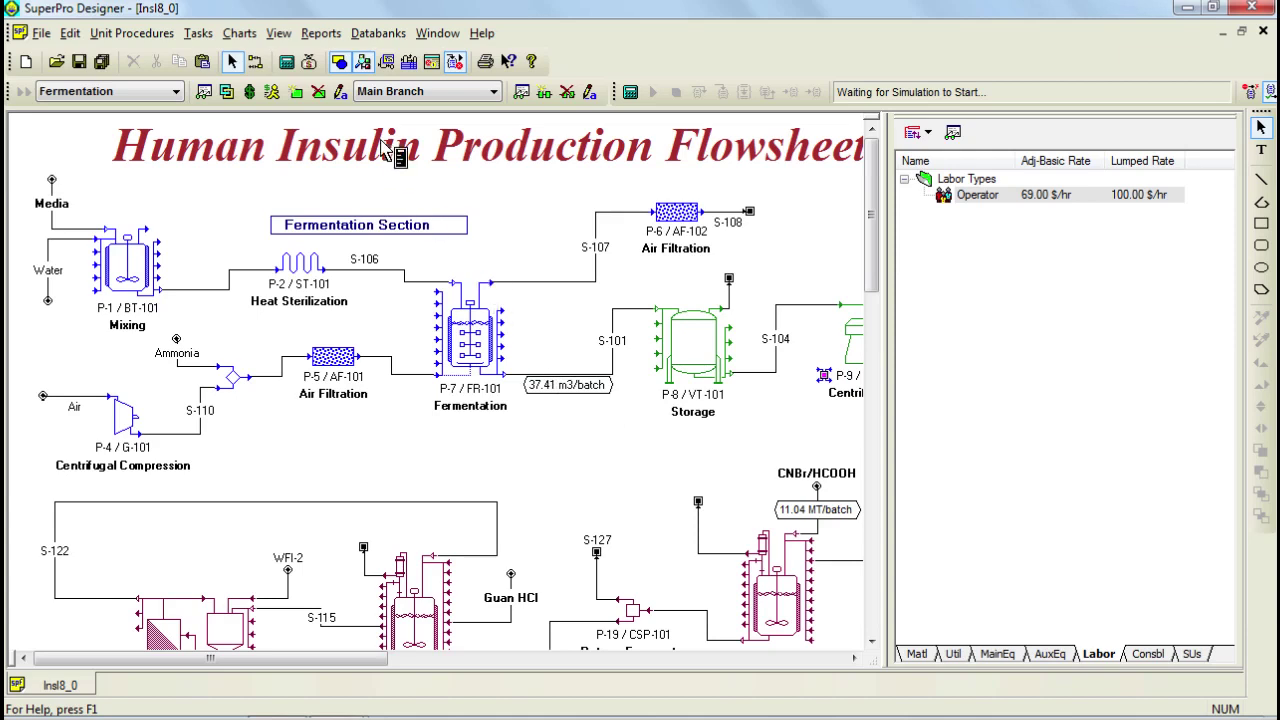
Run Perform Economic Calculations (Ctrl+6) on the insulin flowsheet.
left_click(310, 62)
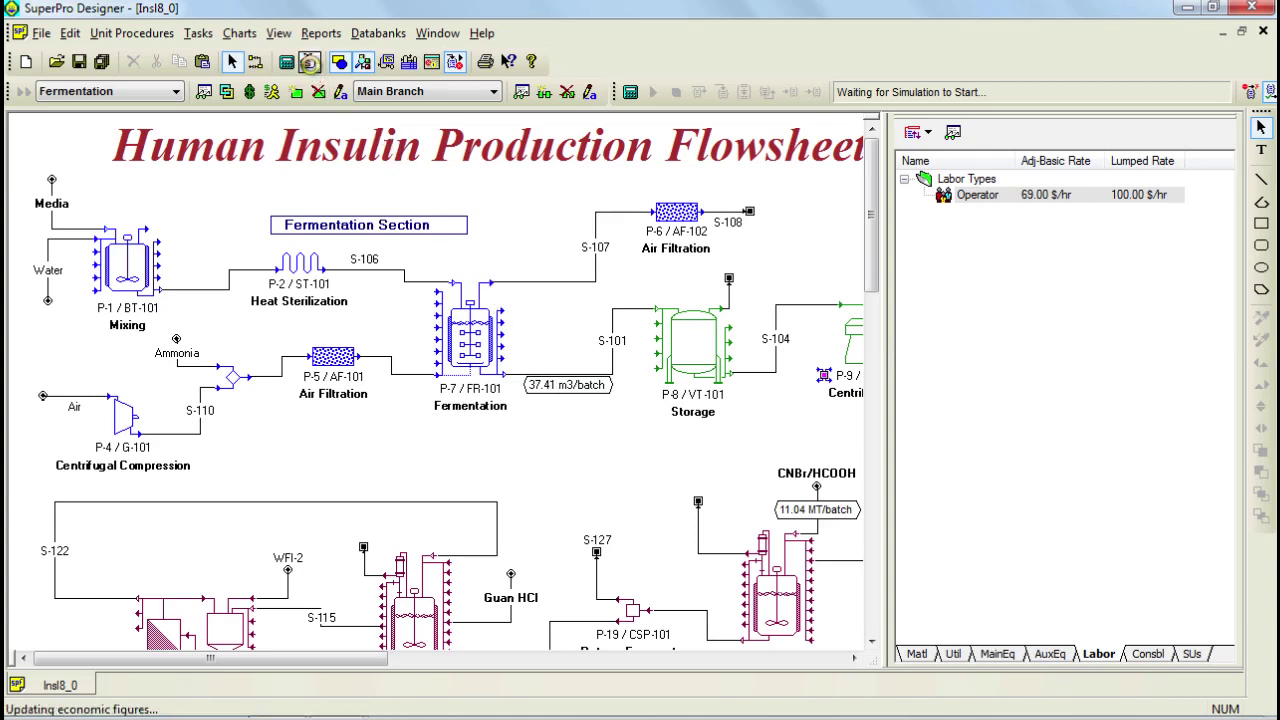